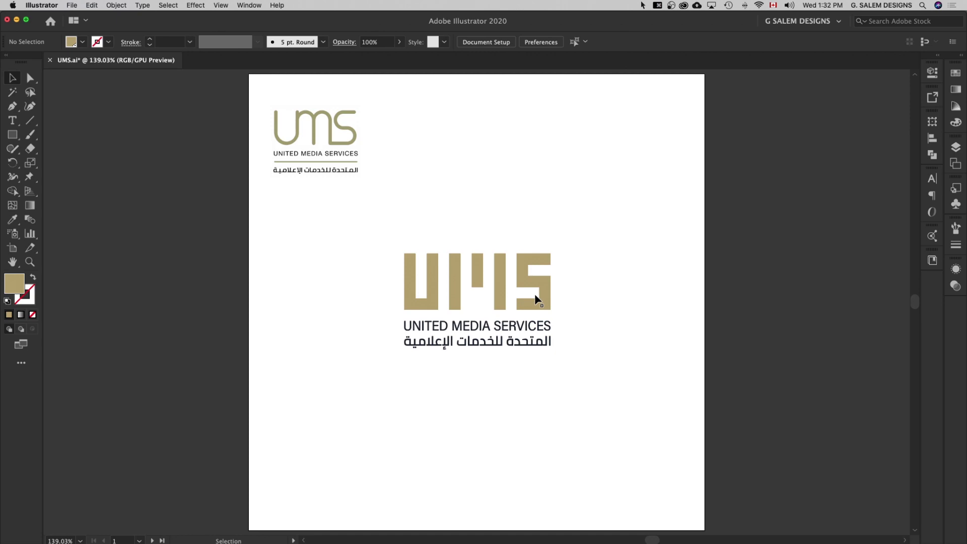
# Step: Scroll right past the pattern tile to the artboard with gold and navy swatches and UMS sketches
pyautogui.hscroll(3, 594, 366)
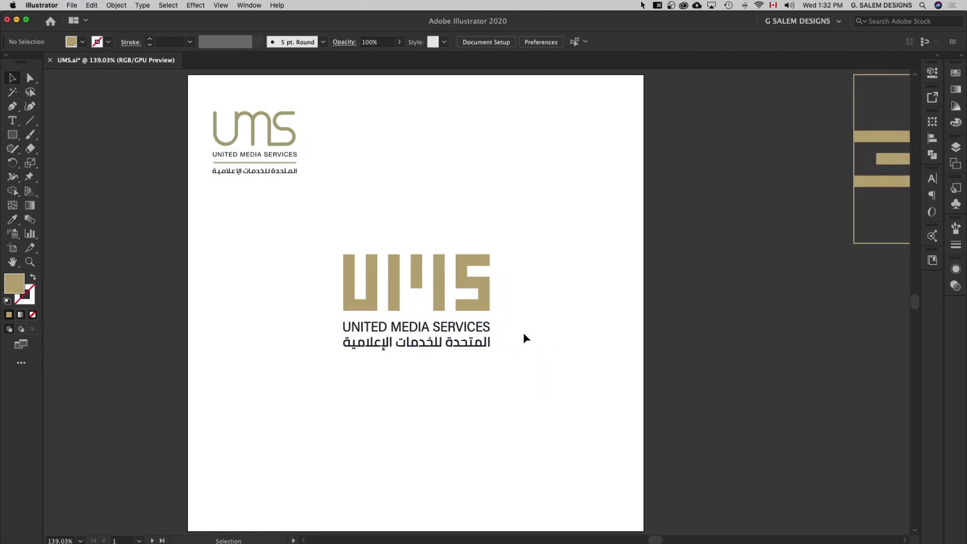
pyautogui.hscroll(-3, 477, 331)
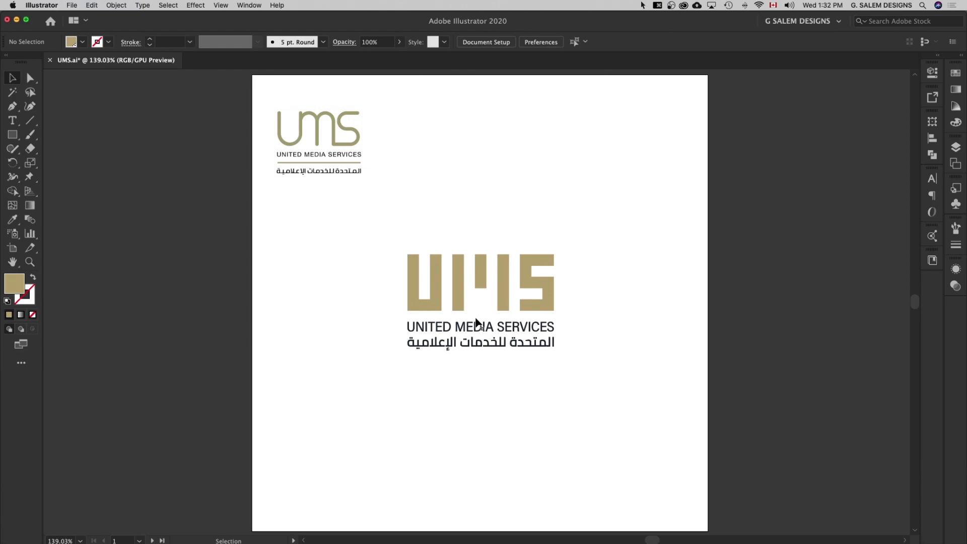
pyautogui.hscroll(3, 499, 330)
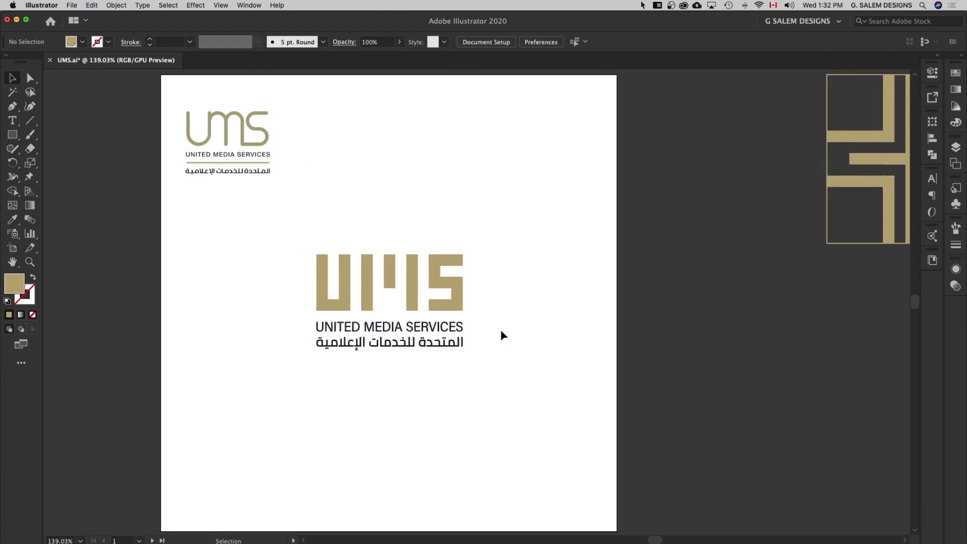
pyautogui.hscroll(3, 502, 333)
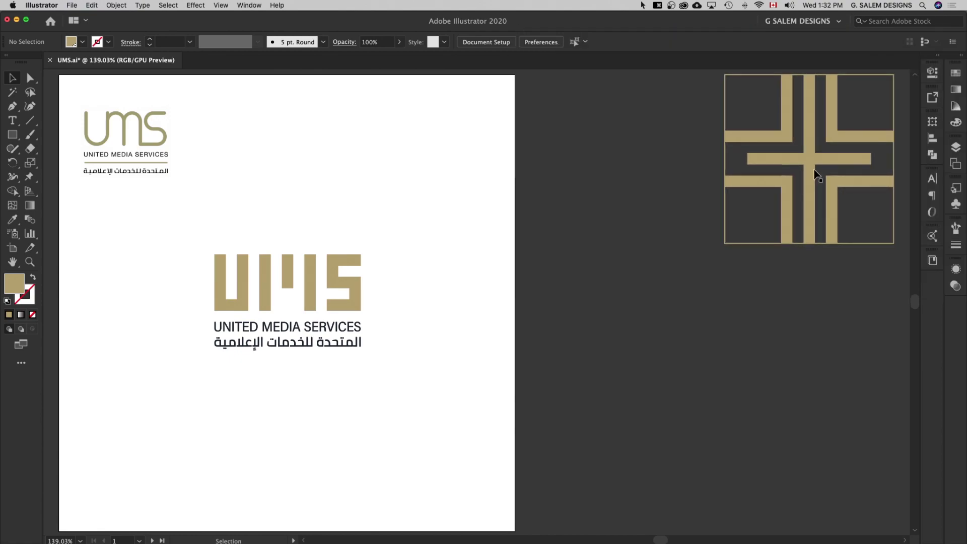
pyautogui.hscroll(-4, 490, 287)
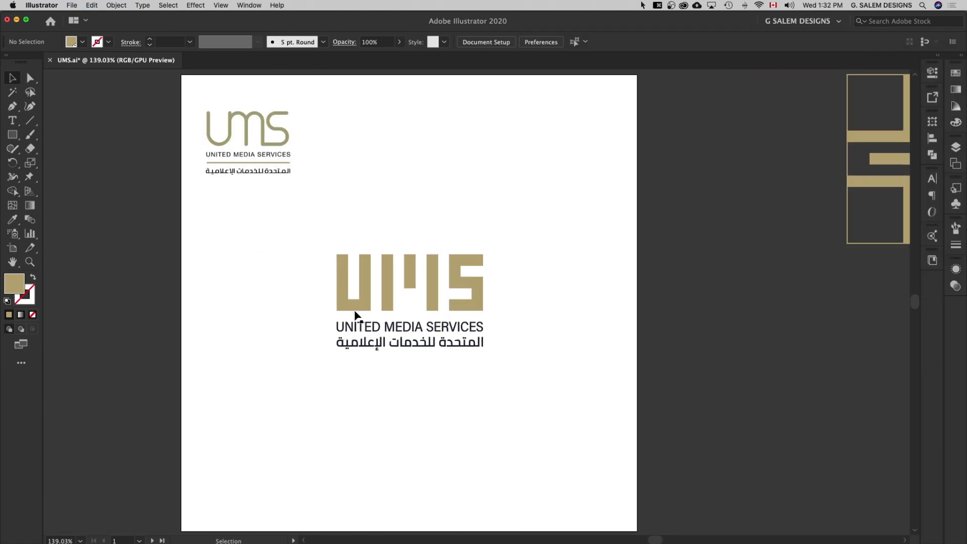
pyautogui.hscroll(7, 478, 345)
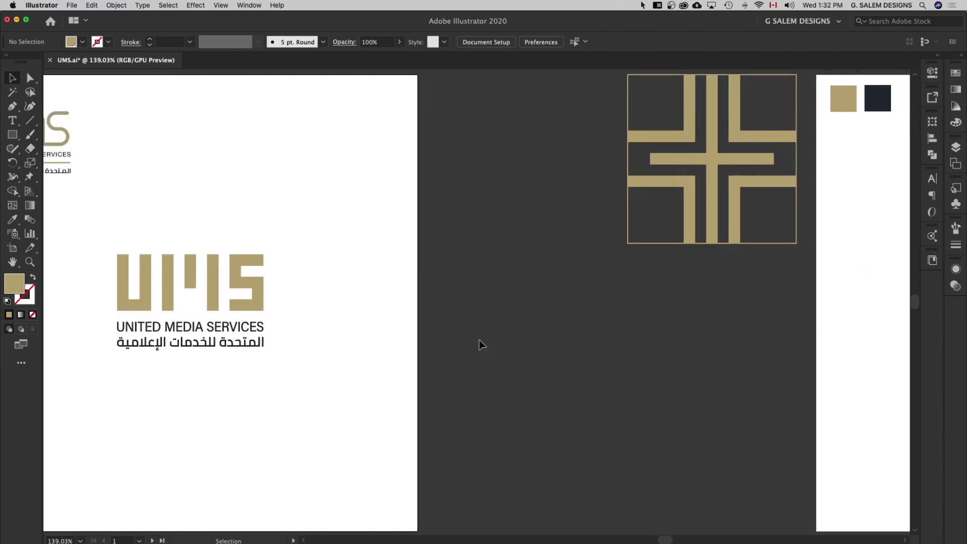
pyautogui.hscroll(1, 479, 342)
pyautogui.hscroll(5, 479, 343)
pyautogui.hscroll(9, 478, 341)
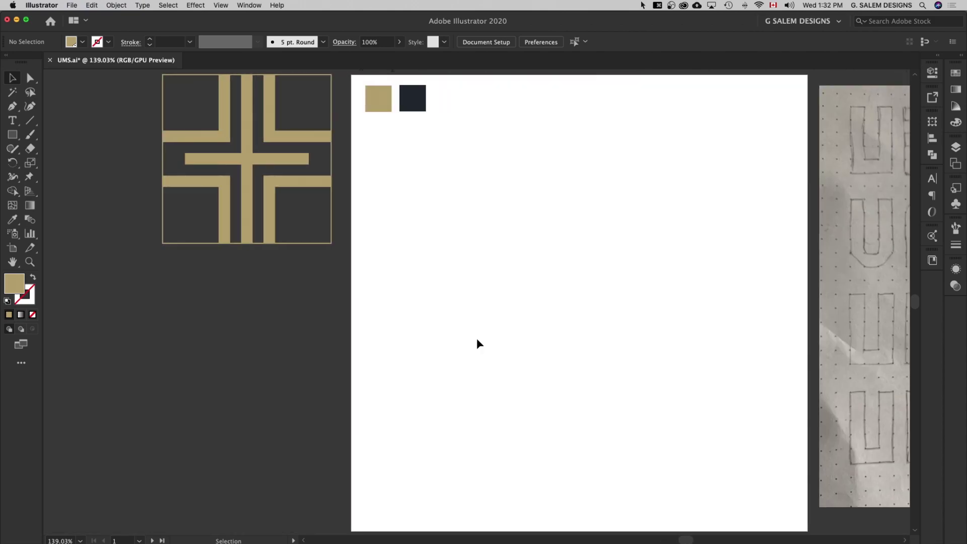
pyautogui.hscroll(3, 578, 348)
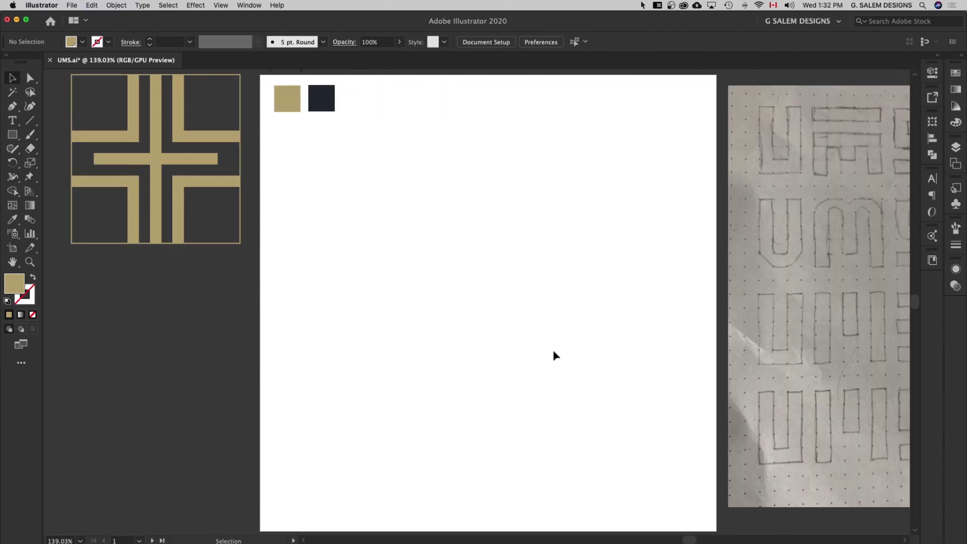
pyautogui.hscroll(5, 579, 347)
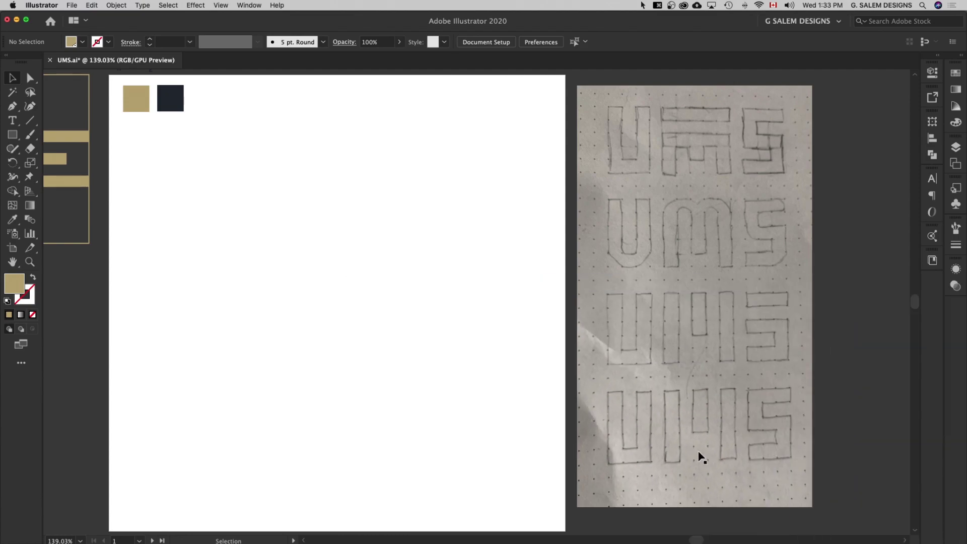
# Step: Activate the second artboard and turn on the canvas grid from the View menu
pyautogui.click(476, 308)
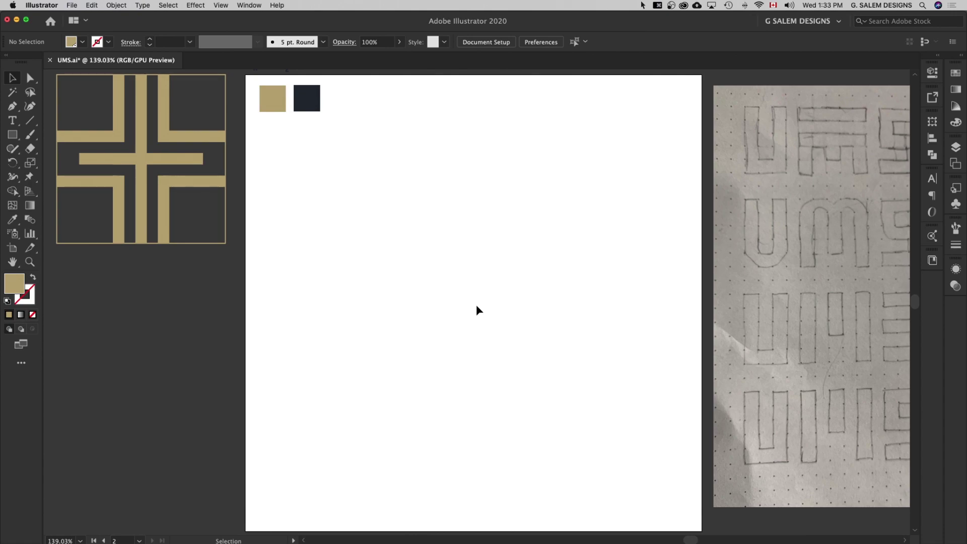
pyautogui.click(478, 308)
pyautogui.hotkey('ctrl', "'")
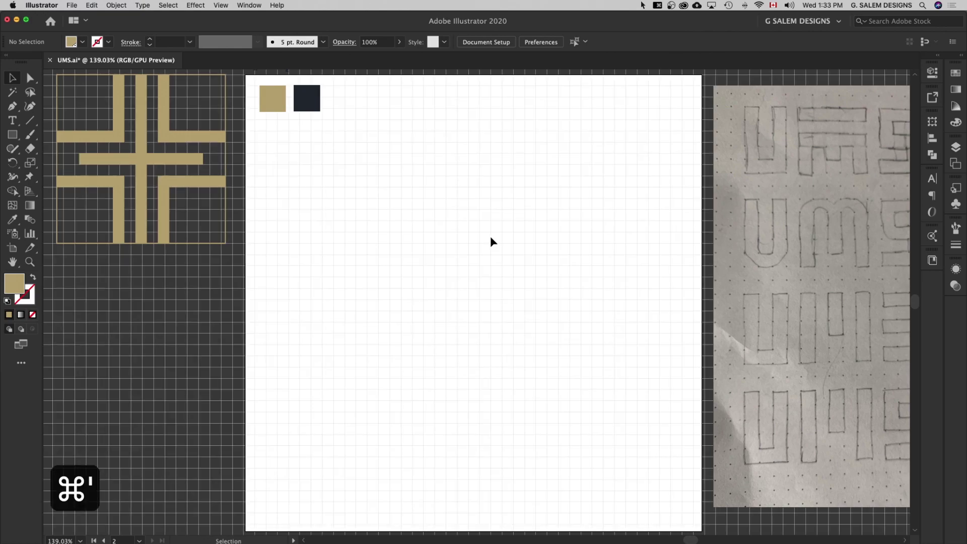
pyautogui.hotkey('ctrl', "'")
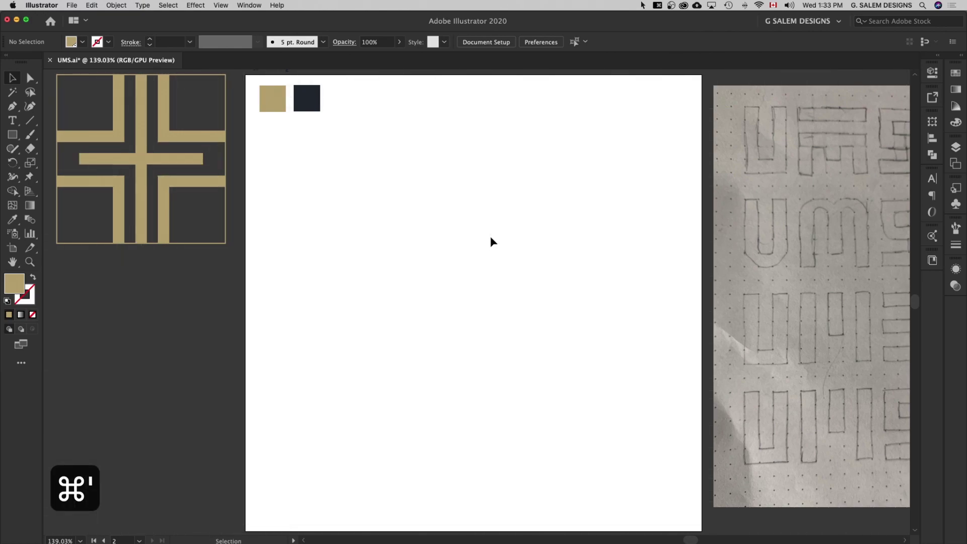
pyautogui.click(222, 6)
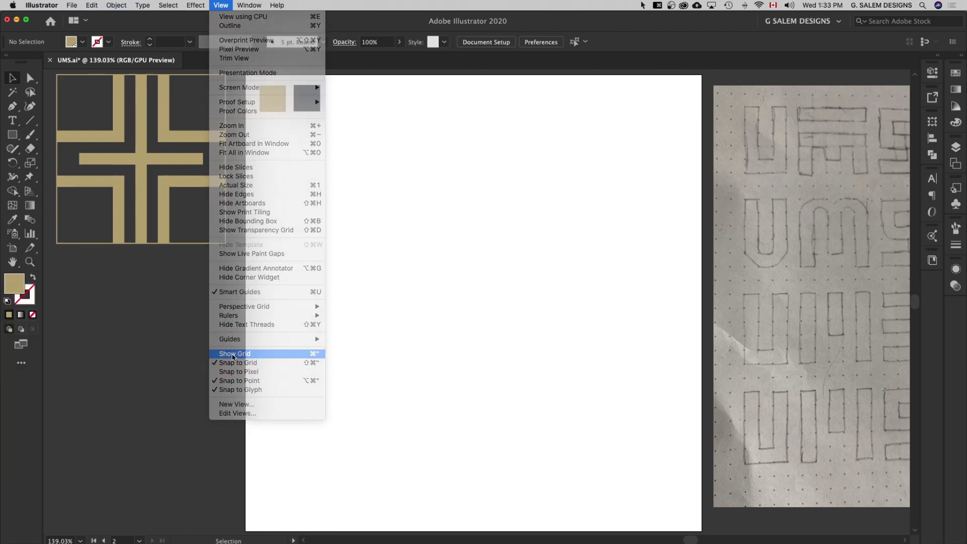
pyautogui.click(235, 354)
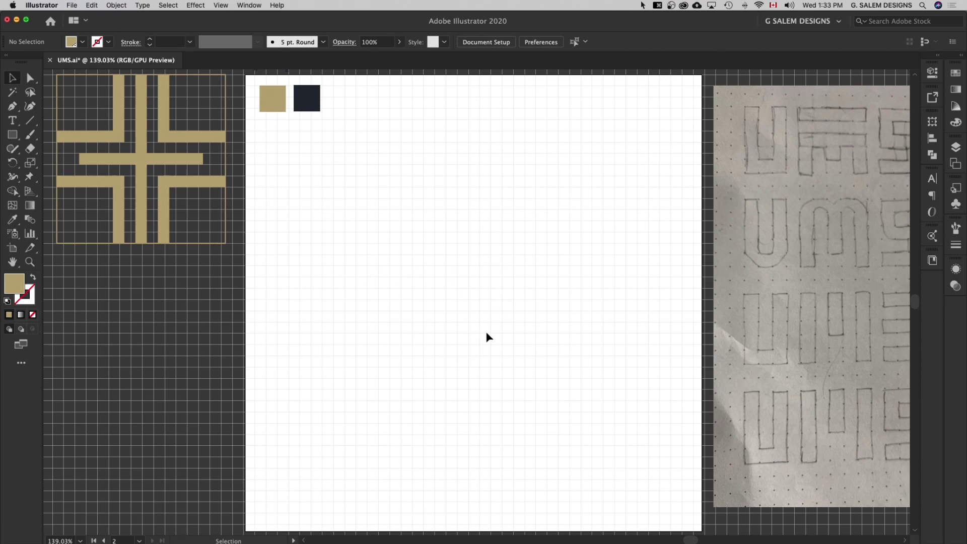
pyautogui.click(221, 5)
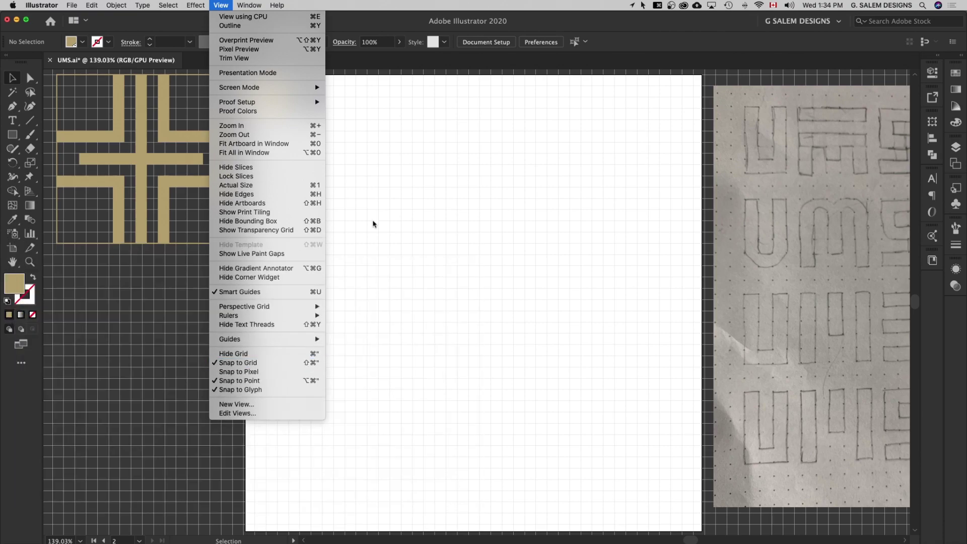
pyautogui.click(417, 213)
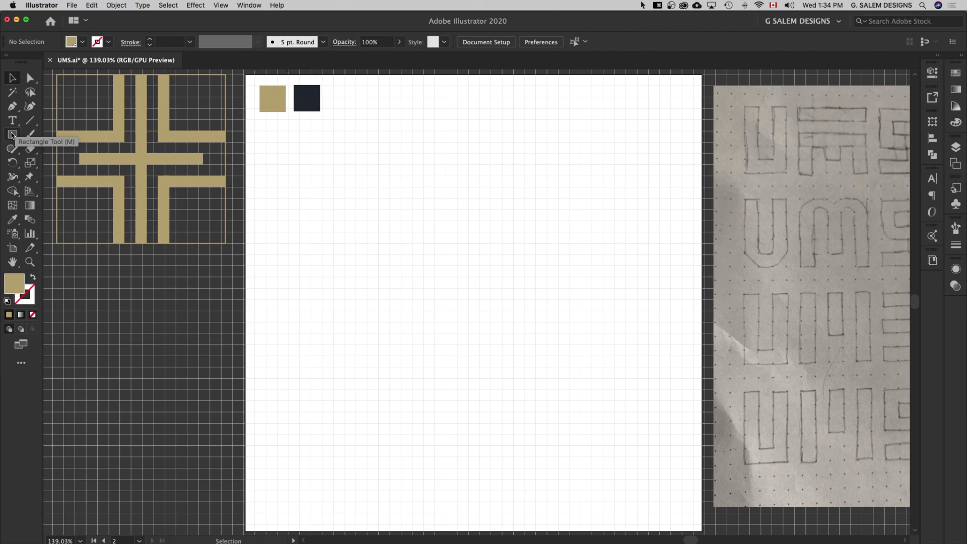
# Step: Draw three grid-snapped gold bars, tall, shorter and tall, undoing one mistaken thin rectangle
pyautogui.click(12, 135)
pyautogui.scroll(4, 452, 264)
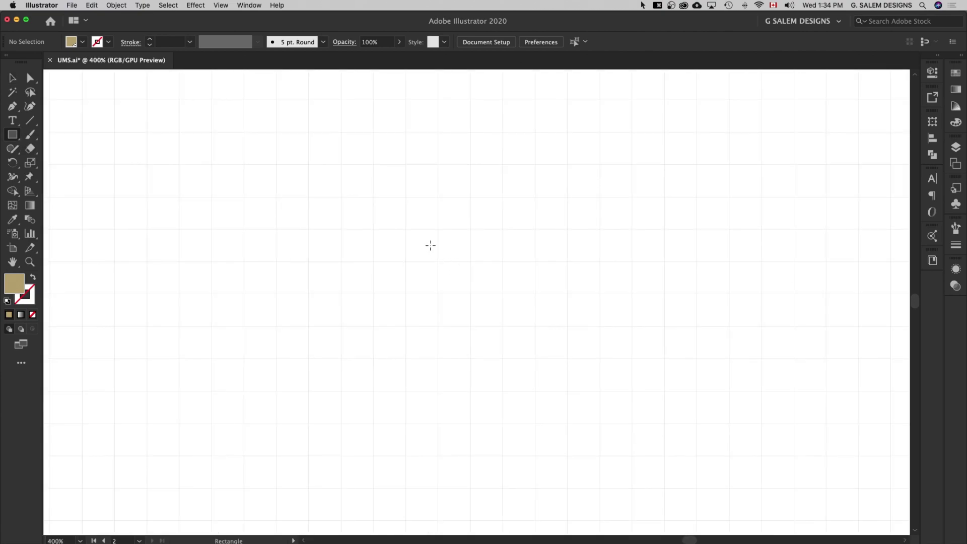
pyautogui.moveTo(405, 230)
pyautogui.mouseDown()
pyautogui.moveTo(437, 325)
pyautogui.moveTo(437, 390)
pyautogui.mouseUp()
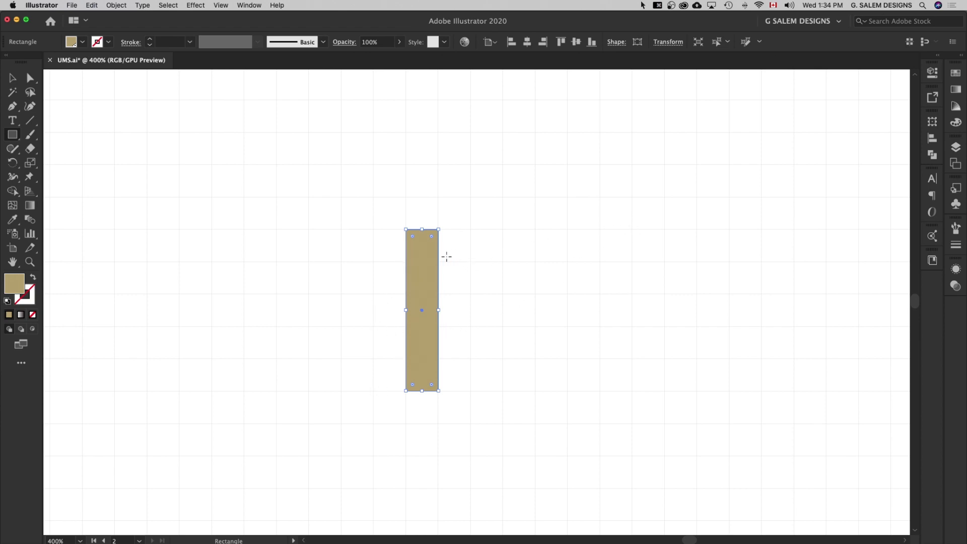
pyautogui.moveTo(470, 229); pyautogui.dragTo(486, 326)
pyautogui.hotkey('ctrl', 'z')
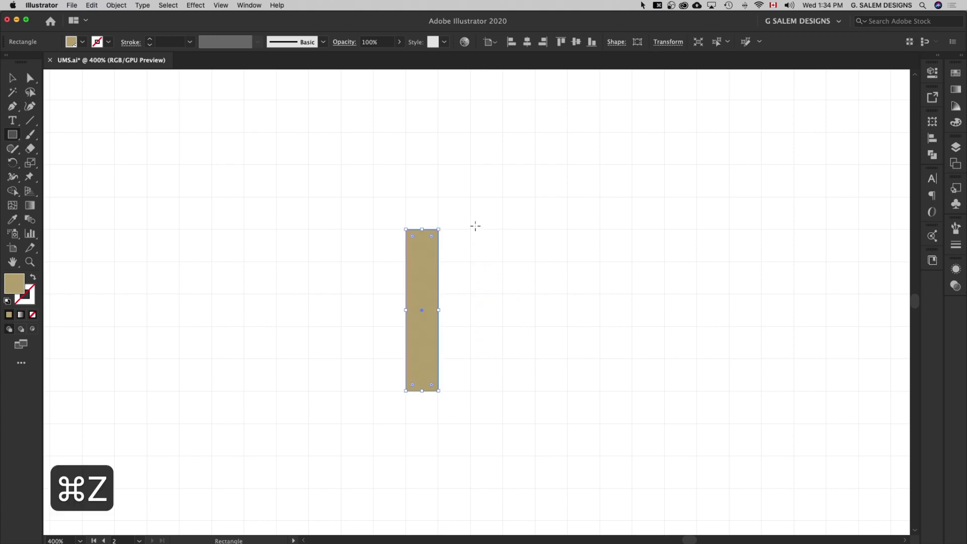
pyautogui.moveTo(470, 230)
pyautogui.mouseDown()
pyautogui.moveTo(499, 259)
pyautogui.moveTo(503, 326)
pyautogui.mouseUp()
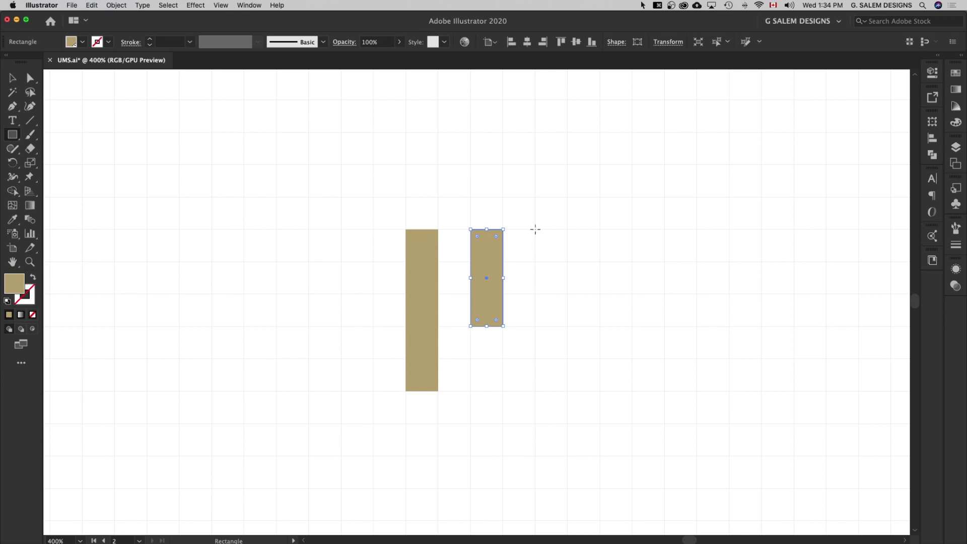
pyautogui.moveTo(536, 230)
pyautogui.mouseDown()
pyautogui.moveTo(560, 239)
pyautogui.moveTo(553, 342)
pyautogui.moveTo(579, 352)
pyautogui.moveTo(561, 379)
pyautogui.mouseUp()
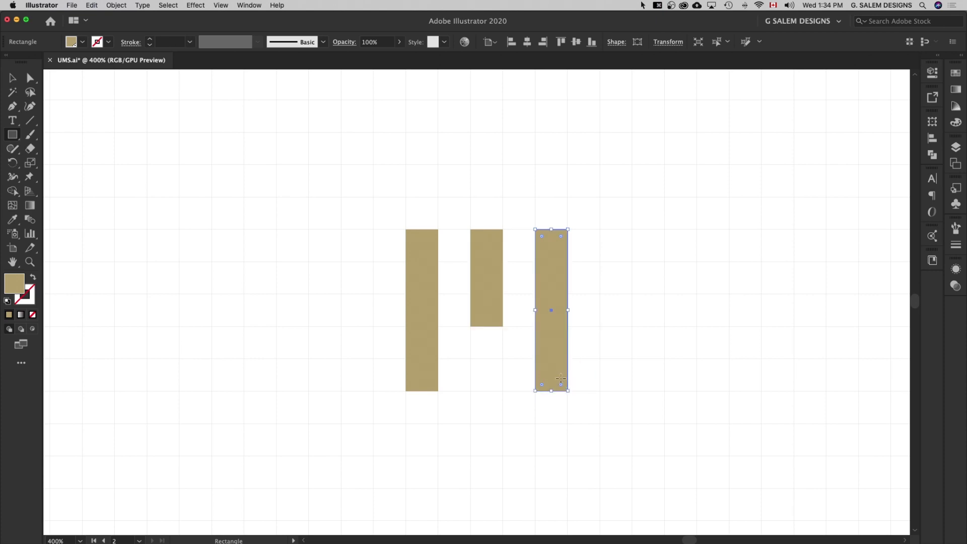
pyautogui.click(12, 78)
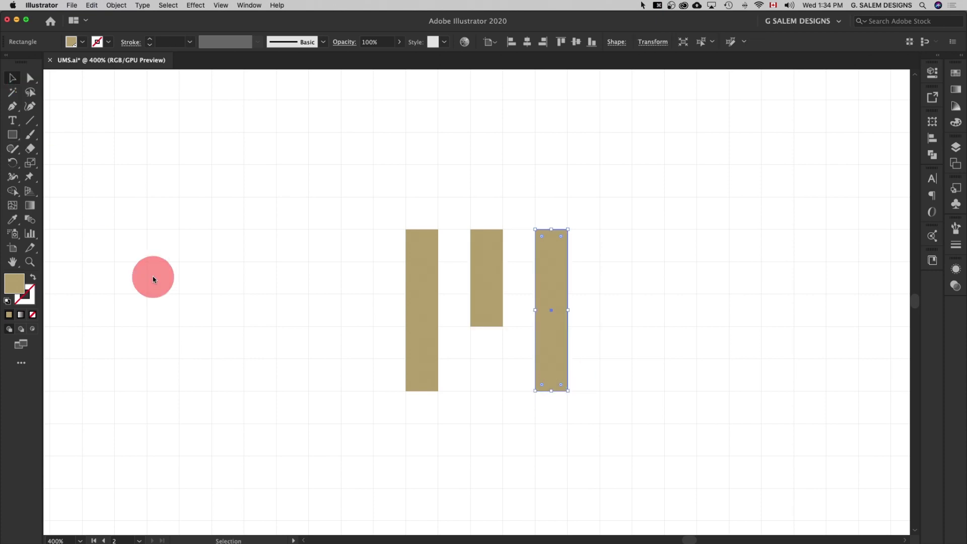
pyautogui.scroll(-4, 577, 342)
pyautogui.scroll(2, 419, 196)
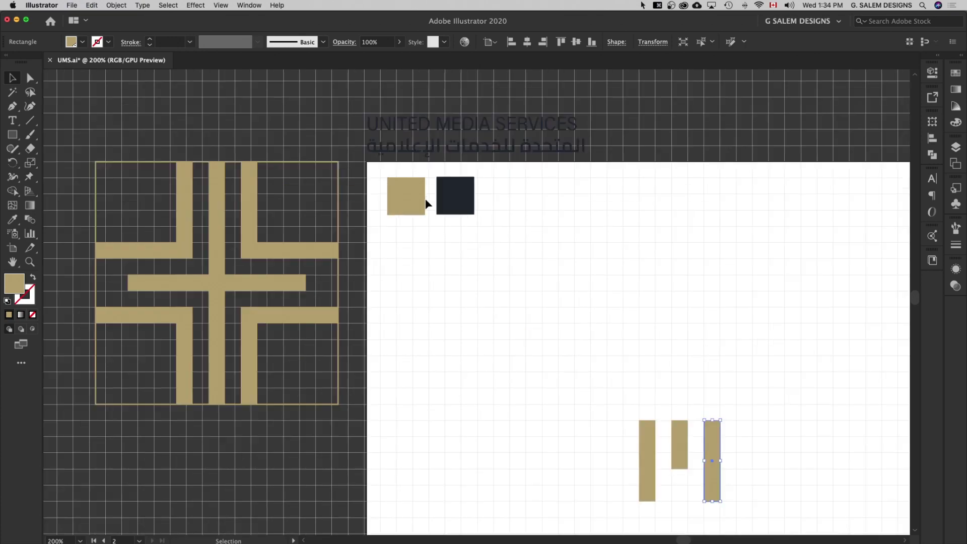
pyautogui.scroll(4, 425, 203)
pyautogui.scroll(-2, 400, 209)
pyautogui.scroll(-3, 708, 448)
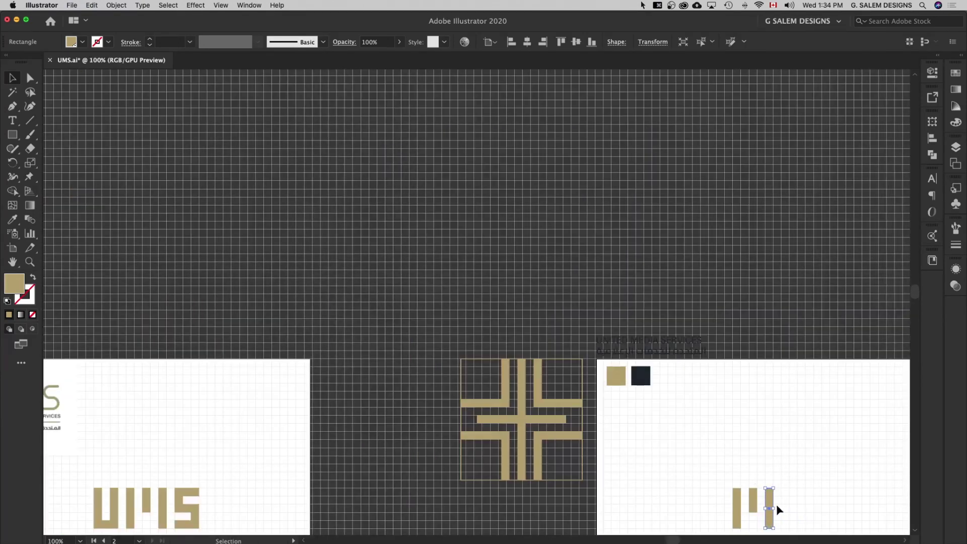
pyautogui.scroll(3, 785, 507)
pyautogui.scroll(-2, 770, 502)
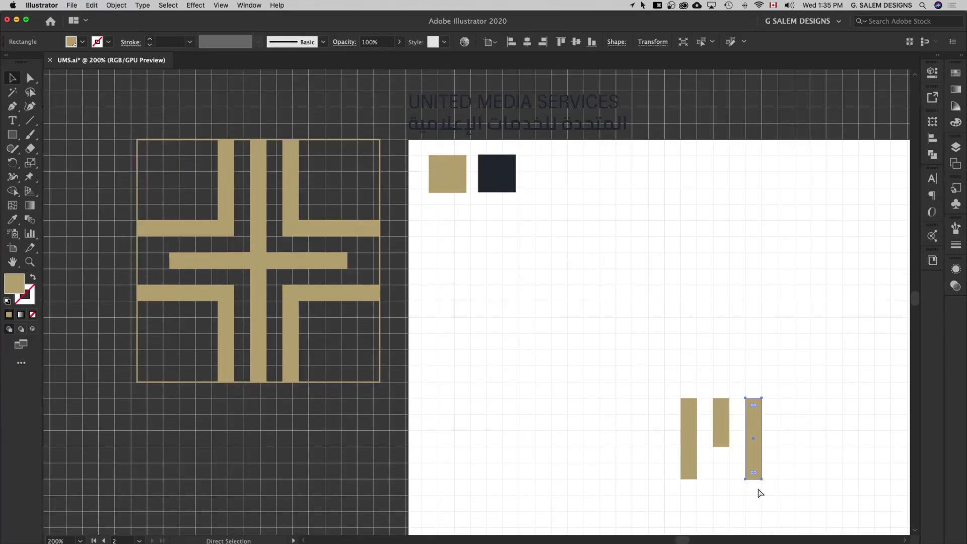
pyautogui.press('super+0')
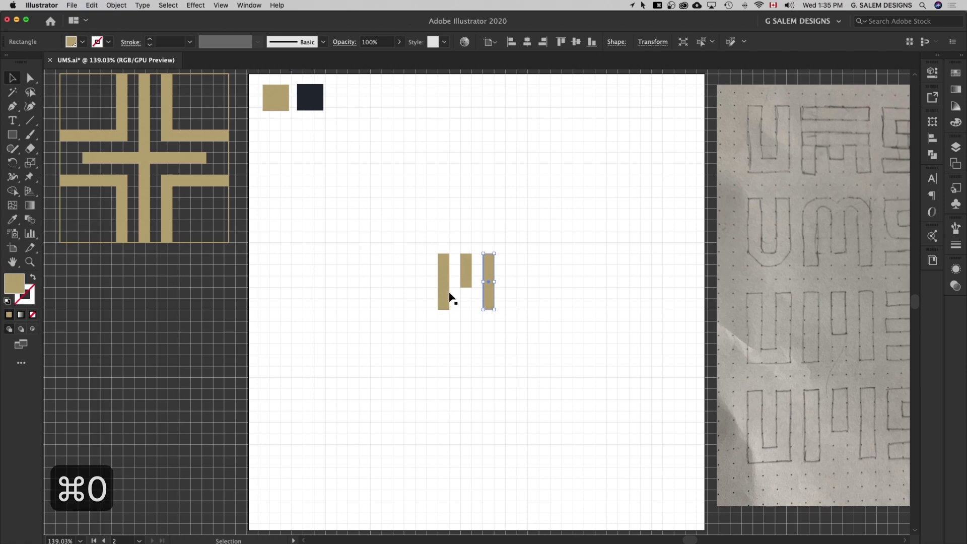
pyautogui.scroll(2, 449, 294)
pyautogui.scroll(-2, 448, 295)
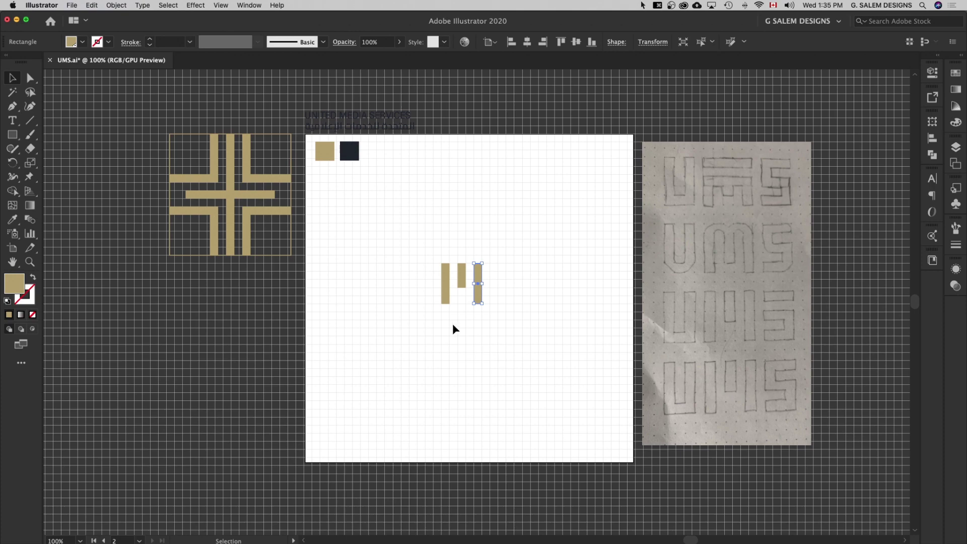
pyautogui.scroll(5, 432, 295)
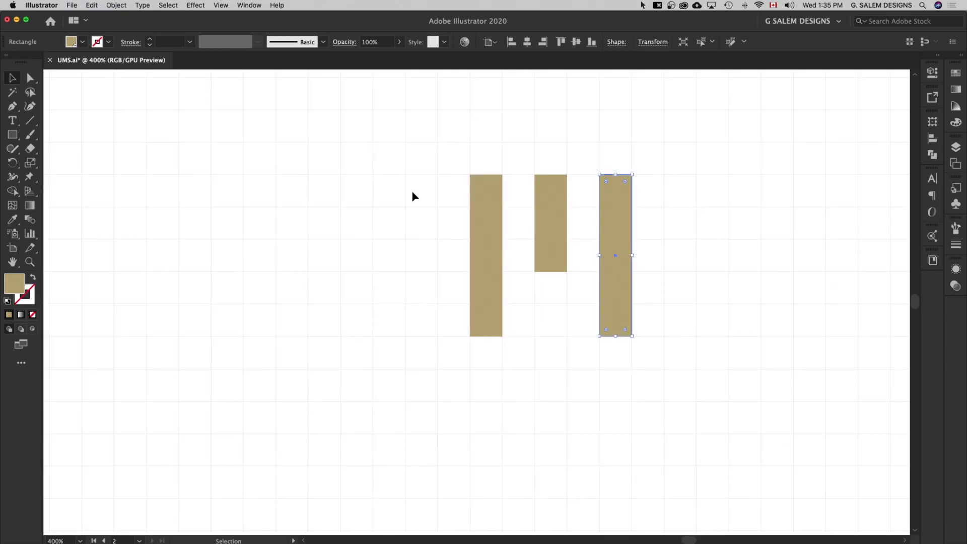
# Step: Draw a tall gold bar at far left and a bottom bar joining it to the next bar
pyautogui.click(12, 135)
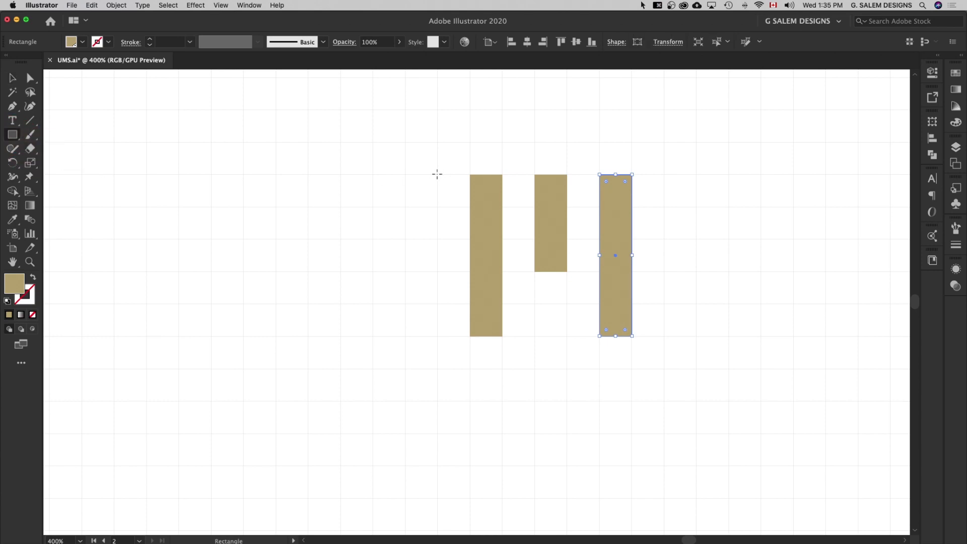
pyautogui.moveTo(437, 175); pyautogui.dragTo(414, 333)
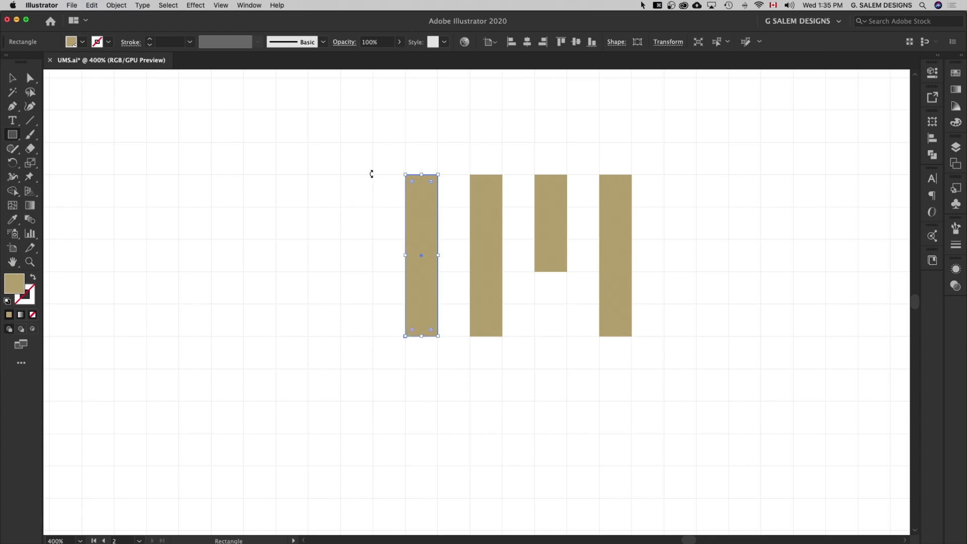
pyautogui.click(335, 187)
pyautogui.click(427, 285)
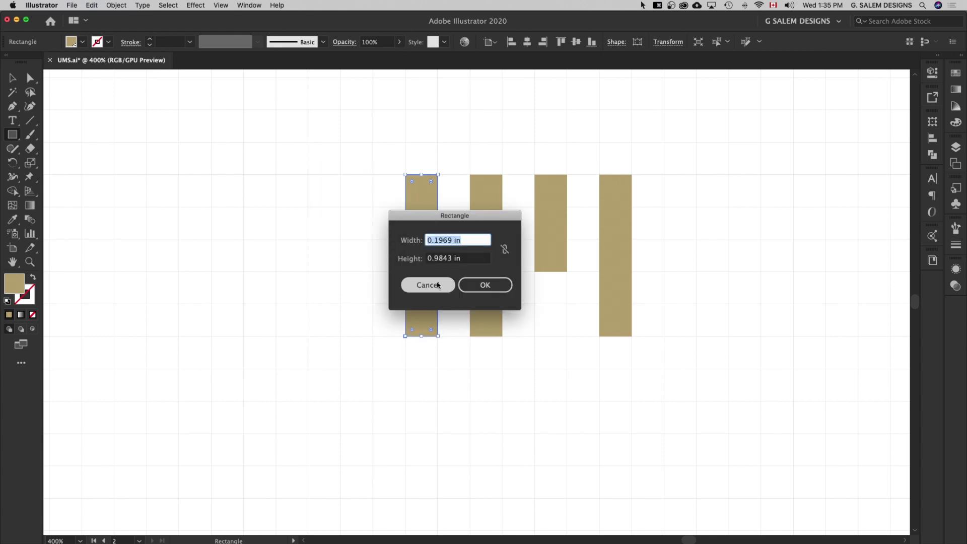
pyautogui.press('super+shift+a')
pyautogui.moveTo(340, 174); pyautogui.dragTo(373, 336)
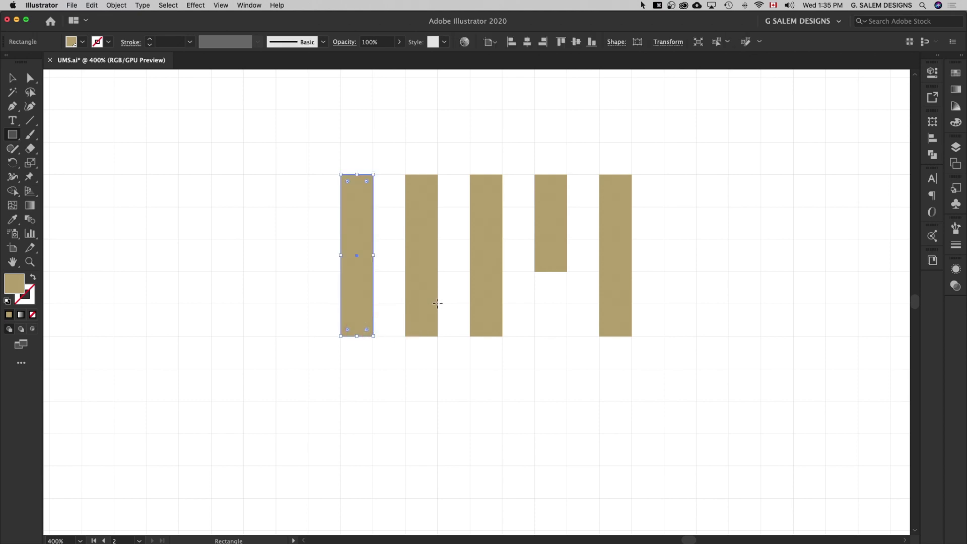
pyautogui.moveTo(437, 304); pyautogui.dragTo(341, 336)
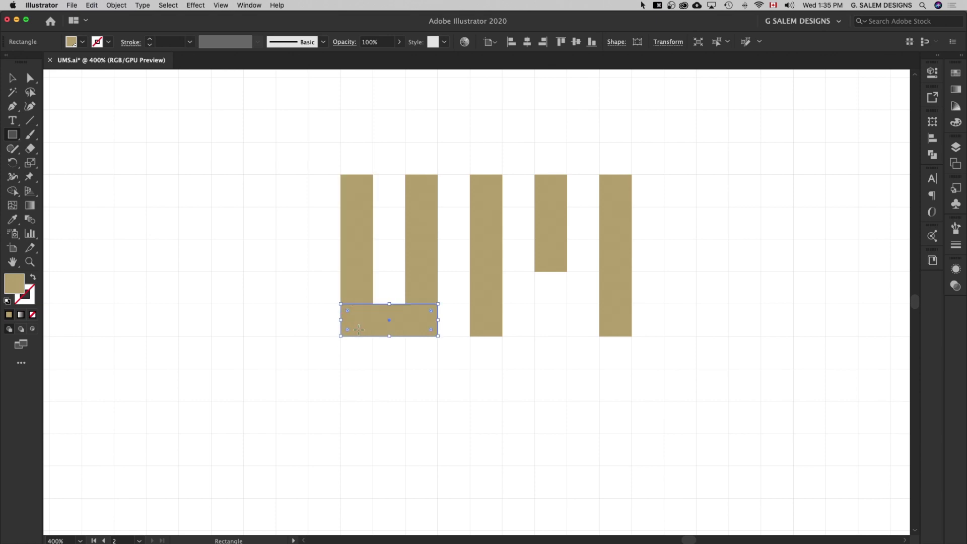
pyautogui.click(13, 79)
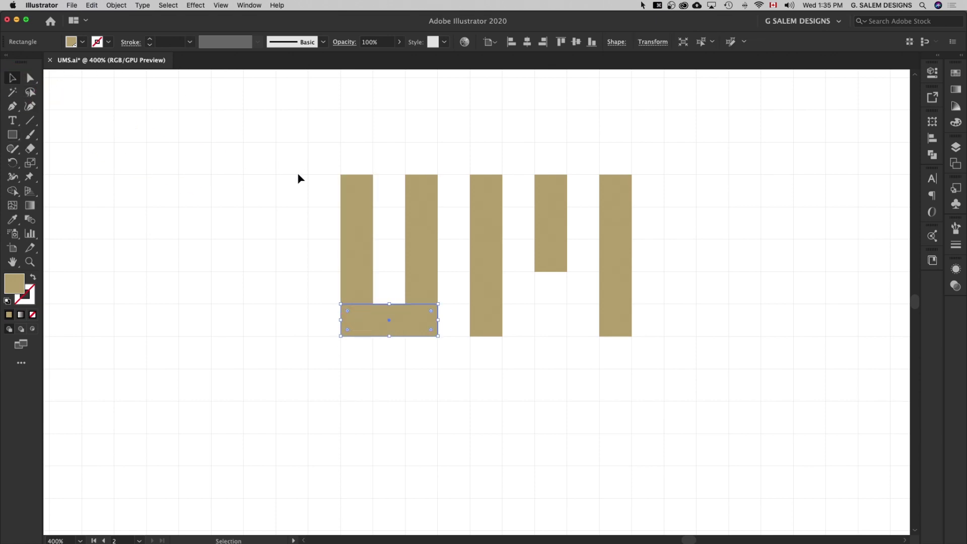
pyautogui.click(694, 262)
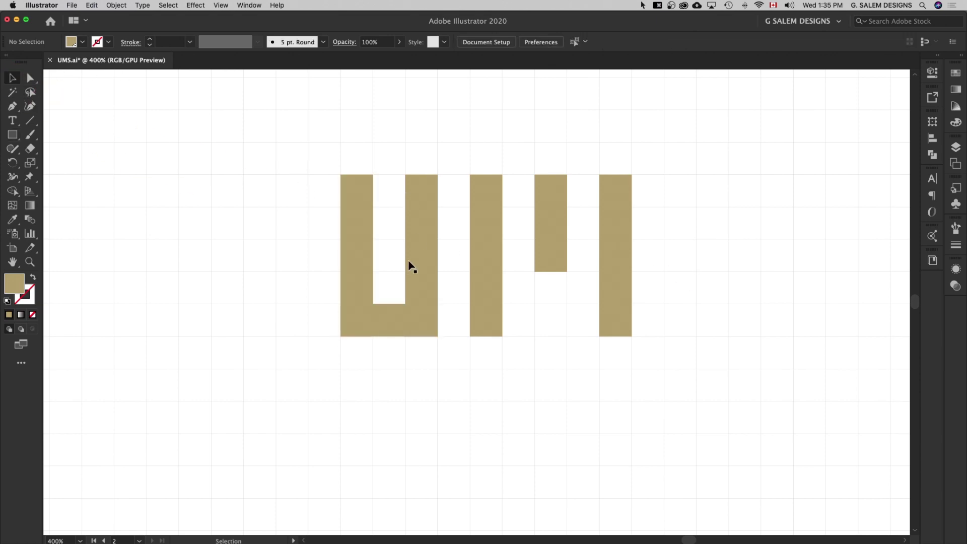
pyautogui.hscroll(4, 569, 263)
pyautogui.hscroll(4, 568, 263)
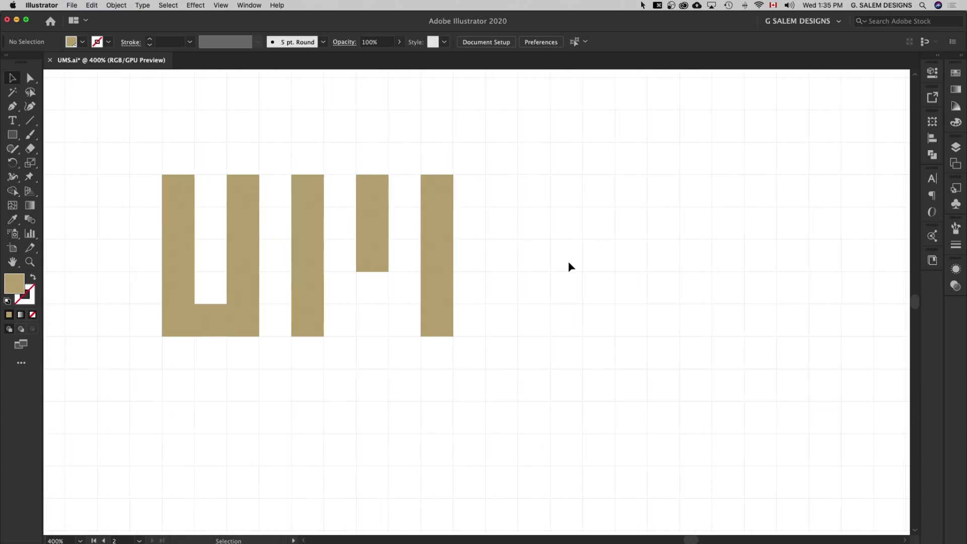
pyautogui.scroll(-5, 545, 287)
pyautogui.scroll(2, 691, 339)
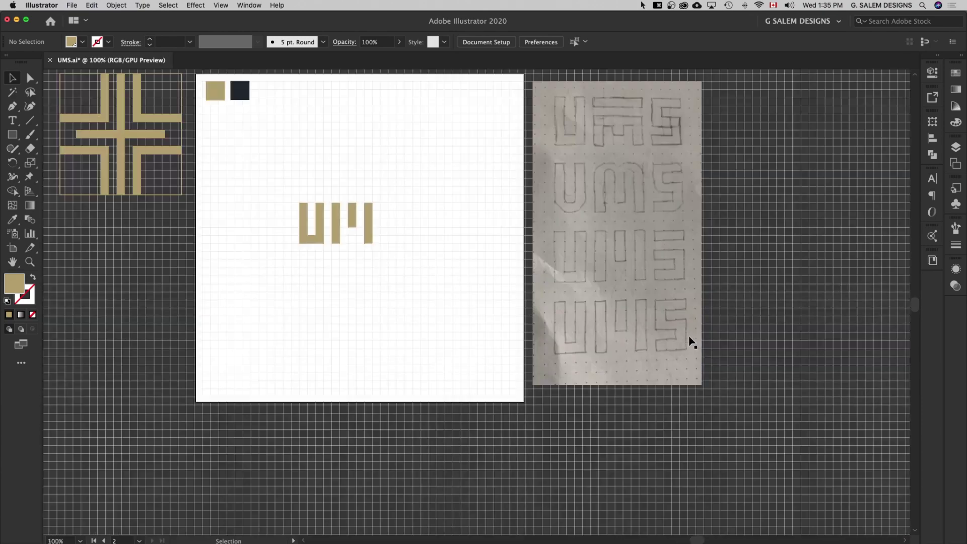
pyautogui.scroll(2, 685, 340)
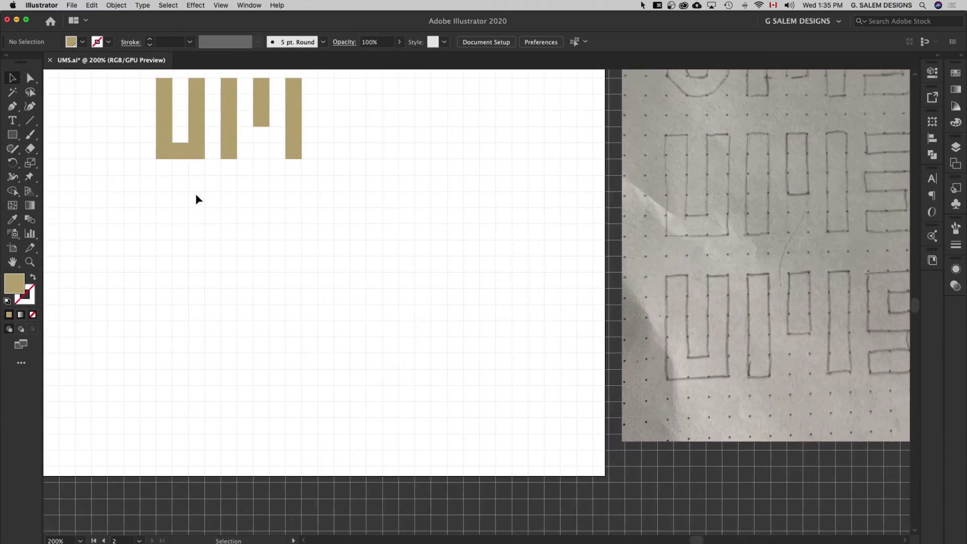
pyautogui.scroll(3, 201, 171)
pyautogui.hscroll(-3, 232, 167)
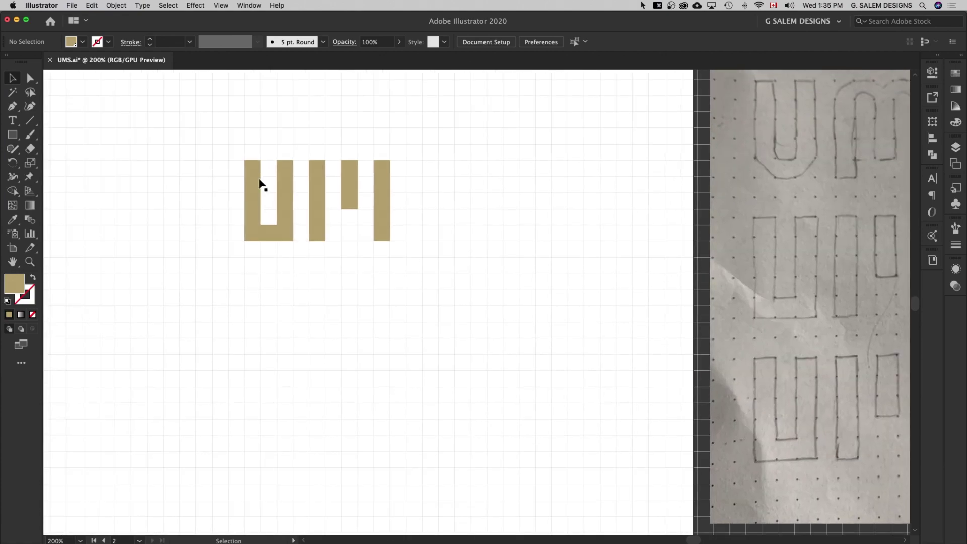
pyautogui.scroll(2, 259, 173)
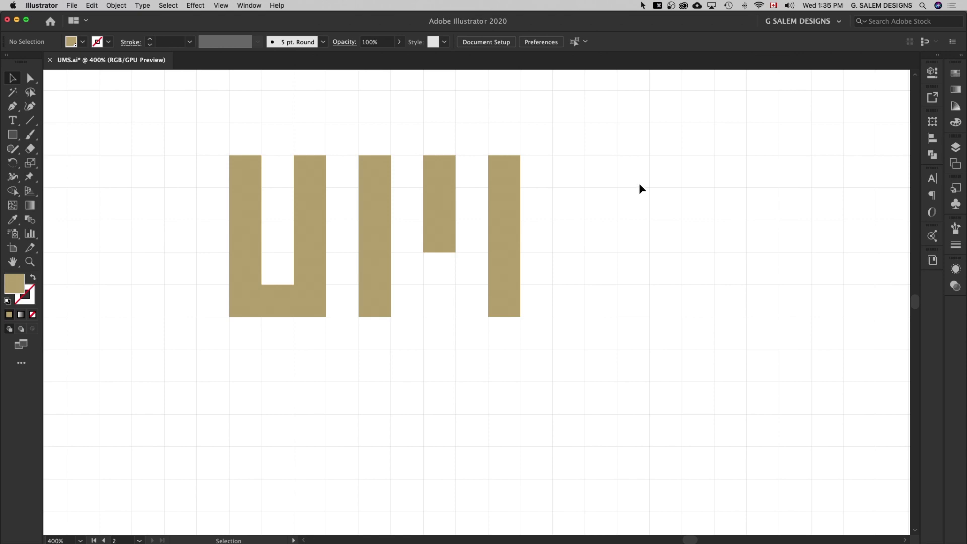
# Step: Draw the S's top, middle and right vertical bars, extending the right bar to the baseline
pyautogui.click(12, 134)
pyautogui.moveTo(682, 154)
pyautogui.mouseDown()
pyautogui.moveTo(586, 188)
pyautogui.moveTo(618, 219)
pyautogui.moveTo(602, 252)
pyautogui.mouseUp()
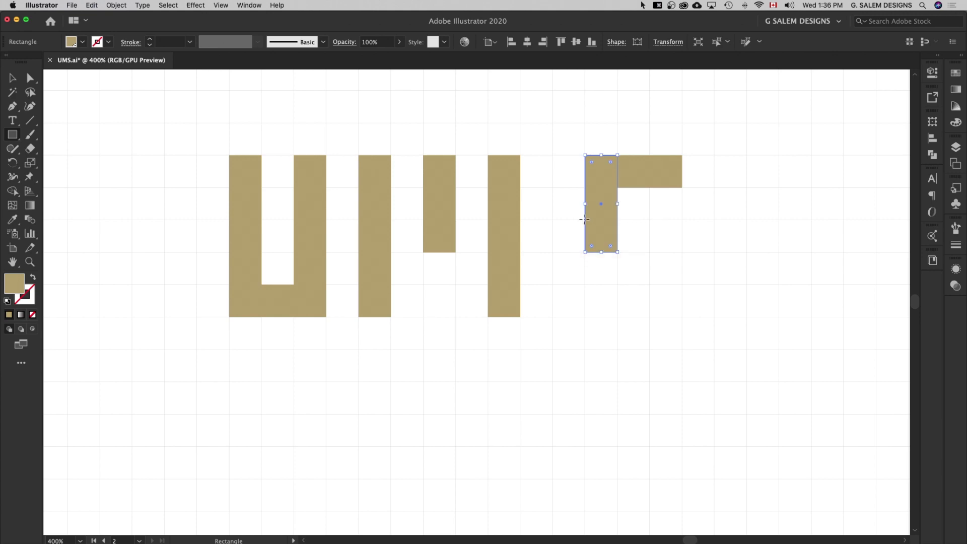
pyautogui.moveTo(585, 219); pyautogui.dragTo(683, 252)
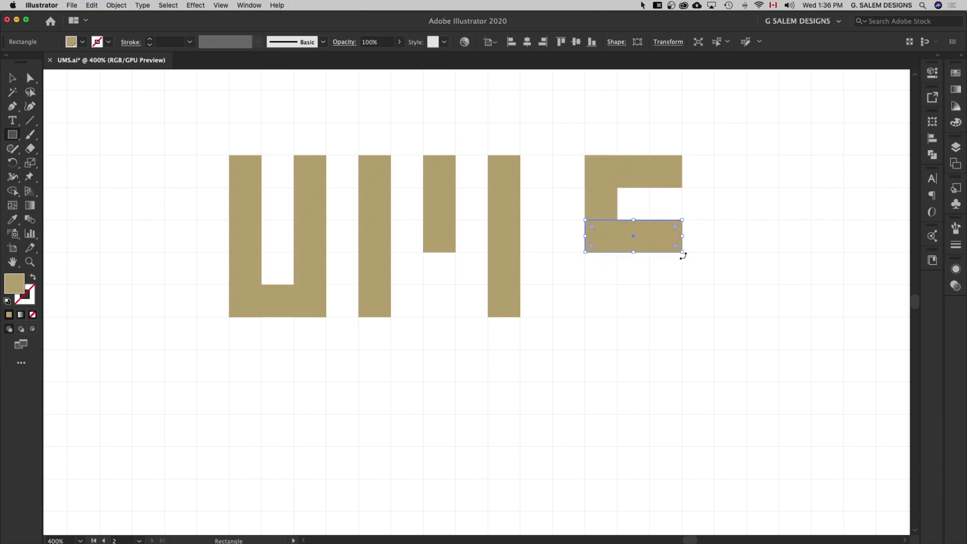
pyautogui.moveTo(585, 252); pyautogui.dragTo(650, 285)
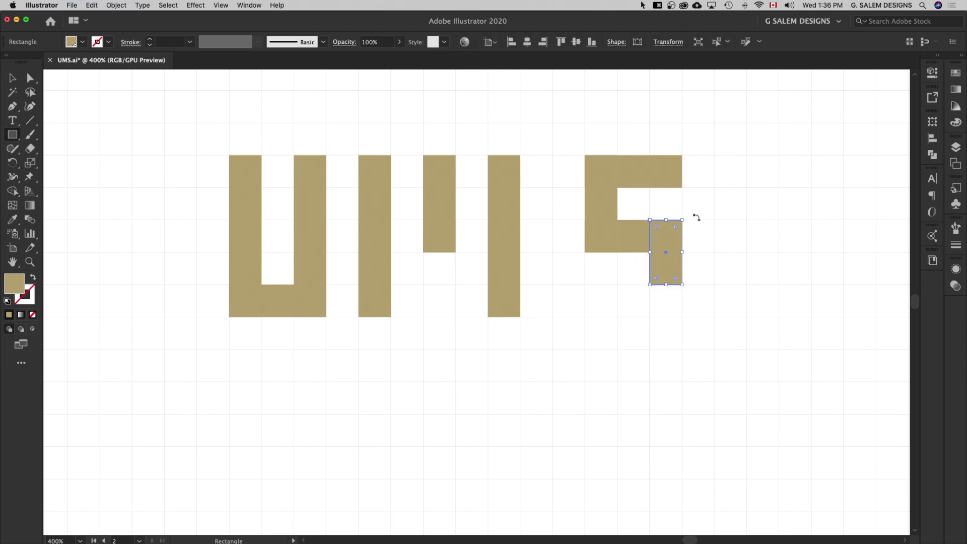
pyautogui.moveTo(667, 285); pyautogui.dragTo(666, 316)
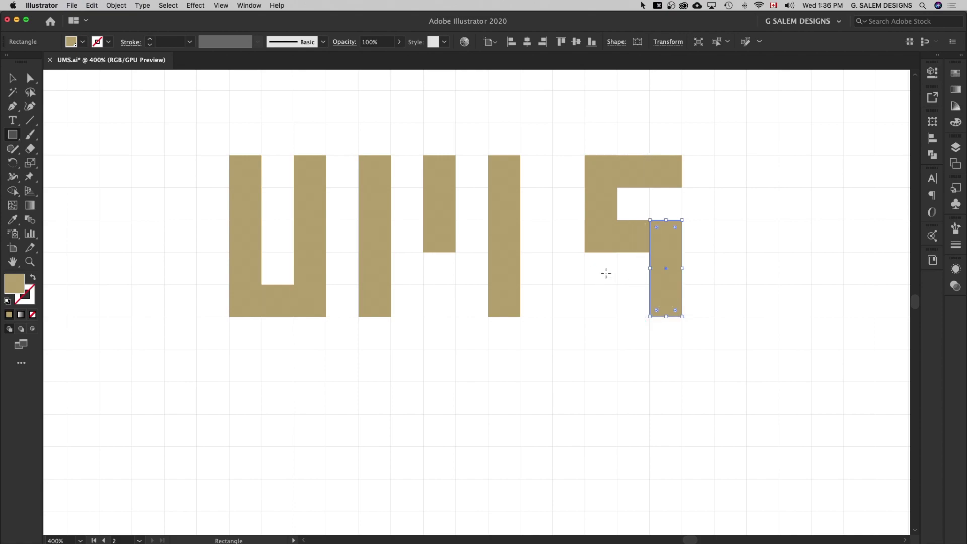
# Step: Duplicate the S's top bar straight down to form its bottom bar
pyautogui.press('v')
pyautogui.click(637, 176)
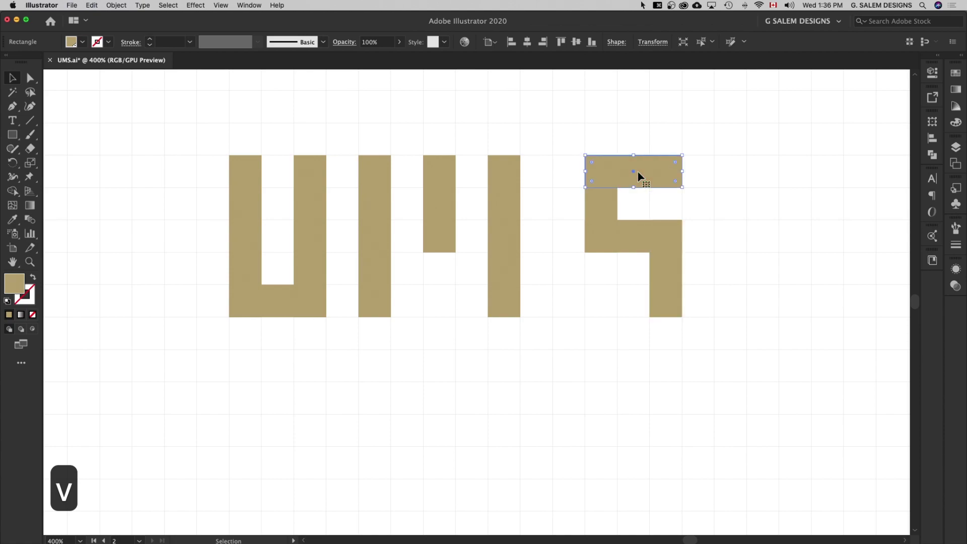
pyautogui.moveTo(639, 174); pyautogui.dragTo(633, 308)
pyautogui.click(772, 317)
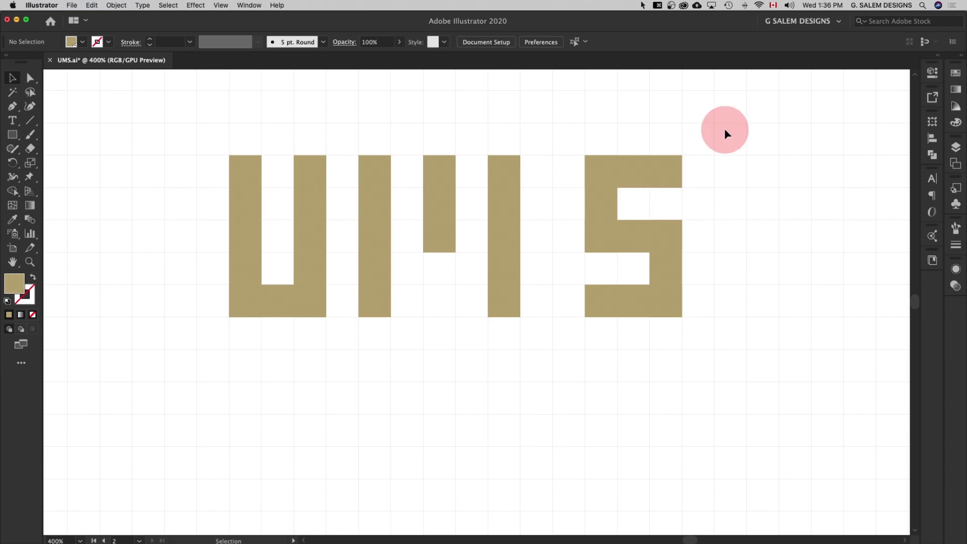
# Step: Move the whole S one grid cell left toward the M
pyautogui.moveTo(726, 133); pyautogui.dragTo(573, 351)
pyautogui.moveTo(649, 169); pyautogui.dragTo(640, 176)
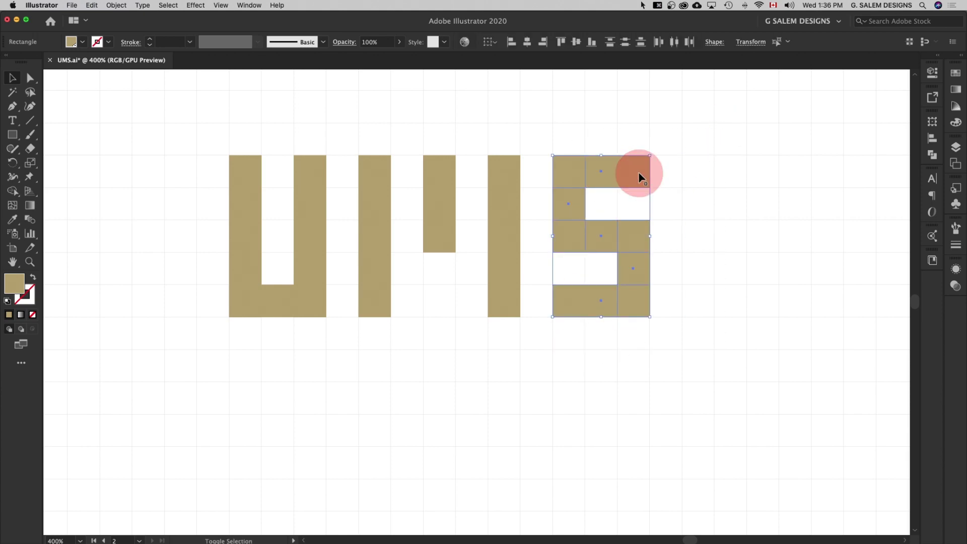
pyautogui.click(459, 336)
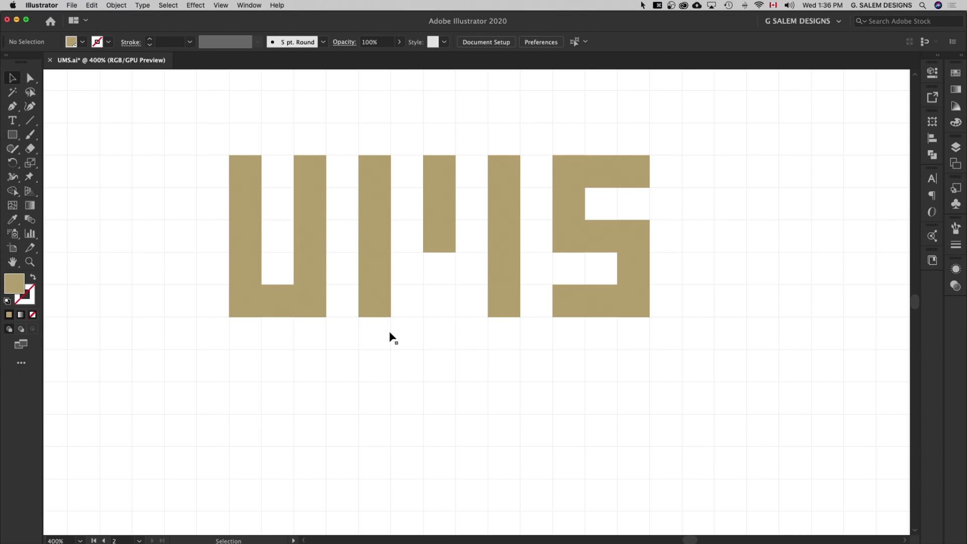
# Step: Merge all UMS letter rectangles into solid shapes with Pathfinder Unite
pyautogui.moveTo(151, 124); pyautogui.dragTo(660, 345)
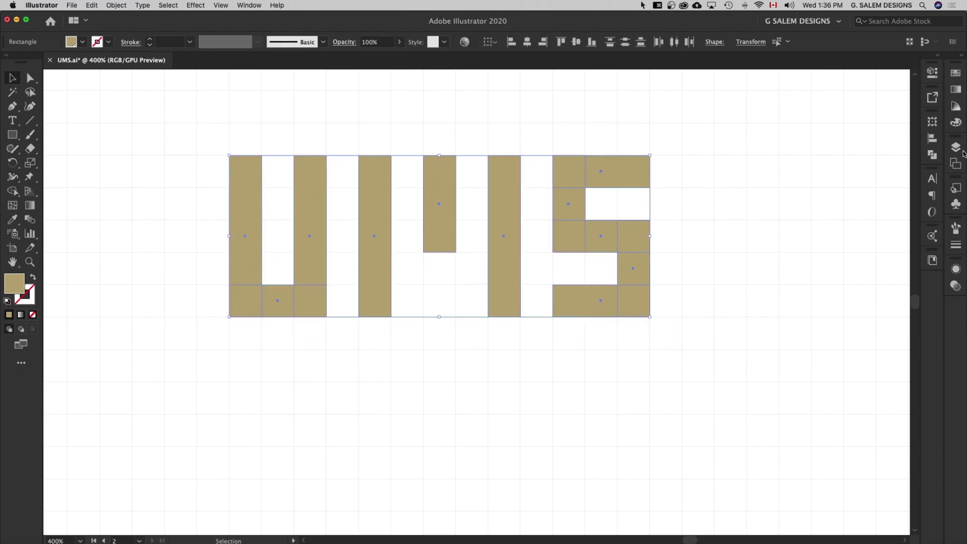
pyautogui.click(933, 157)
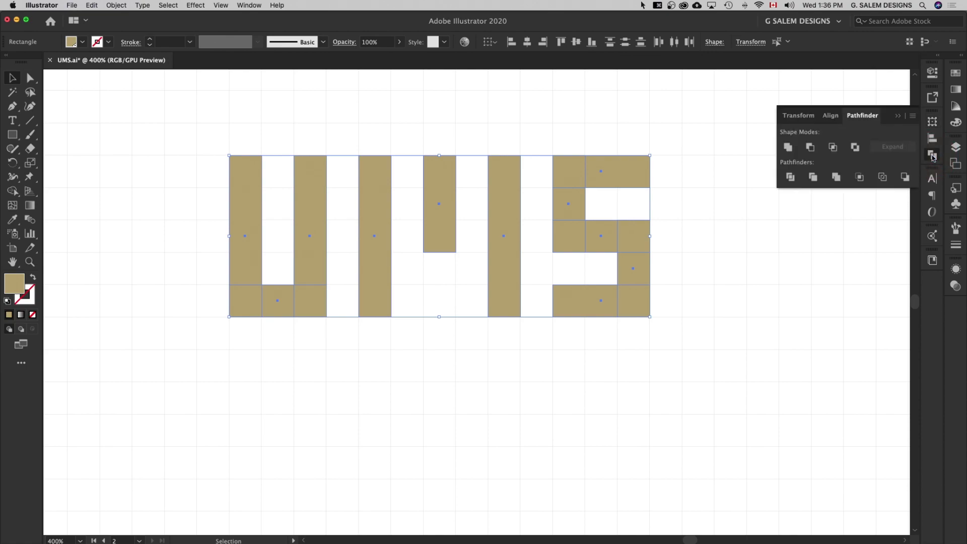
pyautogui.click(789, 147)
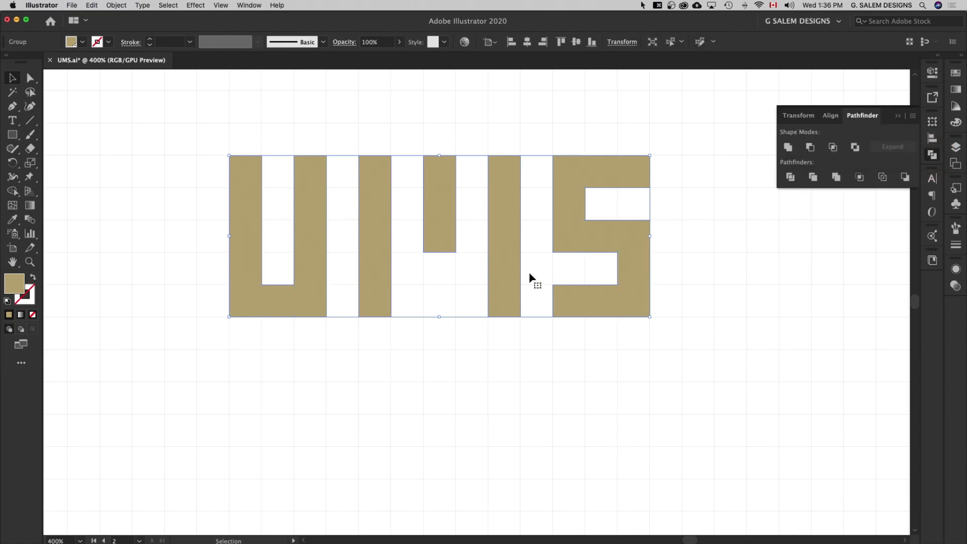
pyautogui.click(422, 102)
pyautogui.click(574, 199)
pyautogui.click(715, 253)
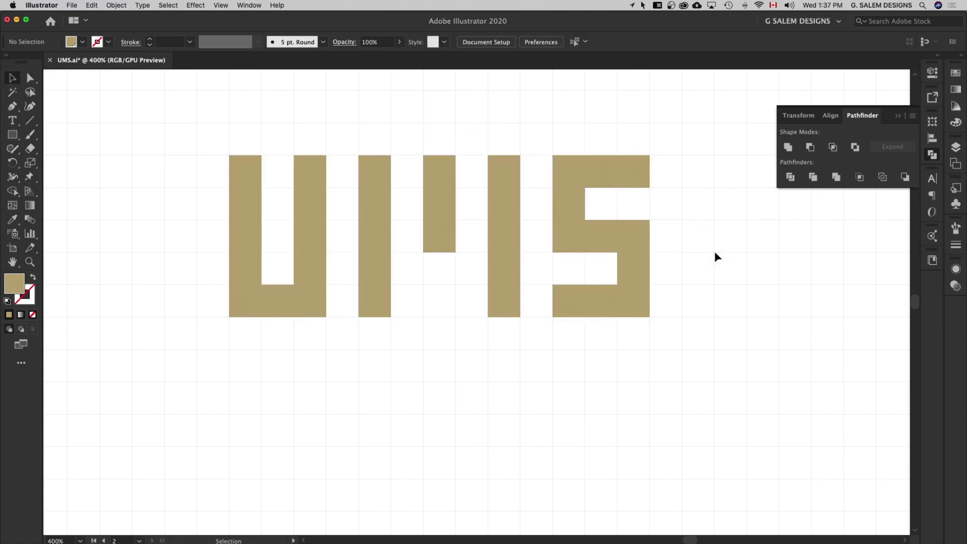
pyautogui.click(876, 135)
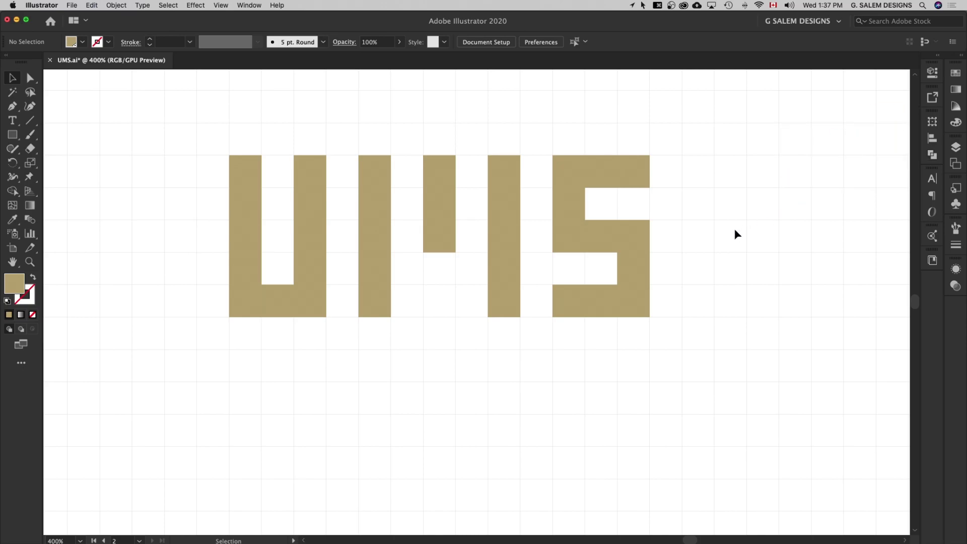
# Step: Hide the grid and scroll to the second artboard's UMS mark and the bilingual title above it
pyautogui.scroll(-3, 616, 341)
pyautogui.scroll(-3, 616, 340)
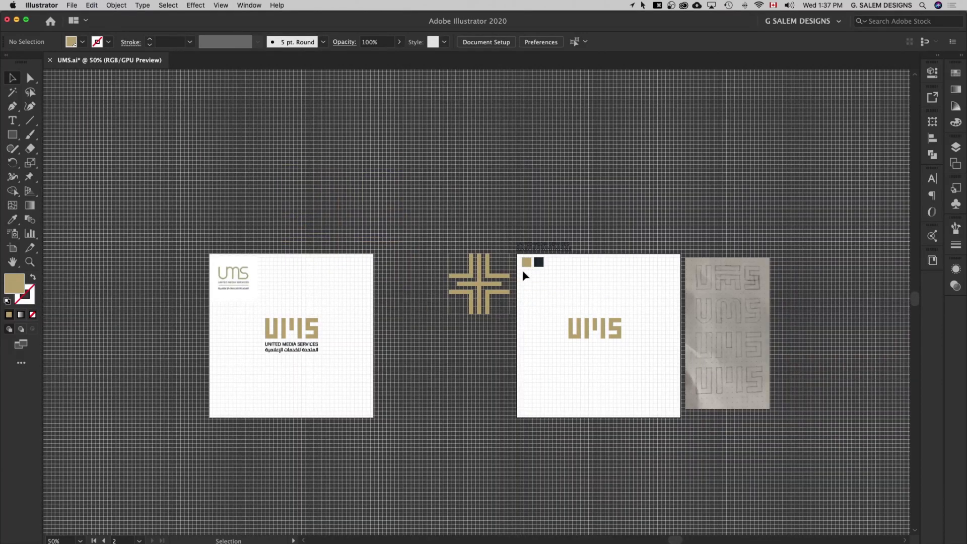
pyautogui.scroll(3, 605, 330)
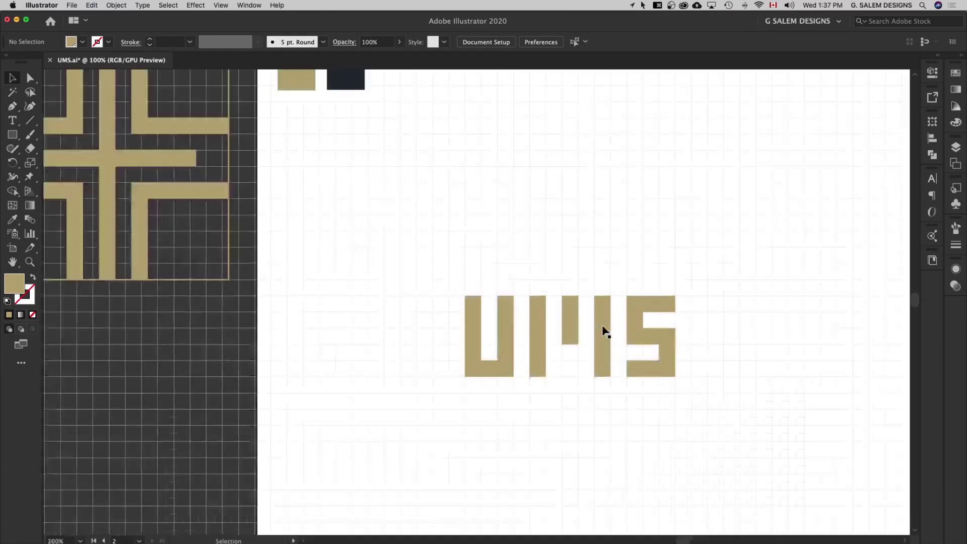
pyautogui.scroll(3, 603, 330)
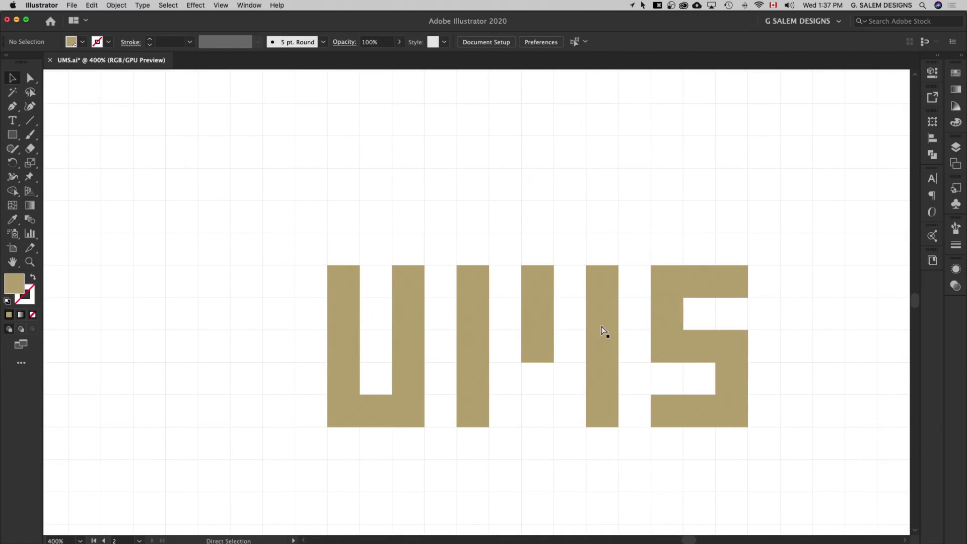
pyautogui.press('super+apostrophe')
pyautogui.scroll(-3, 508, 337)
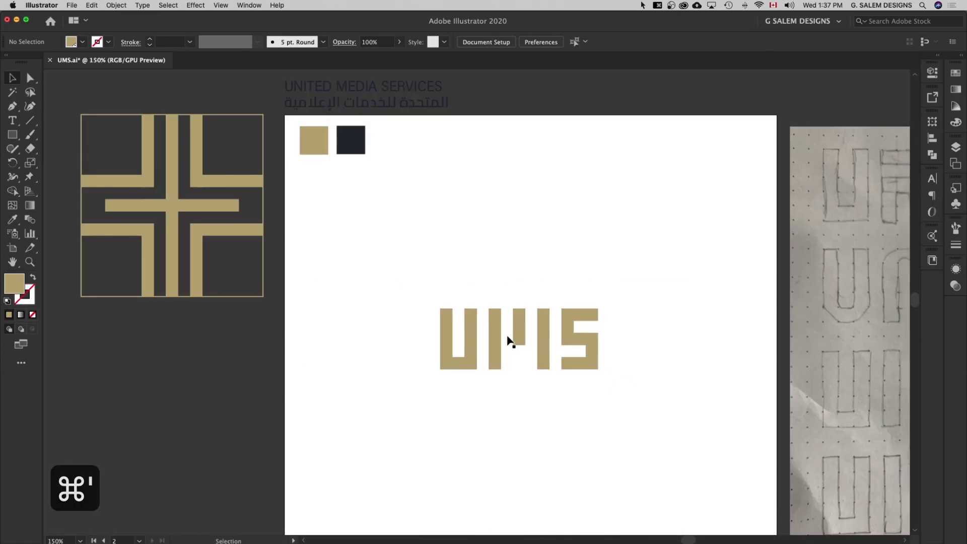
pyautogui.hscroll(-5, 185, 257)
pyautogui.hscroll(-5, 209, 255)
pyautogui.hscroll(-5, 207, 252)
pyautogui.hscroll(-5, 208, 255)
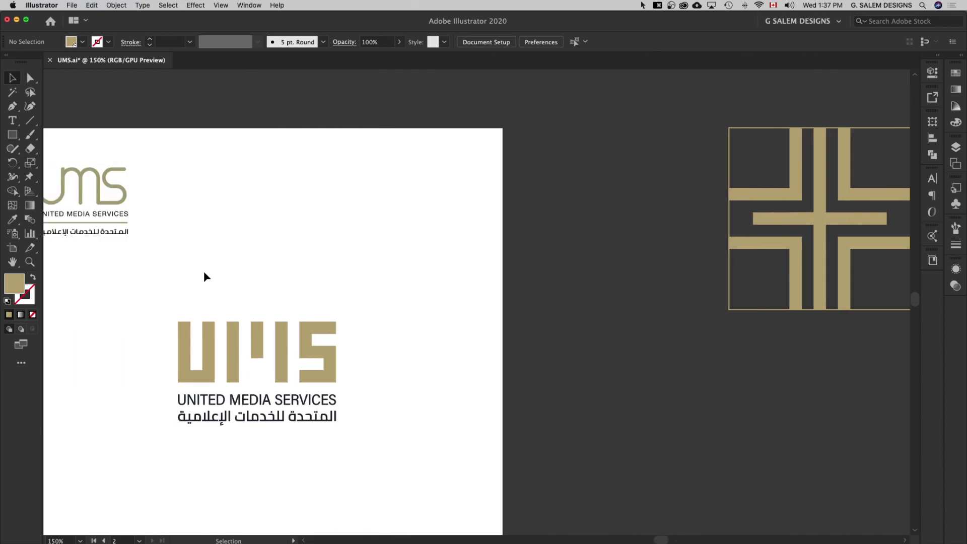
pyautogui.scroll(3, 108, 225)
pyautogui.hscroll(-5, 131, 247)
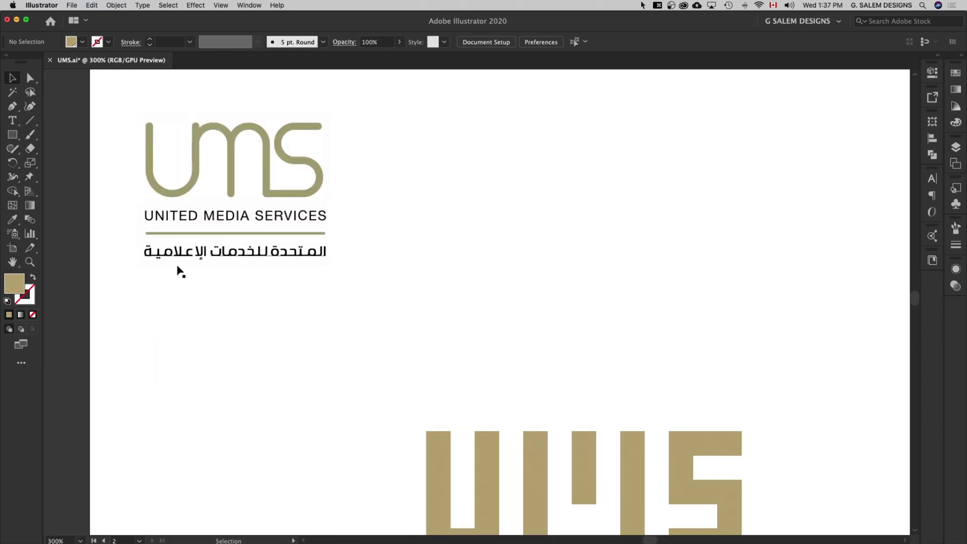
pyautogui.scroll(-3, 210, 272)
pyautogui.scroll(-1, 210, 272)
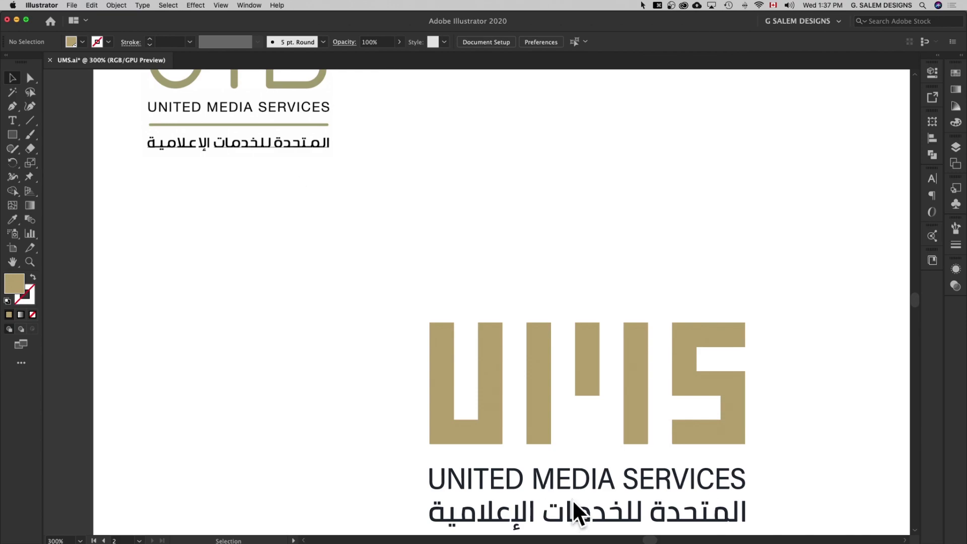
pyautogui.hscroll(8, 574, 483)
pyautogui.scroll(-4, 499, 491)
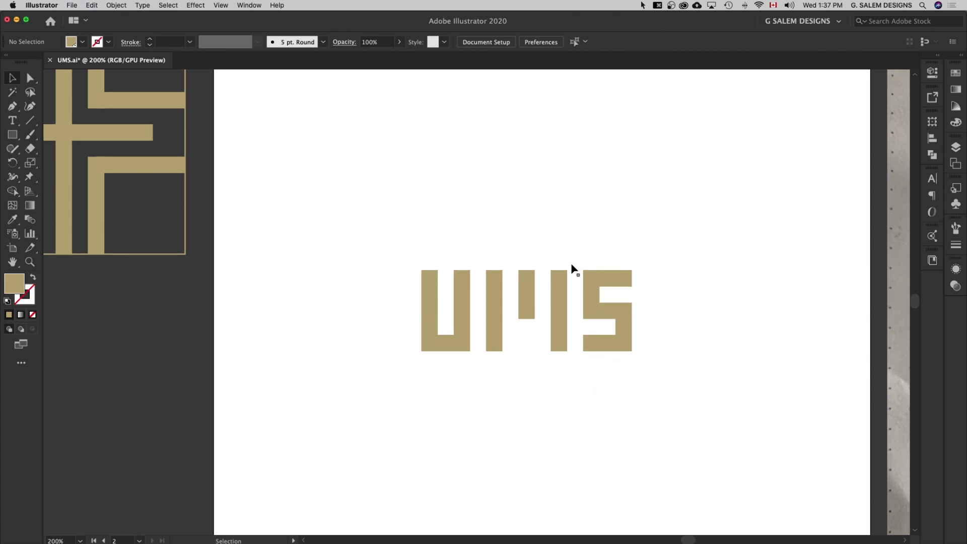
pyautogui.scroll(5, 572, 271)
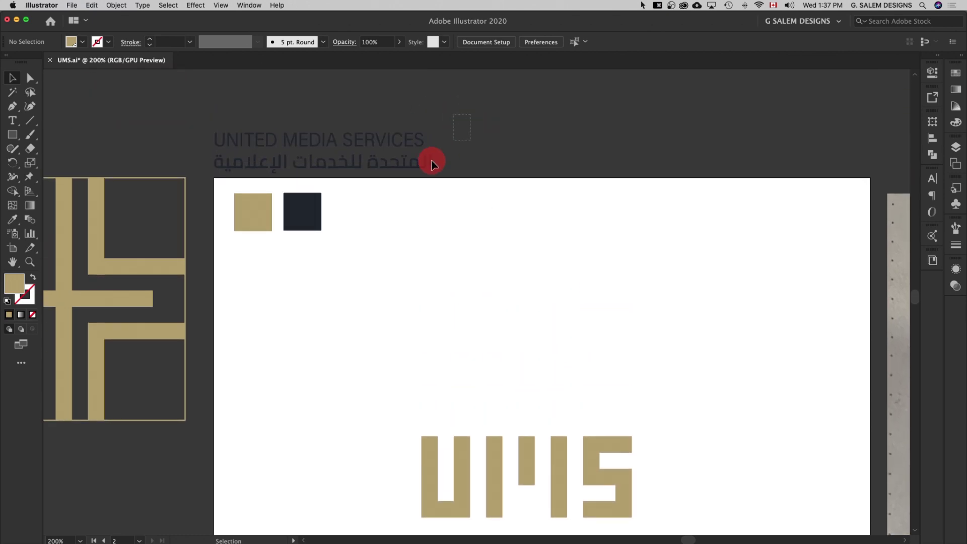
# Step: Move the bilingual title text down below the UMS mark
pyautogui.moveTo(460, 131)
pyautogui.mouseDown()
pyautogui.moveTo(404, 174)
pyautogui.moveTo(618, 489)
pyautogui.moveTo(684, 337)
pyautogui.mouseUp()
pyautogui.scroll(-2, 684, 419)
pyautogui.scroll(-3, 686, 423)
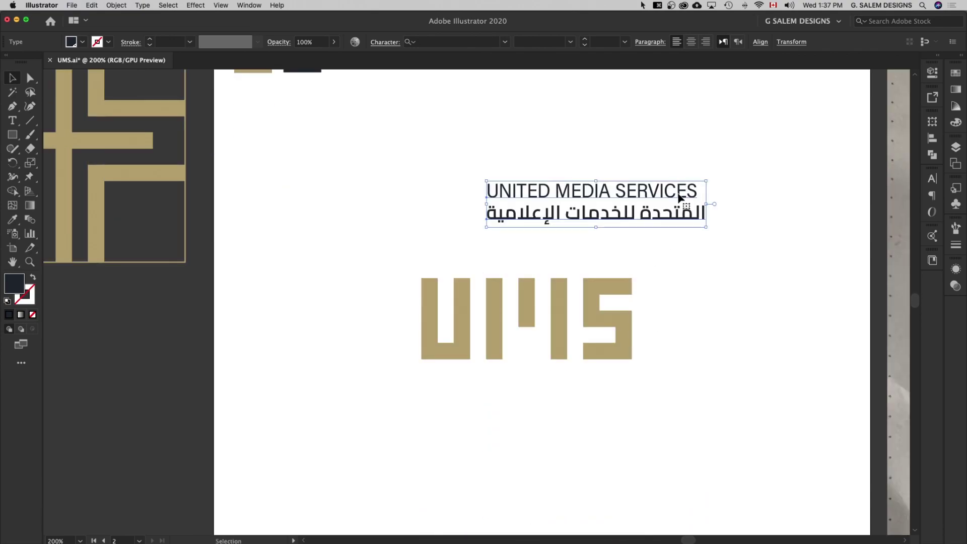
pyautogui.moveTo(685, 196)
pyautogui.mouseDown()
pyautogui.moveTo(605, 388)
pyautogui.moveTo(620, 389)
pyautogui.mouseUp()
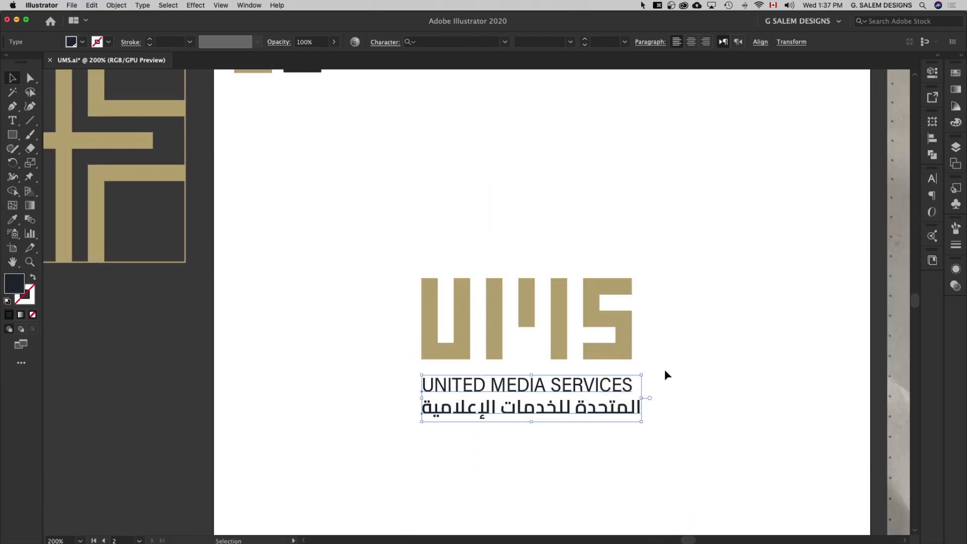
pyautogui.click(704, 346)
# Step: Show the grid and horizontally centre the UMS mark with the English line
pyautogui.hotkey('ctrl', "'")
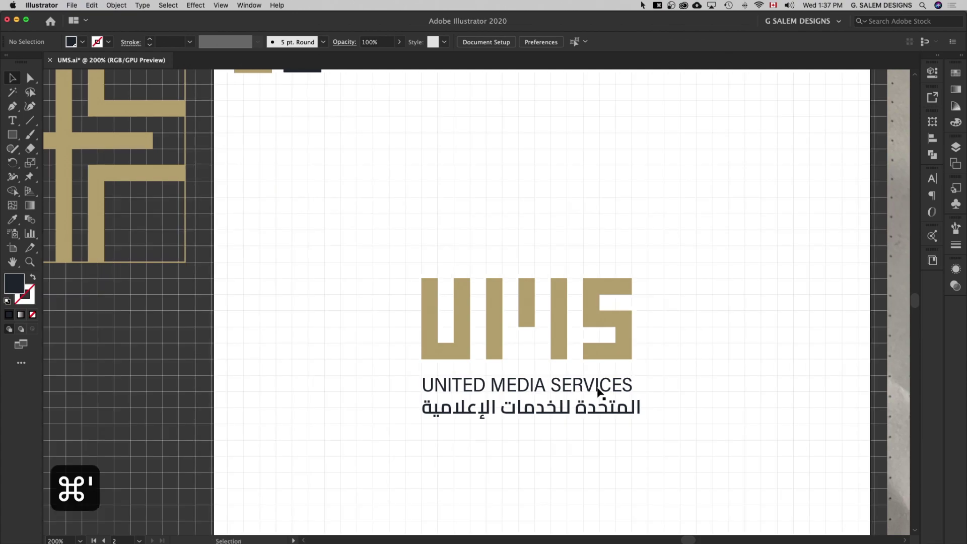
pyautogui.scroll(2, 482, 418)
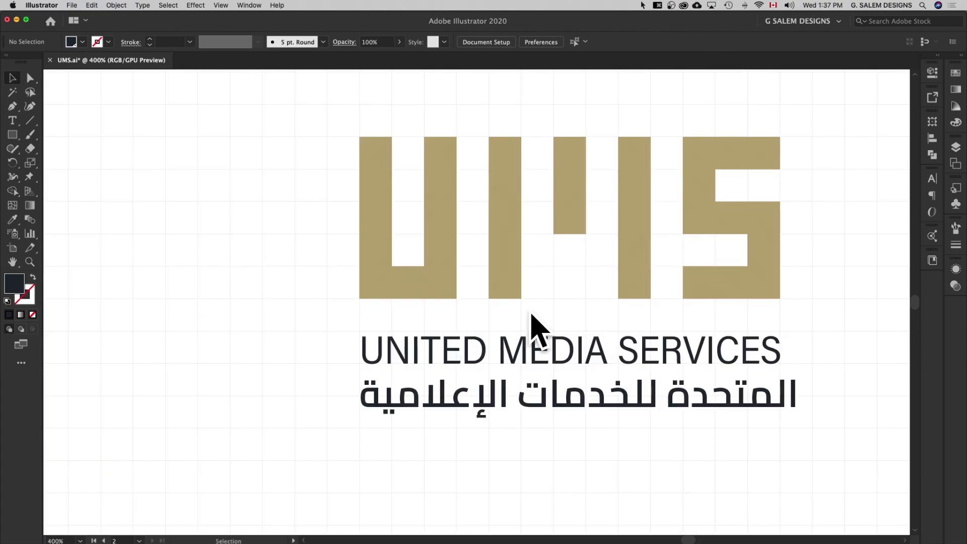
pyautogui.click(663, 345)
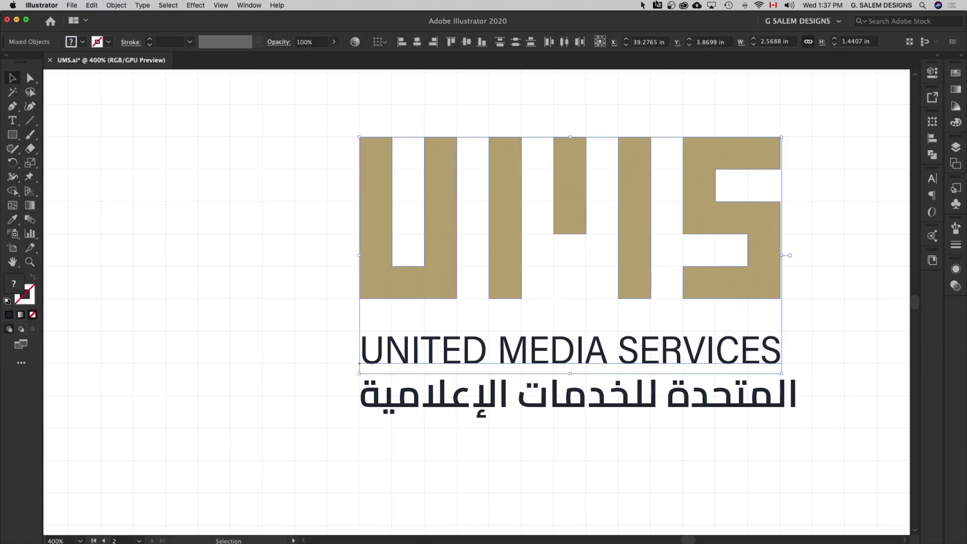
pyautogui.click(417, 41)
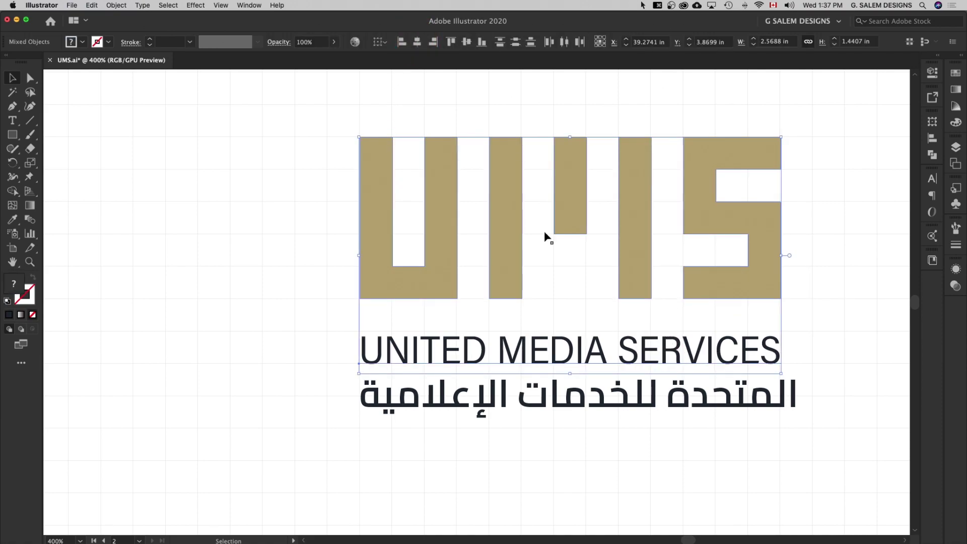
pyautogui.click(838, 346)
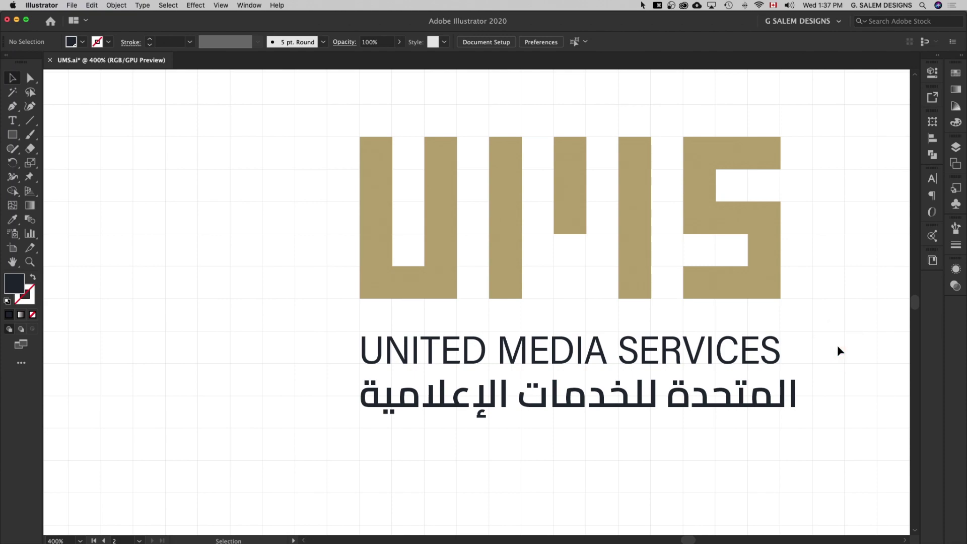
# Step: Scale the Arabic line down to 16.1941 pt to match the English width
pyautogui.click(766, 408)
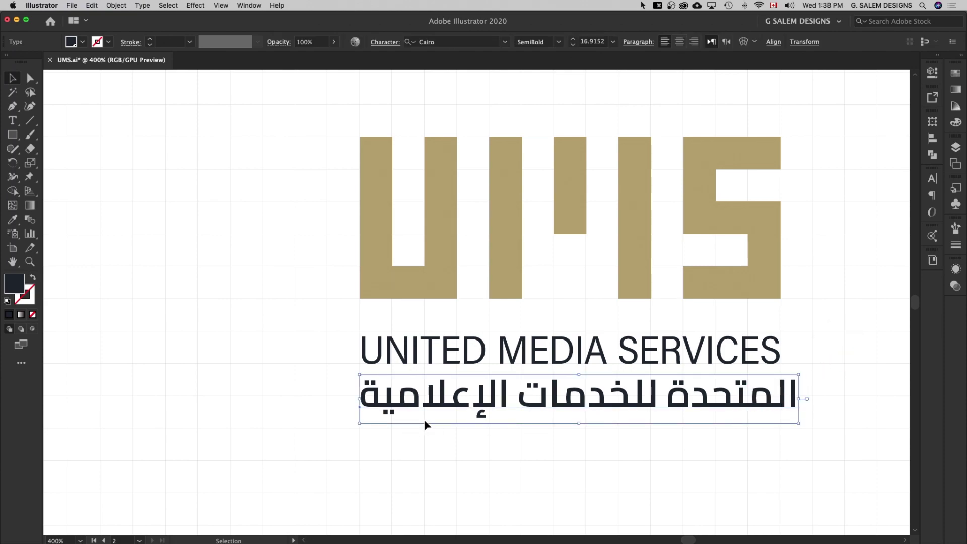
pyautogui.keyDown('alt'); pyautogui.scroll(2, 425, 419); pyautogui.keyUp('alt')
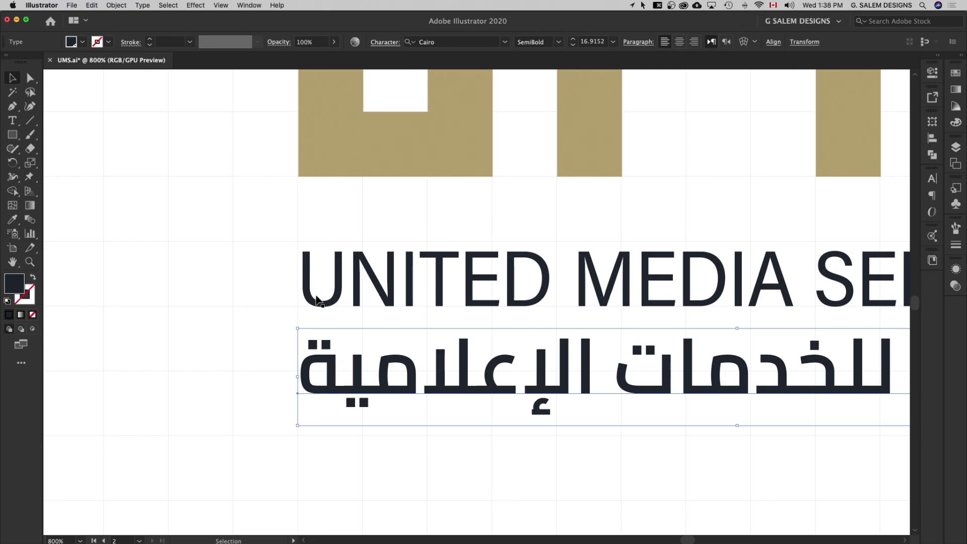
pyautogui.hscroll(5, 831, 425)
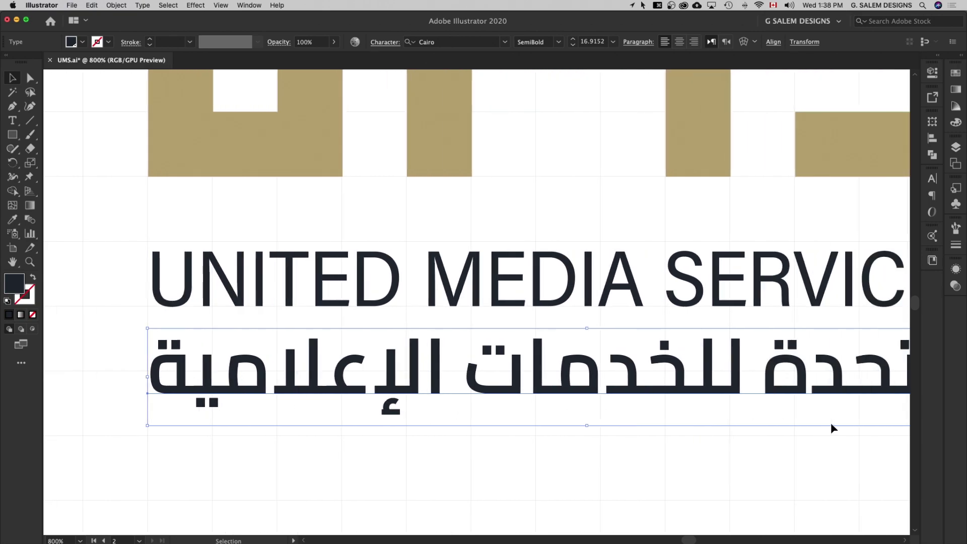
pyautogui.hscroll(4, 832, 426)
pyautogui.hscroll(4, 832, 426)
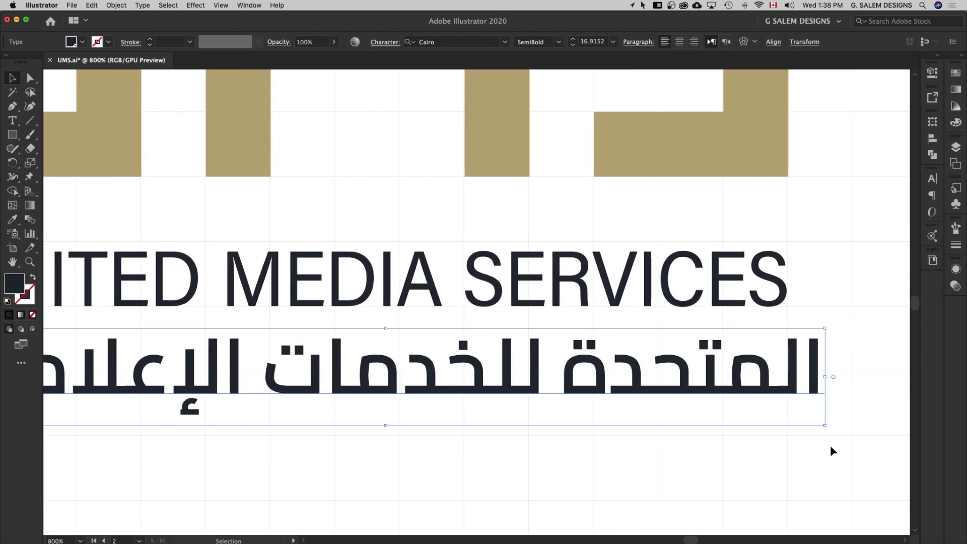
pyautogui.moveTo(824, 427); pyautogui.dragTo(810, 421)
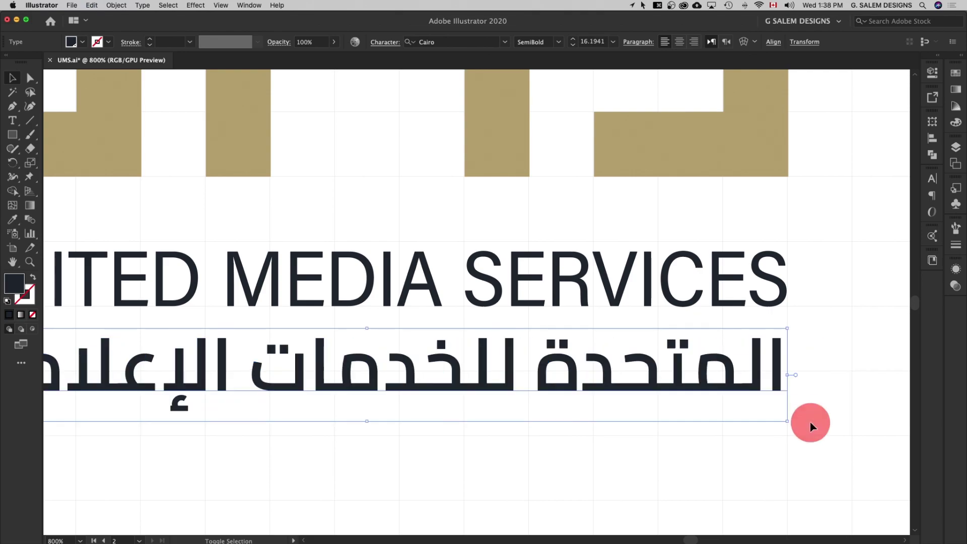
pyautogui.click(831, 471)
# Step: Zoom out, hide the canvas grid, and fit every artboard in the window
pyautogui.hotkey('ctrl', '-')
pyautogui.hotkey('ctrl', '-')
pyautogui.hotkey('ctrl', '-')
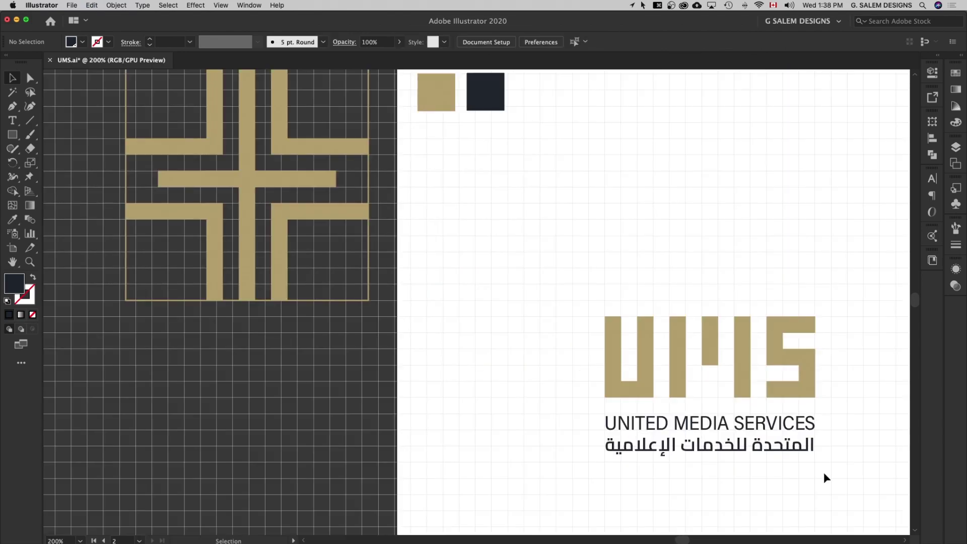
pyautogui.scroll(-3, 700, 456)
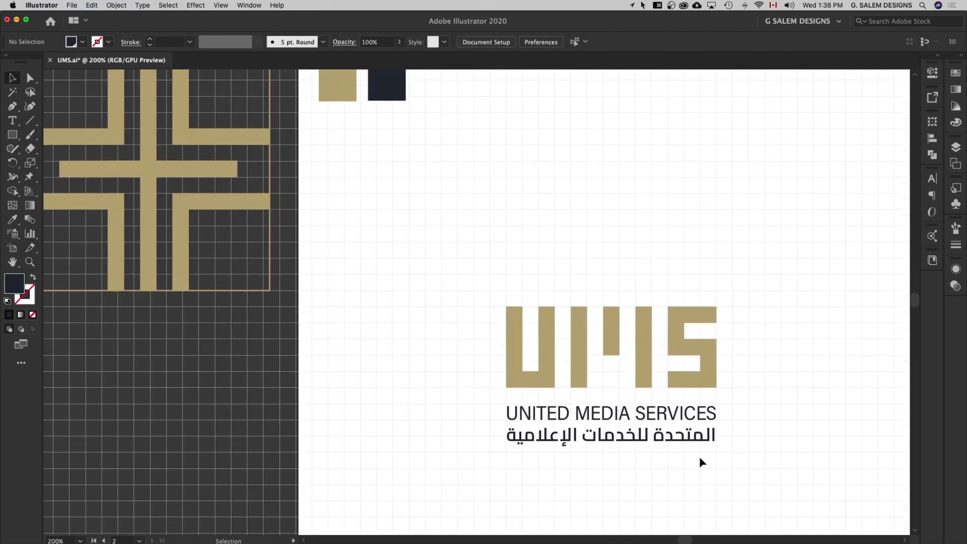
pyautogui.hotkey('ctrl', "'")
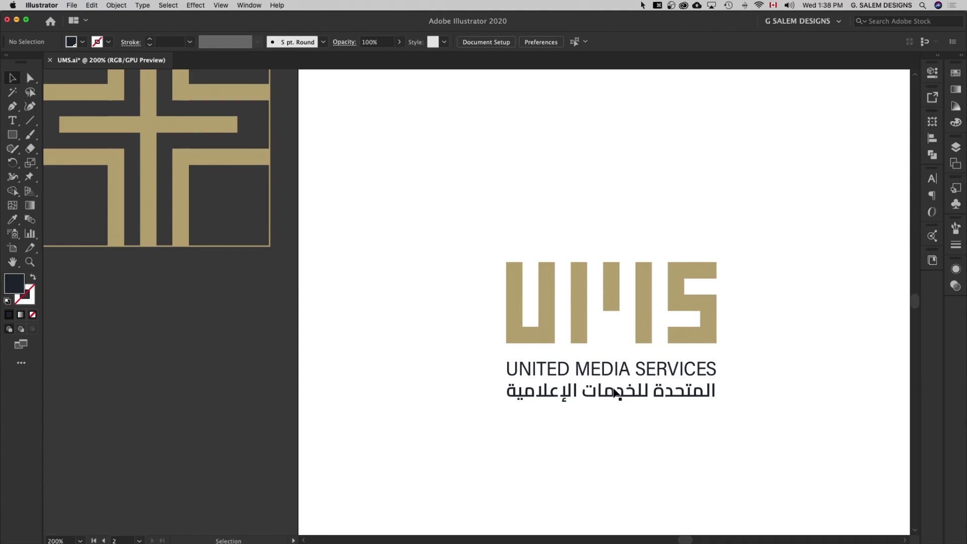
pyautogui.hscroll(3, 605, 423)
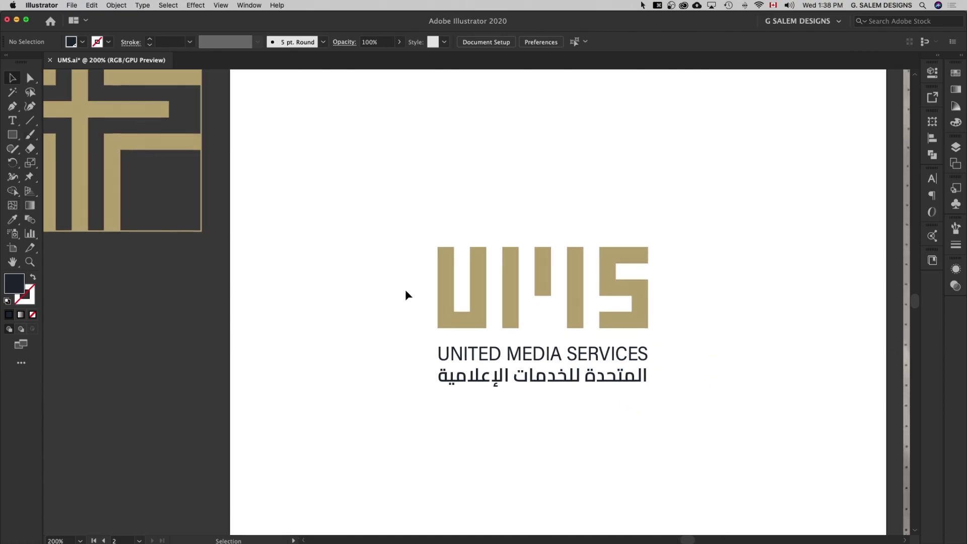
pyautogui.scroll(-3, 405, 289)
pyautogui.hscroll(3, 406, 297)
pyautogui.hotkey('ctrl', 'alt', '0')
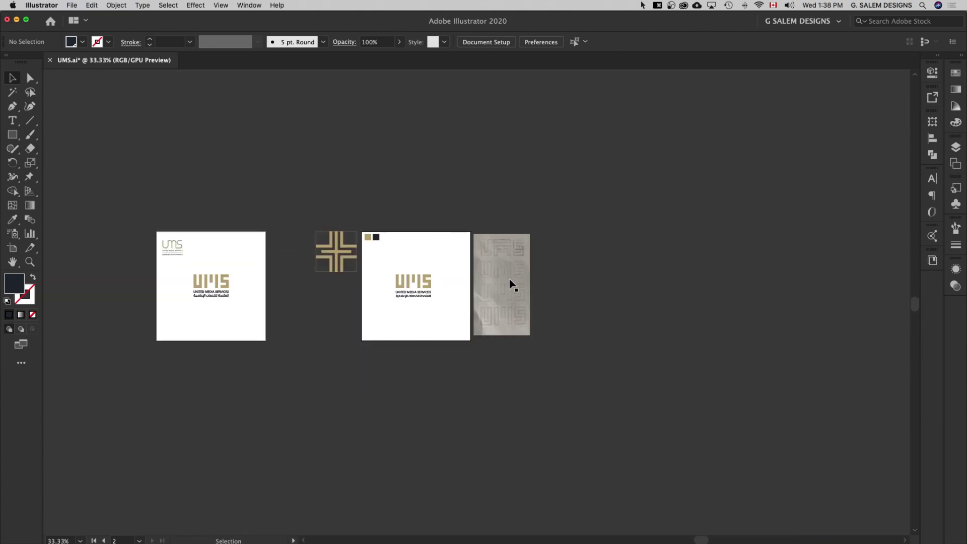
# Step: Remove the sketch photo and drag a blank replacement artboard beside the logo artboard
pyautogui.click(503, 287)
pyautogui.press('BackSpace')
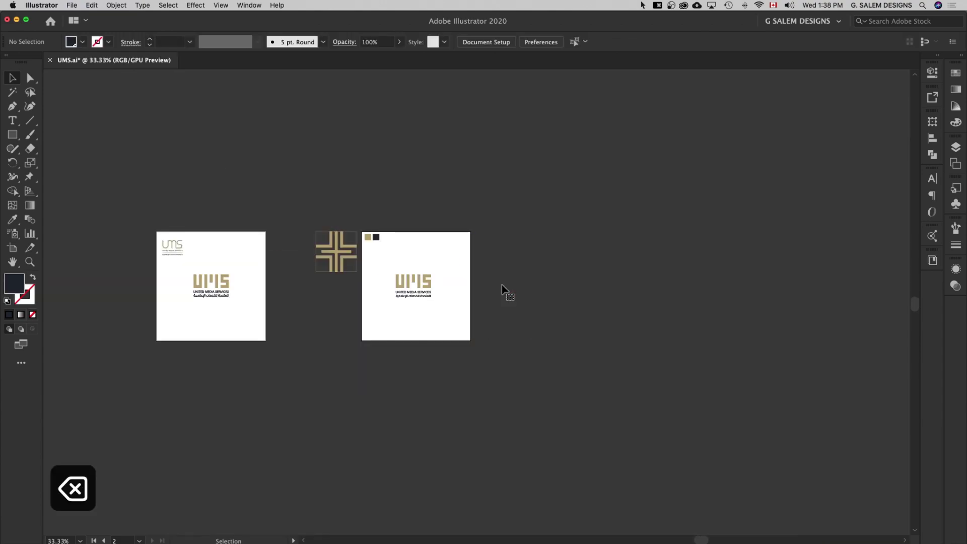
pyautogui.click(13, 249)
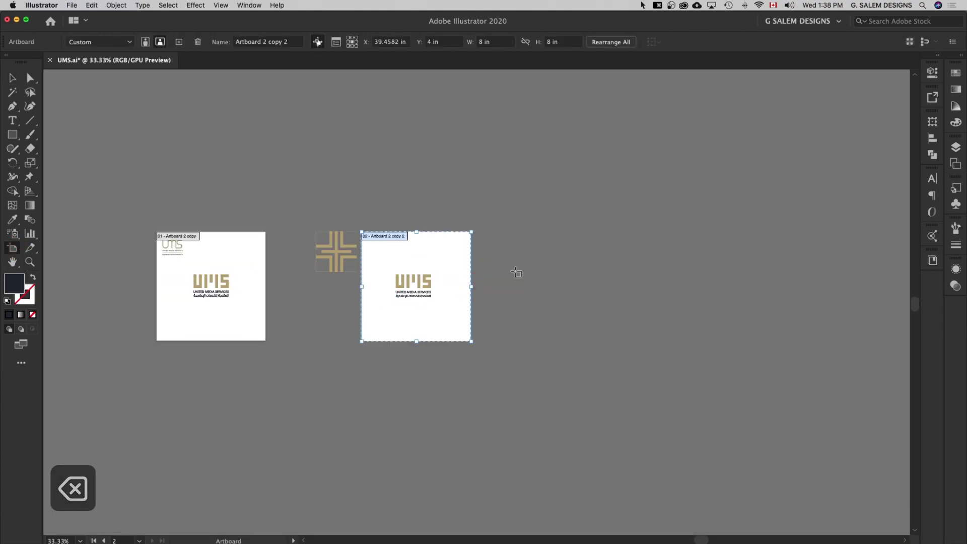
pyautogui.moveTo(479, 231); pyautogui.dragTo(583, 343)
pyautogui.press('Escape')
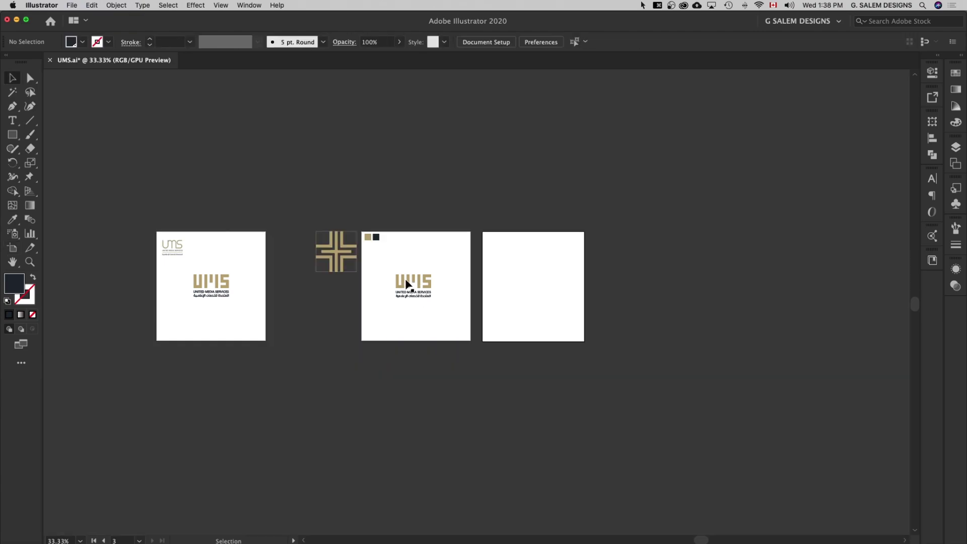
pyautogui.scroll(5, 406, 282)
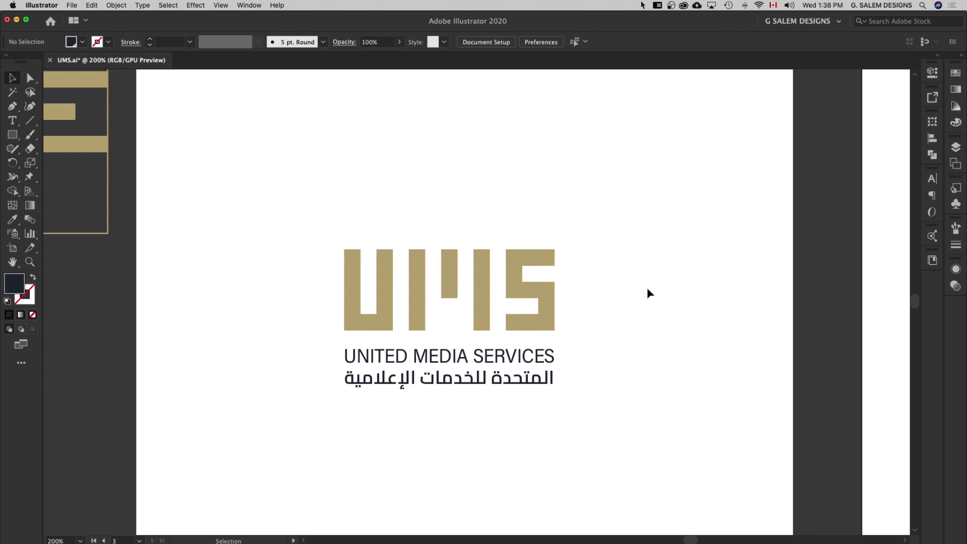
pyautogui.click(479, 271)
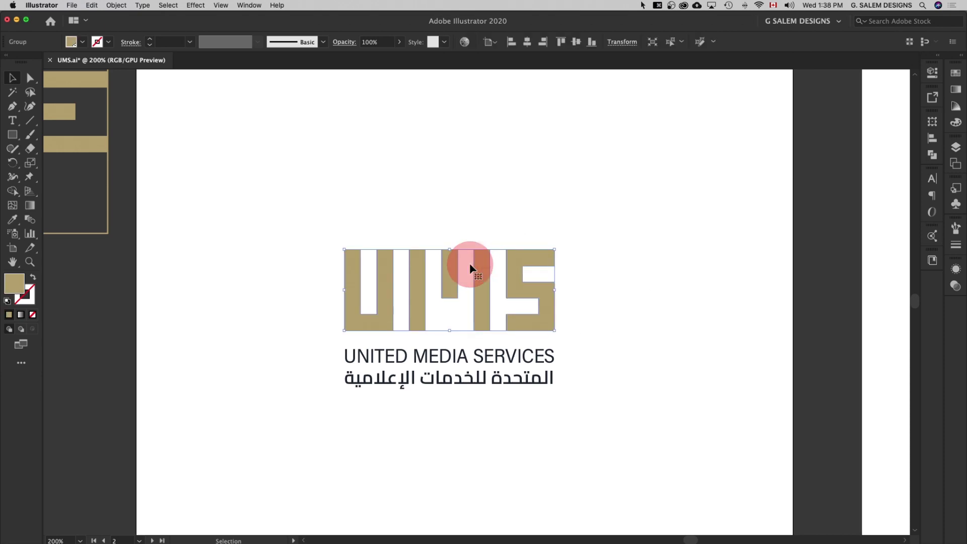
# Step: Ungroup the UMS mark and select its middle M piece
pyautogui.click(503, 201)
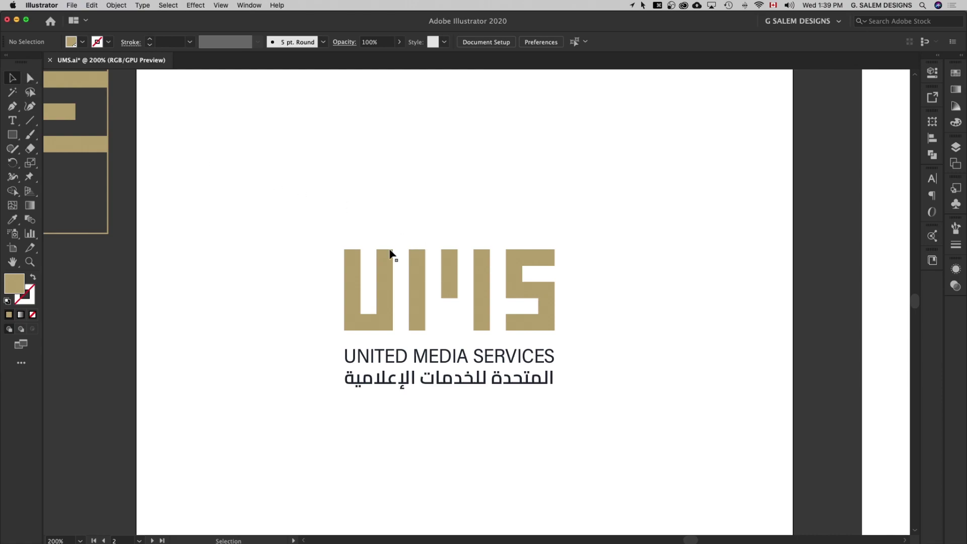
pyautogui.moveTo(323, 223); pyautogui.dragTo(585, 293)
pyautogui.rightClick(540, 291)
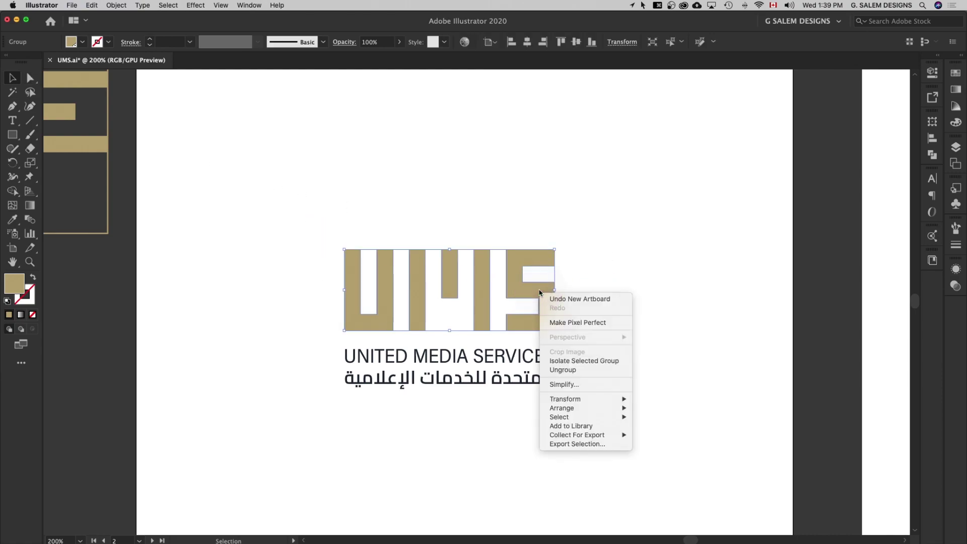
pyautogui.click(567, 370)
pyautogui.click(622, 234)
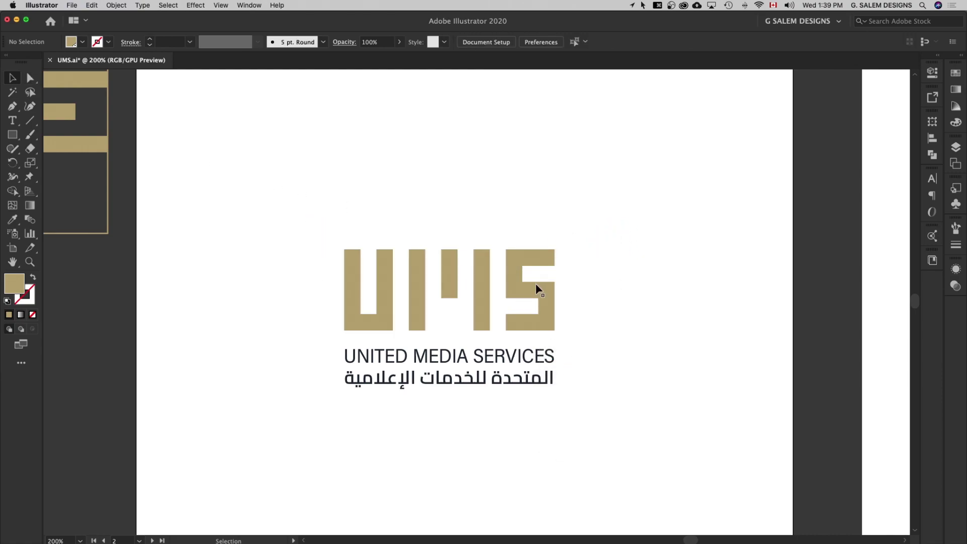
pyautogui.moveTo(496, 211); pyautogui.dragTo(413, 300)
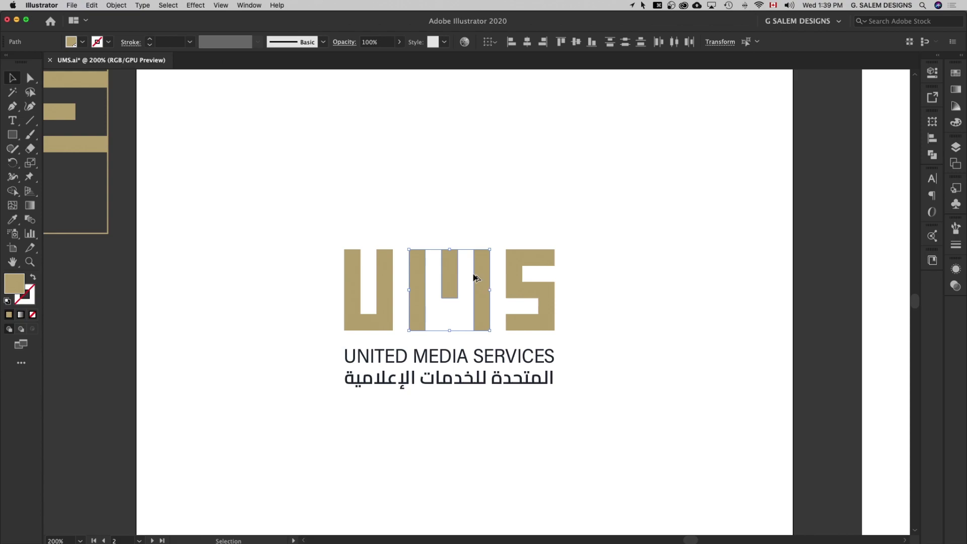
# Step: Copy the M piece onto the second artboard and position it there
pyautogui.moveTo(478, 282); pyautogui.dragTo(737, 331)
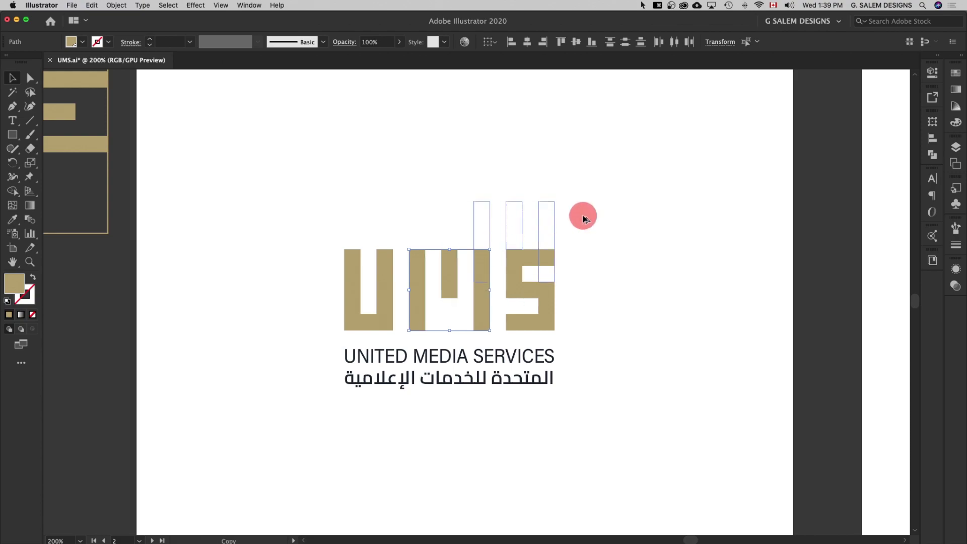
pyautogui.hscroll(5, 714, 398)
pyautogui.hscroll(5, 700, 393)
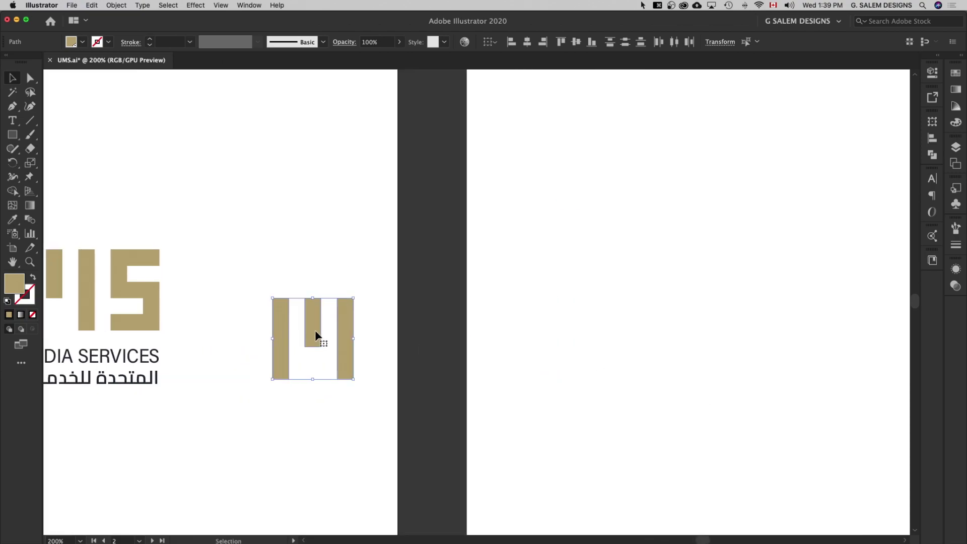
pyautogui.moveTo(316, 330); pyautogui.dragTo(731, 327)
pyautogui.click(748, 348)
pyautogui.hscroll(5, 743, 346)
pyautogui.hscroll(5, 742, 347)
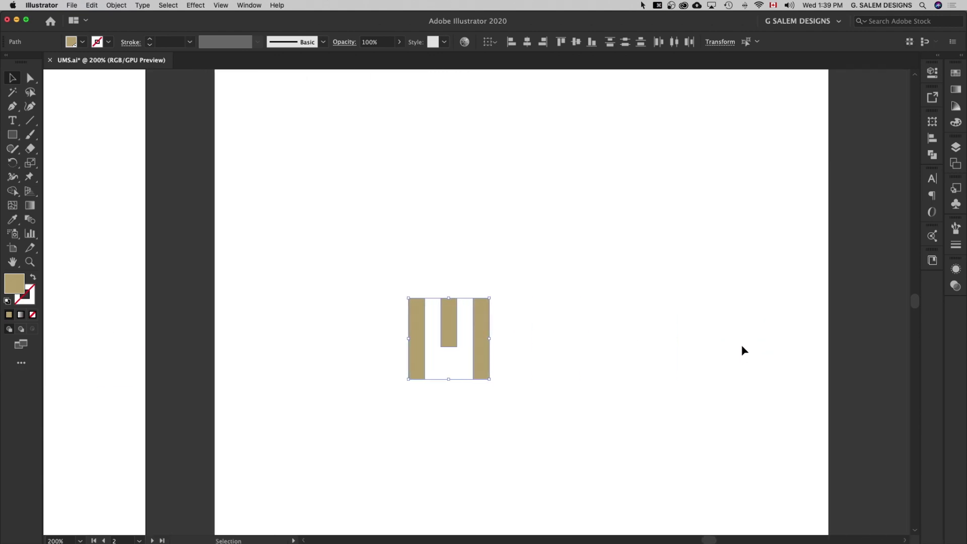
pyautogui.moveTo(409, 349); pyautogui.dragTo(516, 362)
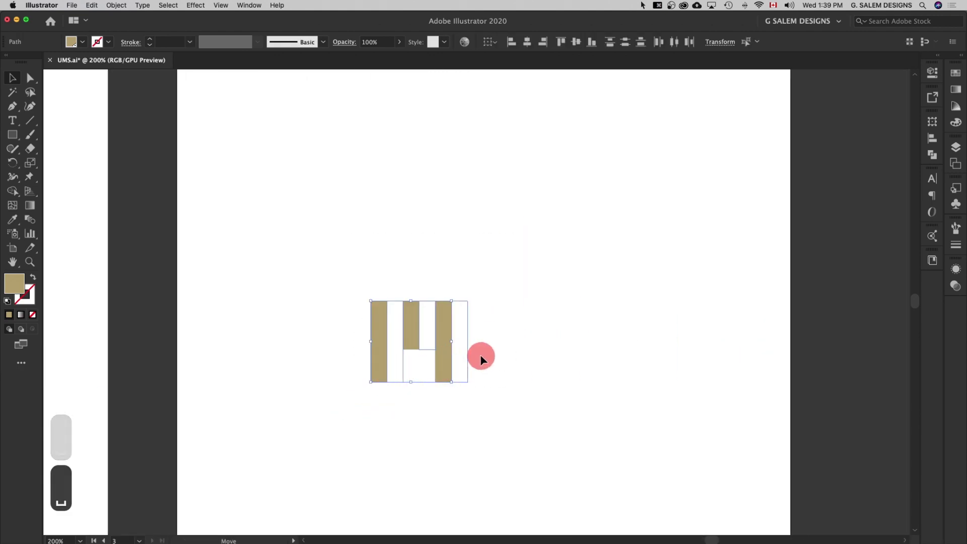
pyautogui.click(591, 360)
# Step: Duplicate the M shape to its right and rotate the copy 90° into an E shape
pyautogui.moveTo(547, 263); pyautogui.dragTo(445, 371)
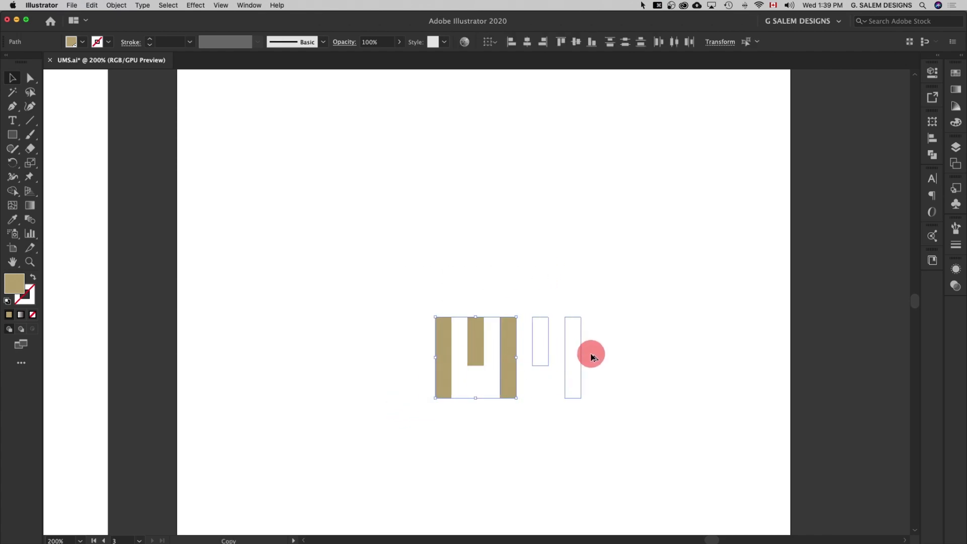
pyautogui.moveTo(510, 360); pyautogui.dragTo(610, 355)
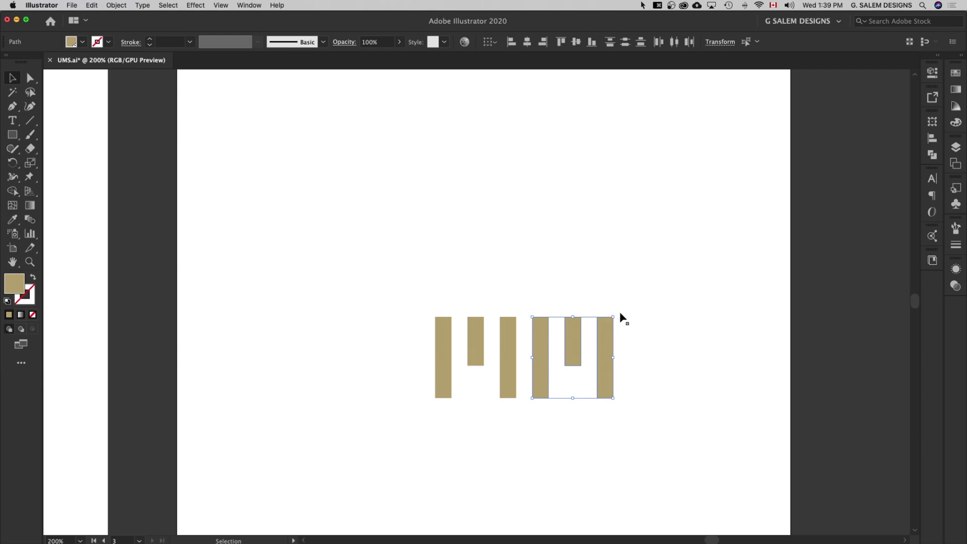
pyautogui.moveTo(617, 313); pyautogui.dragTo(543, 292)
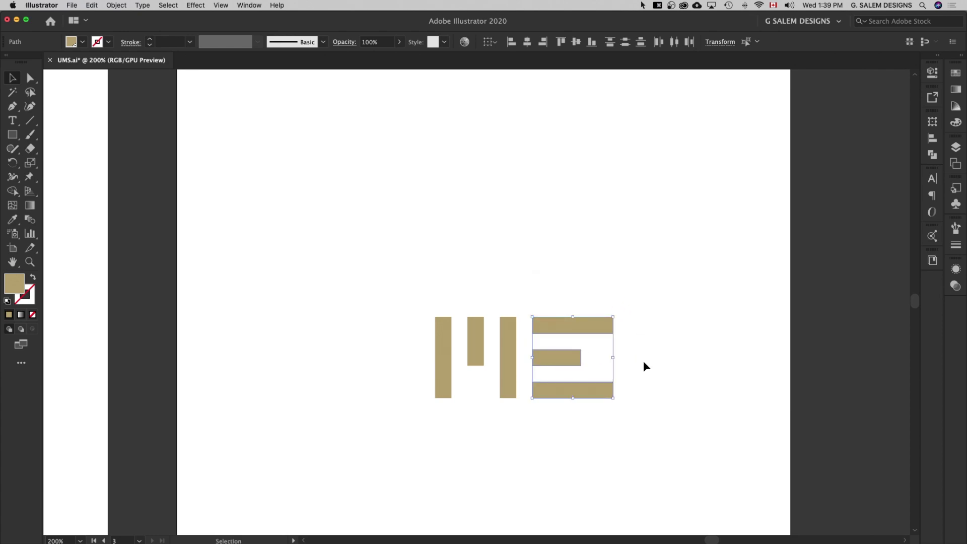
pyautogui.keyDown('alt'); pyautogui.scroll(4, 521, 336); pyautogui.keyUp('alt')
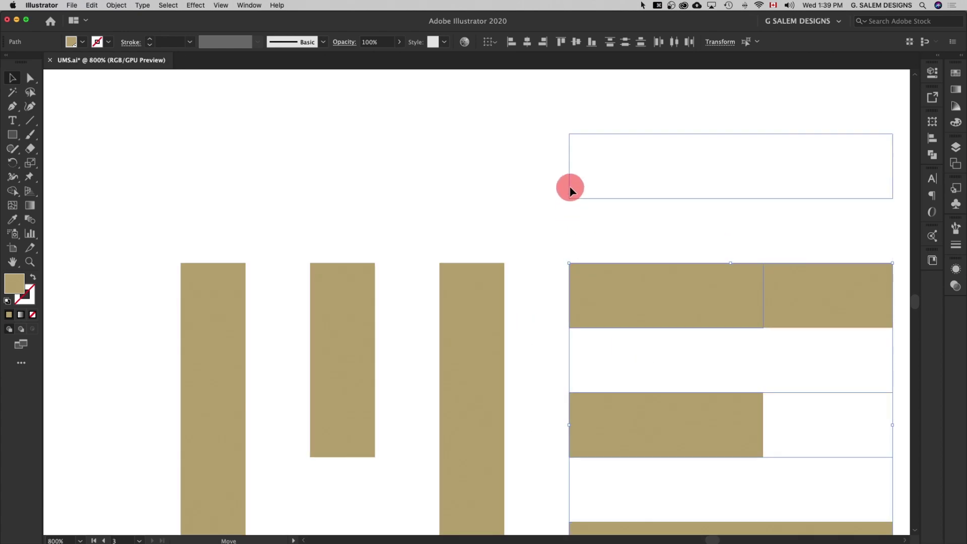
# Step: Switch to Outline view and move the horizontal bars up onto the right M bar
pyautogui.moveTo(571, 314); pyautogui.dragTo(572, 184)
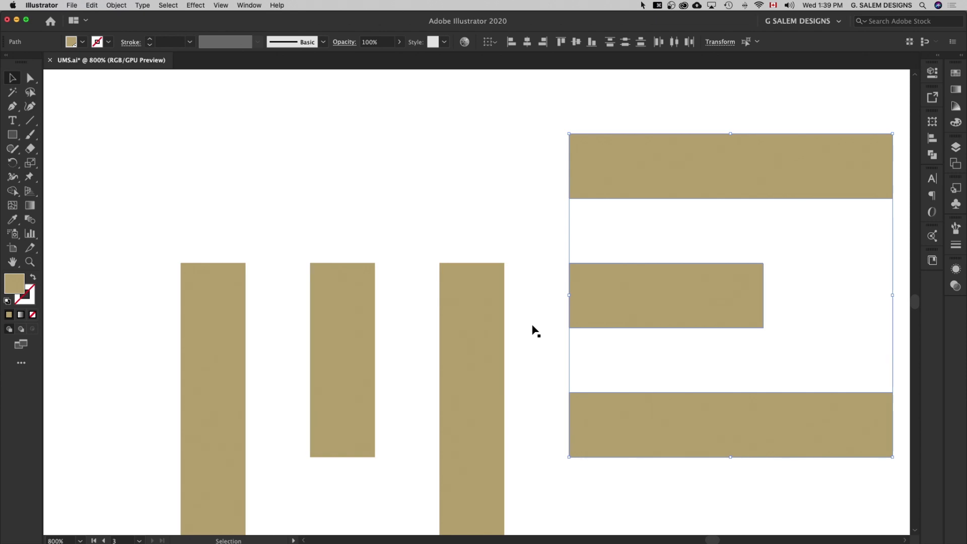
pyautogui.press('super+y')
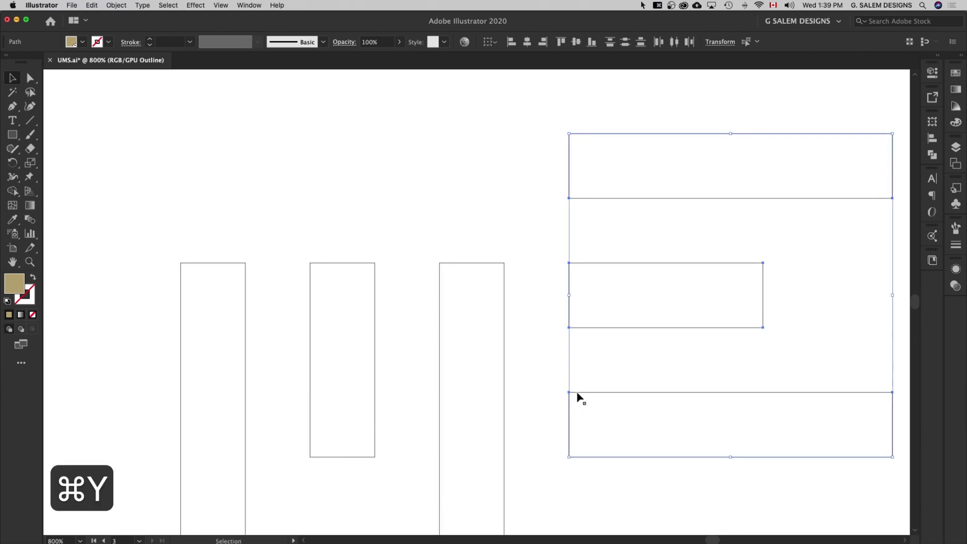
pyautogui.moveTo(570, 383); pyautogui.dragTo(469, 240)
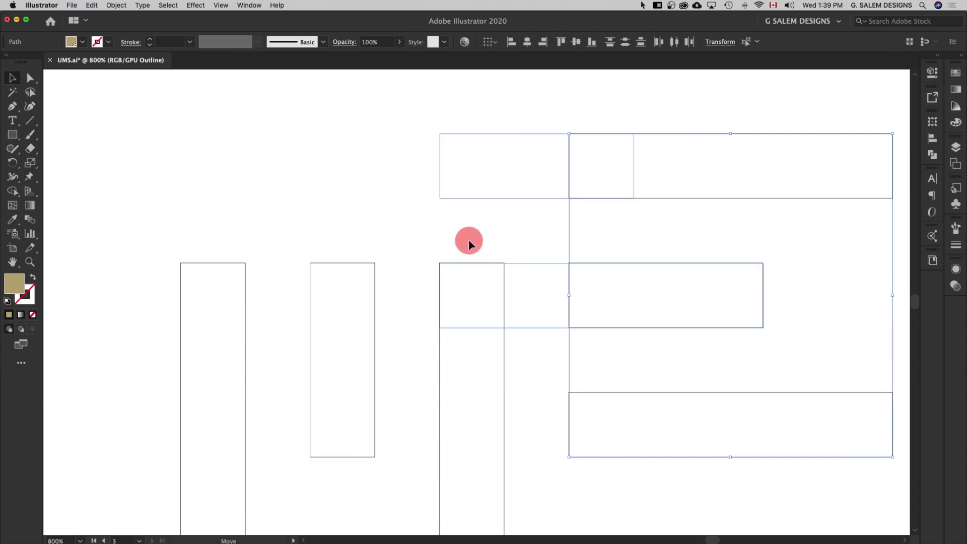
pyautogui.scroll(4, 443, 270)
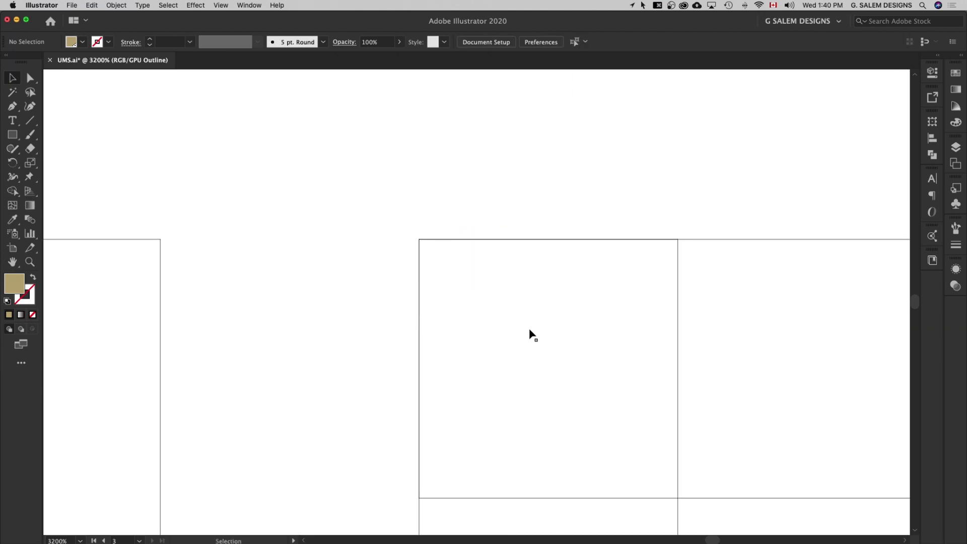
pyautogui.scroll(-3, 530, 329)
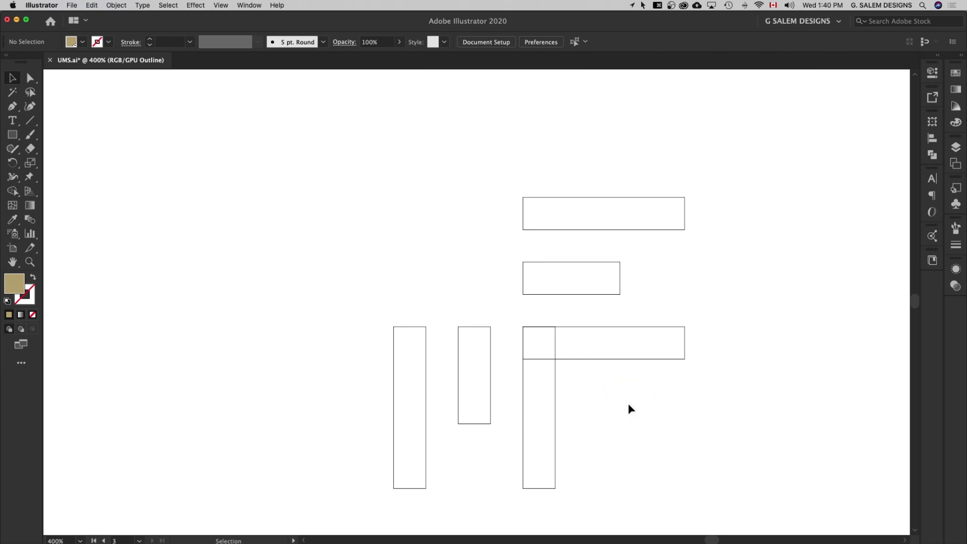
# Step: Make a vertically reflected copy of the three horizontal bars and nudge it left
pyautogui.moveTo(721, 138); pyautogui.dragTo(583, 376)
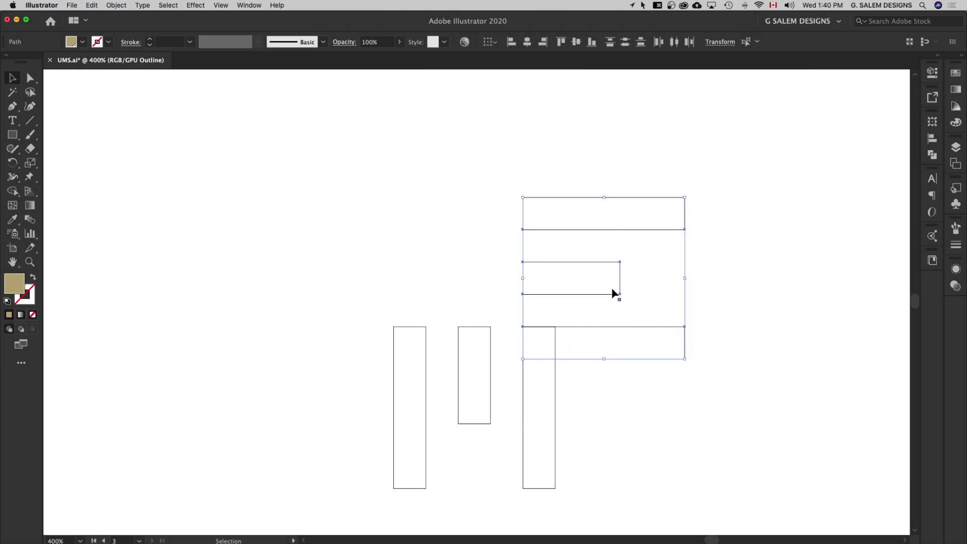
pyautogui.rightClick(592, 298)
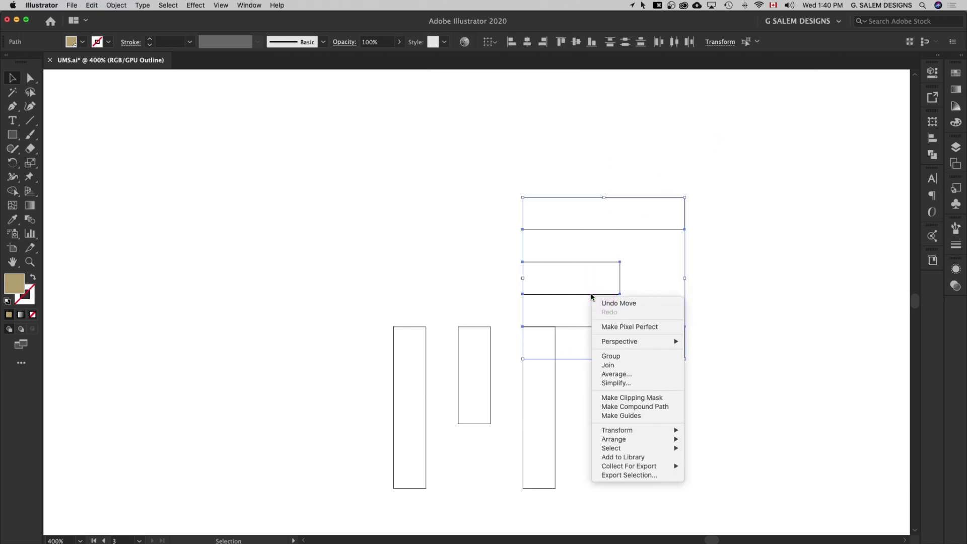
pyautogui.moveTo(618, 431)
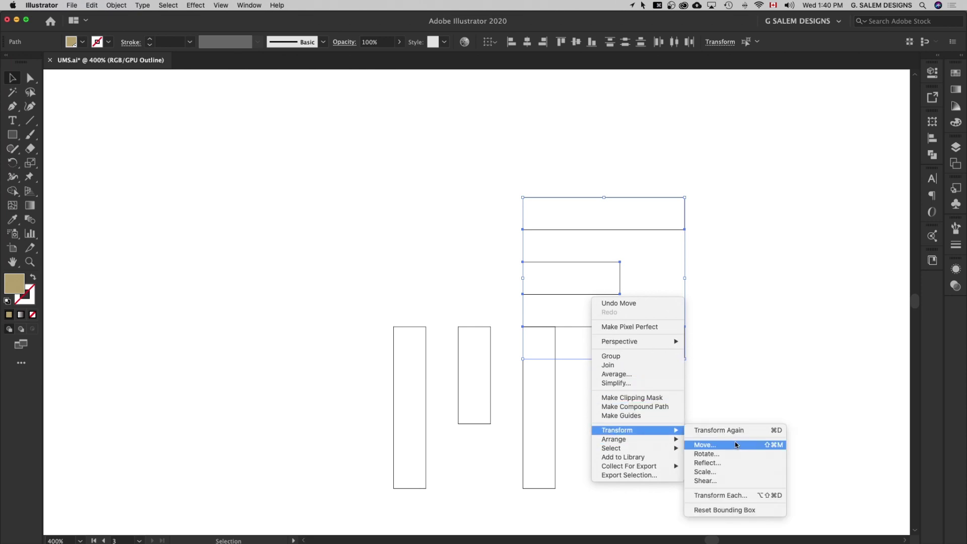
pyautogui.click(712, 463)
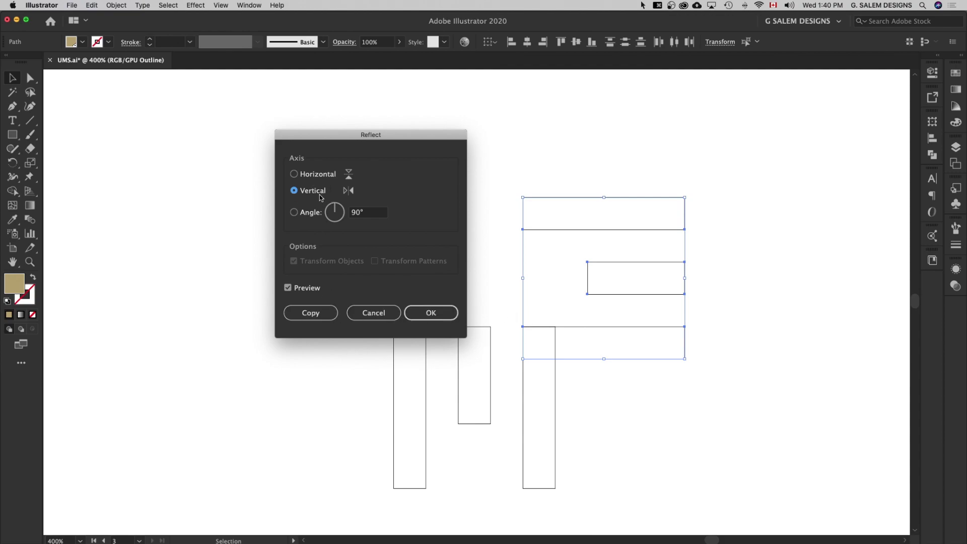
pyautogui.click(311, 313)
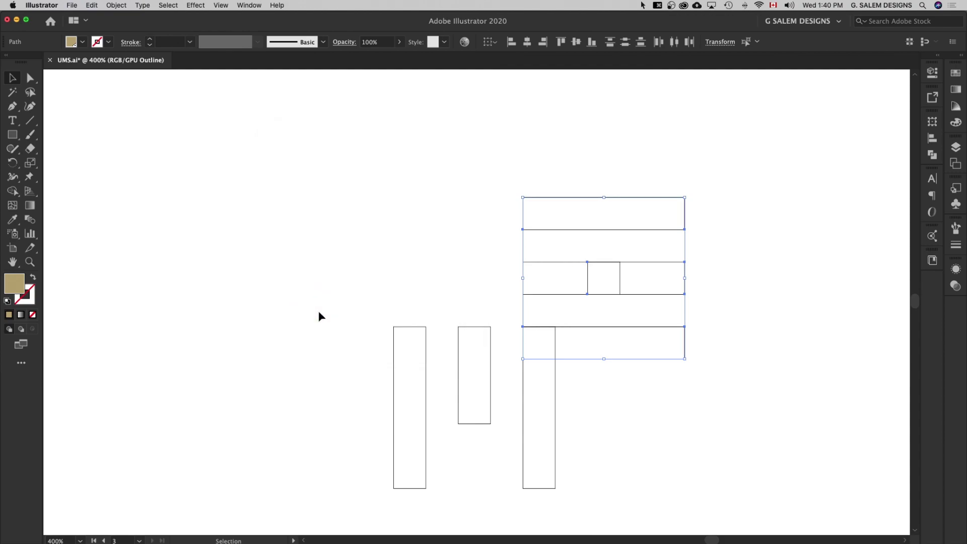
pyautogui.keyDown('shift'); pyautogui.click(563, 301); pyautogui.keyUp('shift')
pyautogui.press('Left')
pyautogui.press('Left')
pyautogui.press('Left')
pyautogui.press('Left')
pyautogui.press('Left')
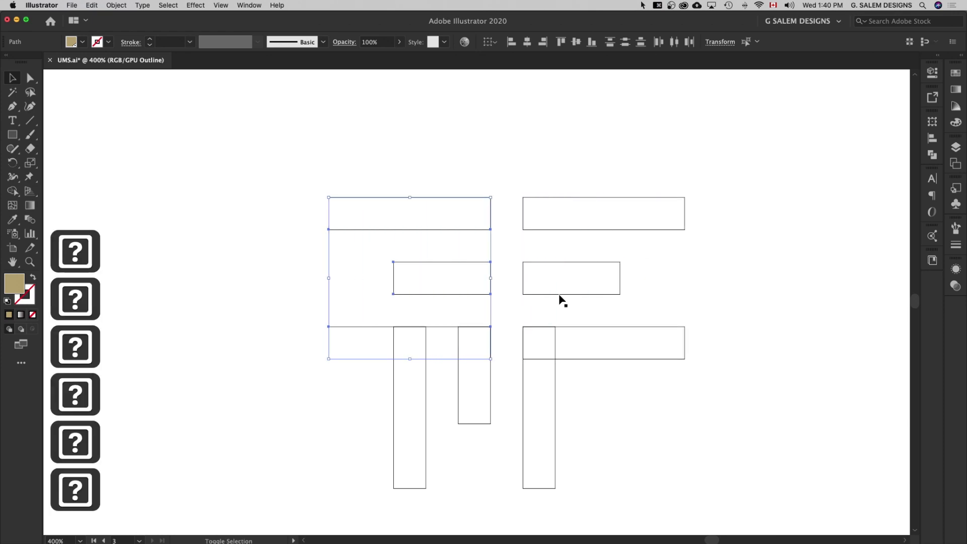
pyautogui.press('Left')
pyautogui.press('Left')
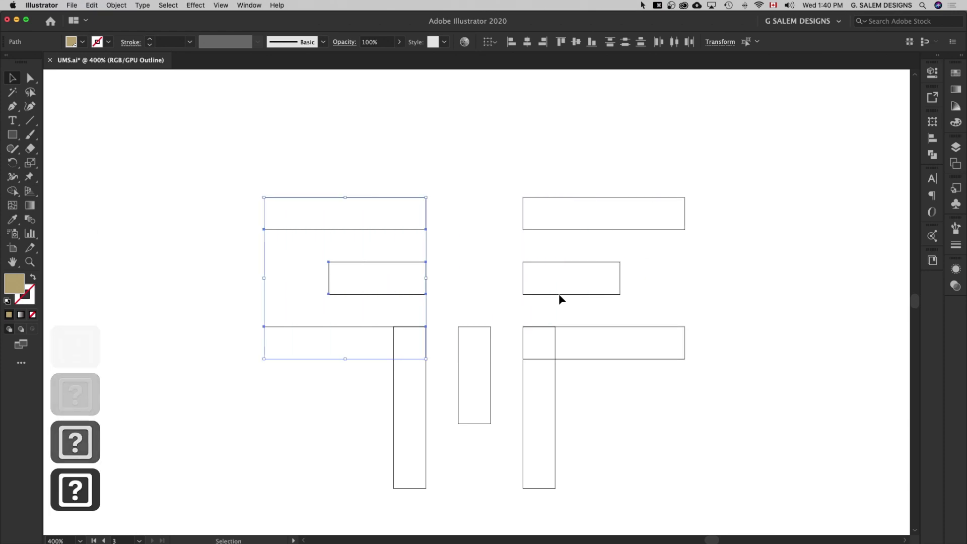
pyautogui.click(491, 426)
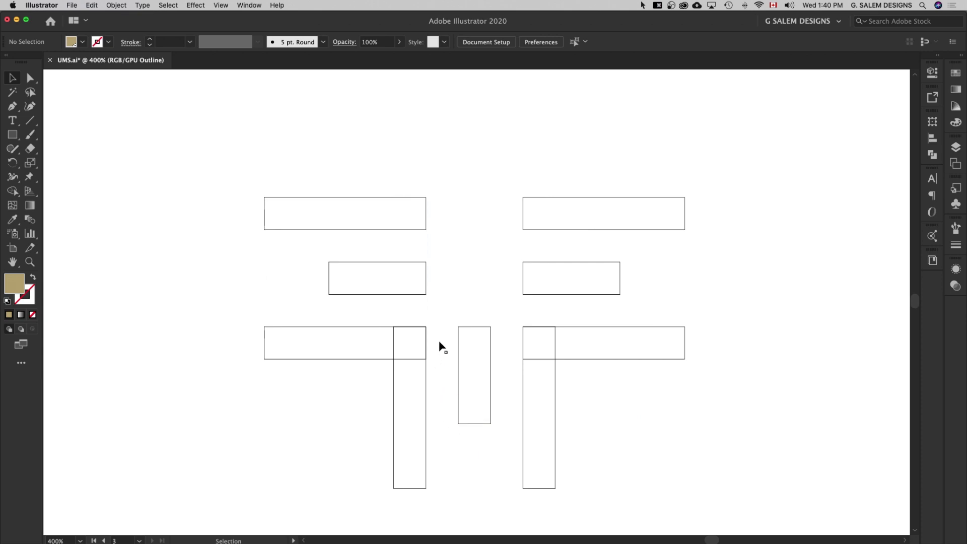
pyautogui.scroll(2, 436, 363)
pyautogui.scroll(-2, 434, 373)
pyautogui.scroll(-5, 438, 372)
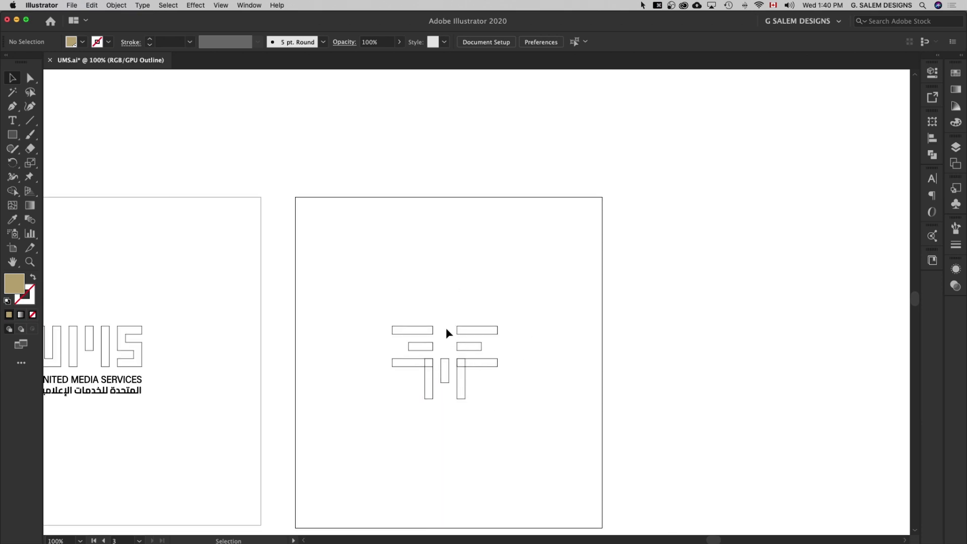
pyautogui.scroll(4, 436, 377)
# Step: Make a horizontally reflected copy of the three vertical M bars and nudge it up
pyautogui.moveTo(551, 385); pyautogui.dragTo(409, 422)
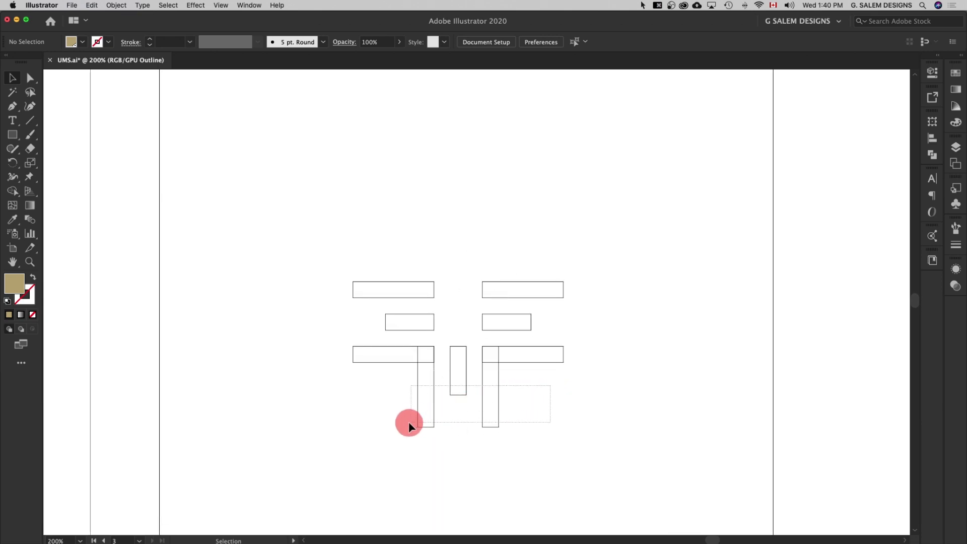
pyautogui.rightClick(466, 388)
pyautogui.moveTo(493, 490)
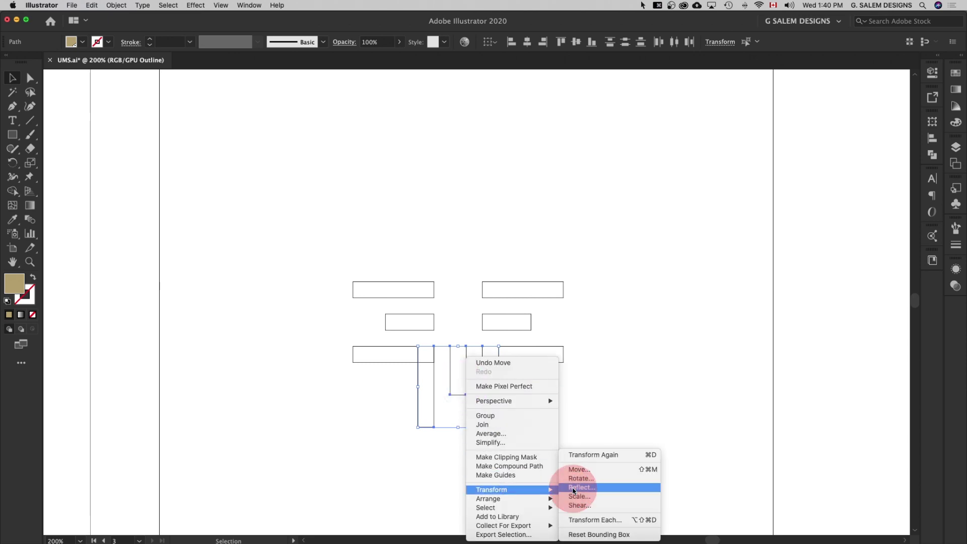
pyautogui.click(578, 488)
pyautogui.moveTo(383, 138); pyautogui.dragTo(740, 127)
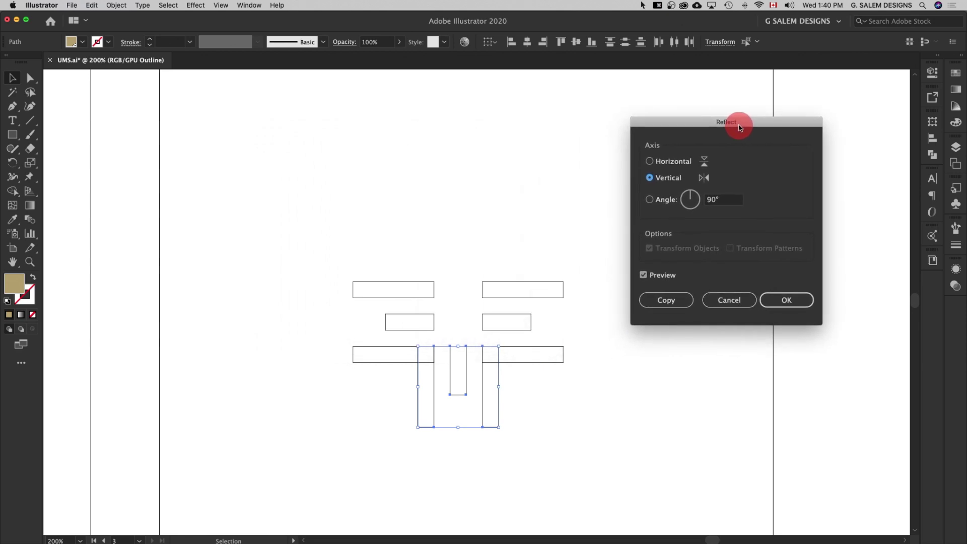
pyautogui.click(650, 162)
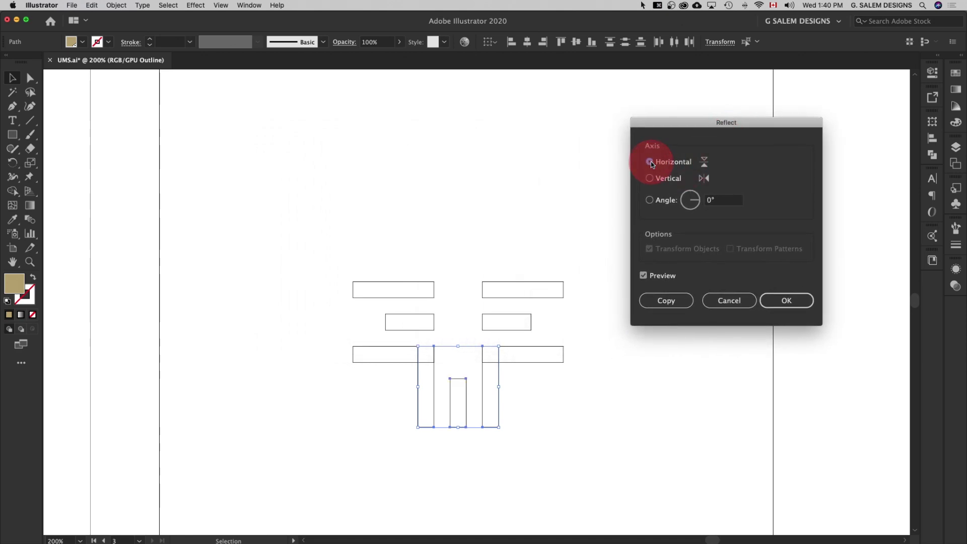
pyautogui.click(664, 301)
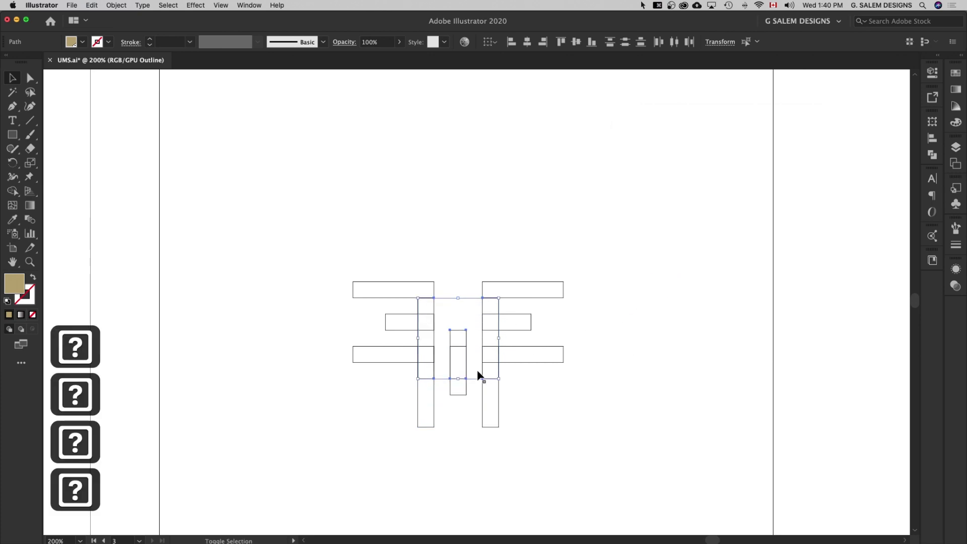
pyautogui.hotkey('alt', 'shift', 'Up')
pyautogui.hotkey('alt', 'shift', 'Up')
pyautogui.hotkey('alt', 'shift', 'Up')
pyautogui.hotkey('shift', 'Up')
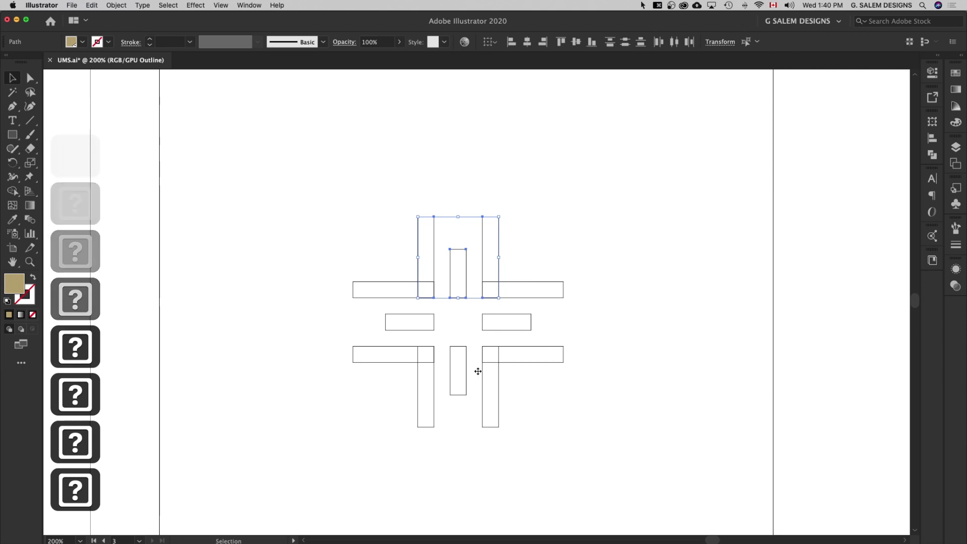
pyautogui.click(607, 388)
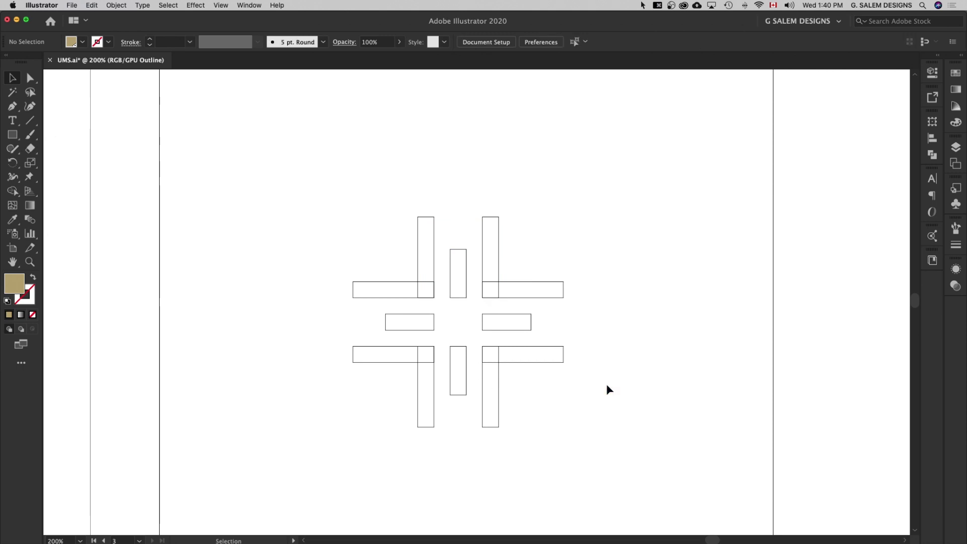
pyautogui.click(608, 389)
# Step: Return to Preview and stretch the middle and upper-middle bars to join their neighbours
pyautogui.press('super+y')
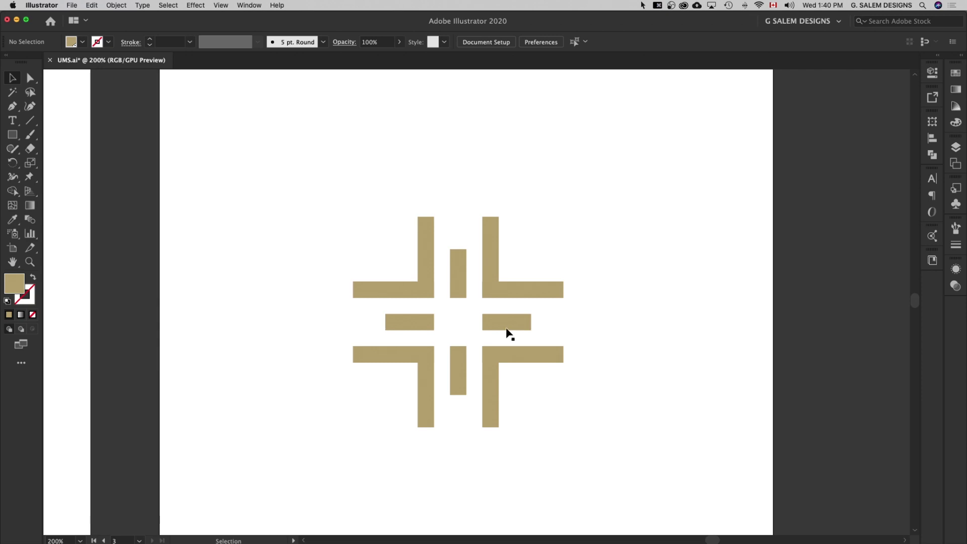
pyautogui.click(489, 322)
pyautogui.moveTo(482, 323); pyautogui.dragTo(423, 322)
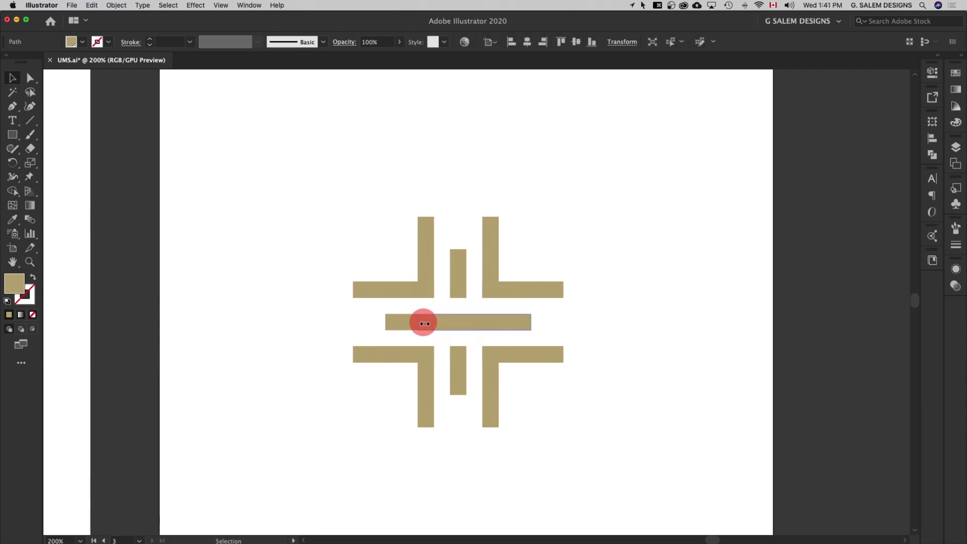
pyautogui.click(463, 290)
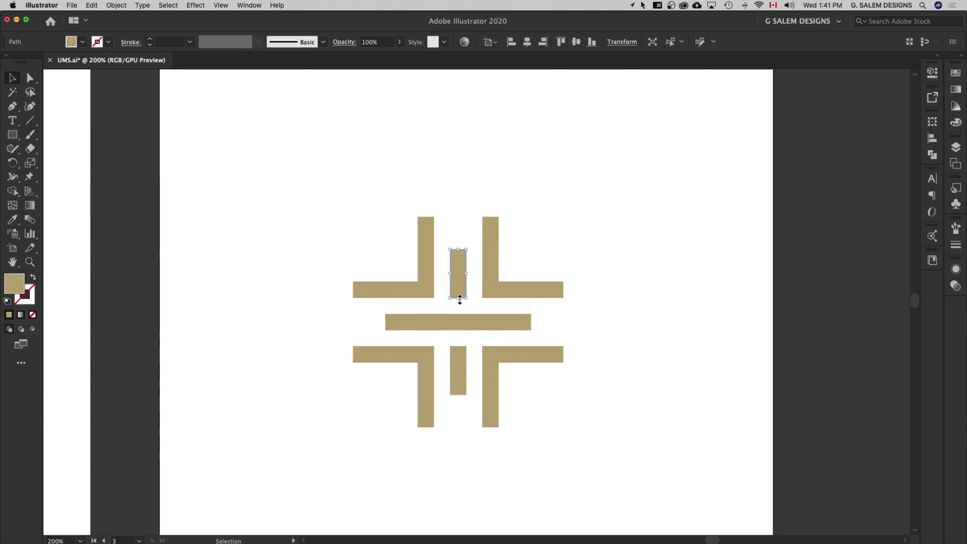
pyautogui.moveTo(459, 299); pyautogui.dragTo(458, 363)
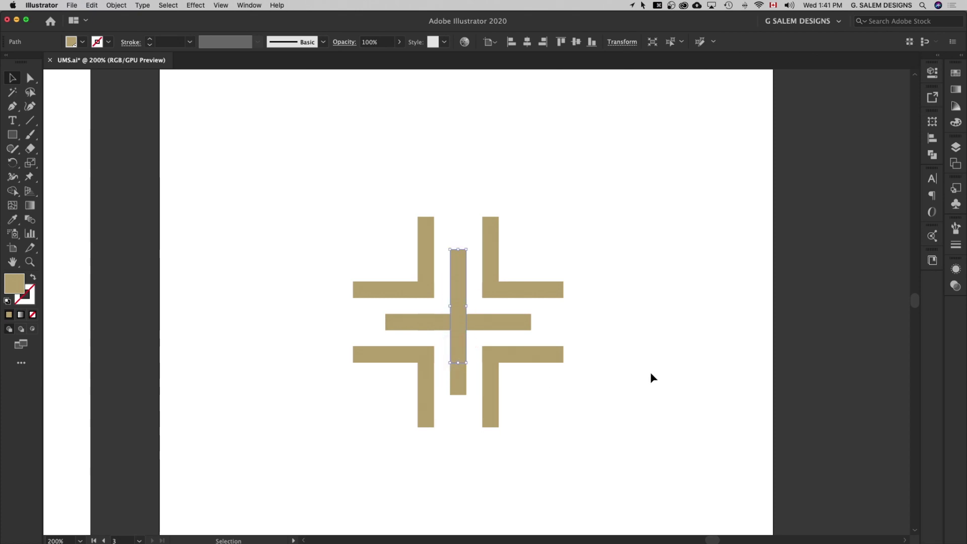
# Step: Draw a rectangle large enough to cover the whole cross design
pyautogui.click(612, 403)
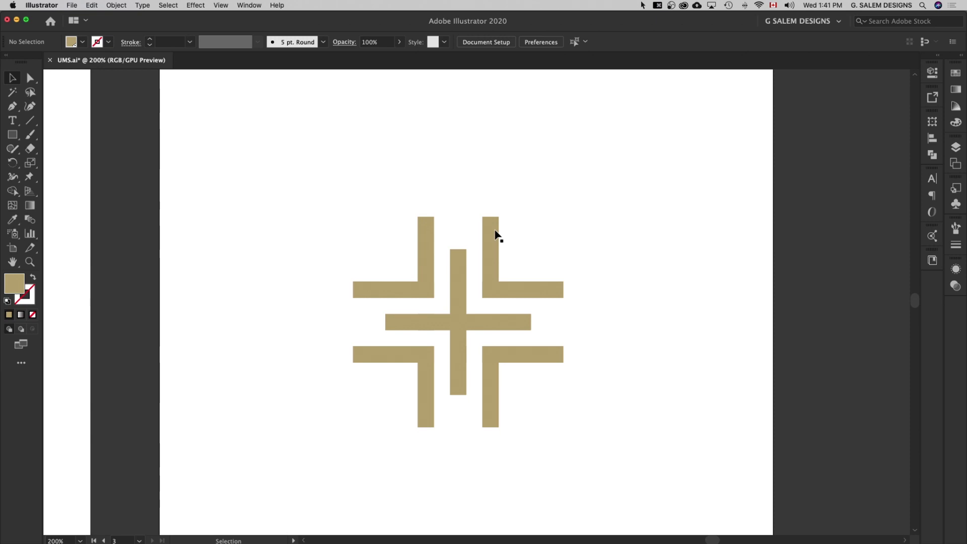
pyautogui.click(13, 134)
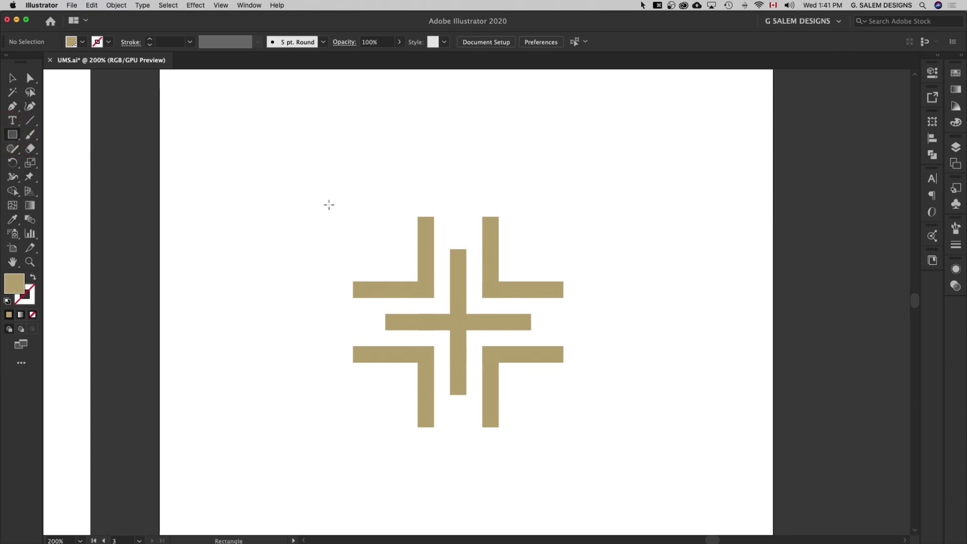
pyautogui.moveTo(321, 201); pyautogui.dragTo(563, 426)
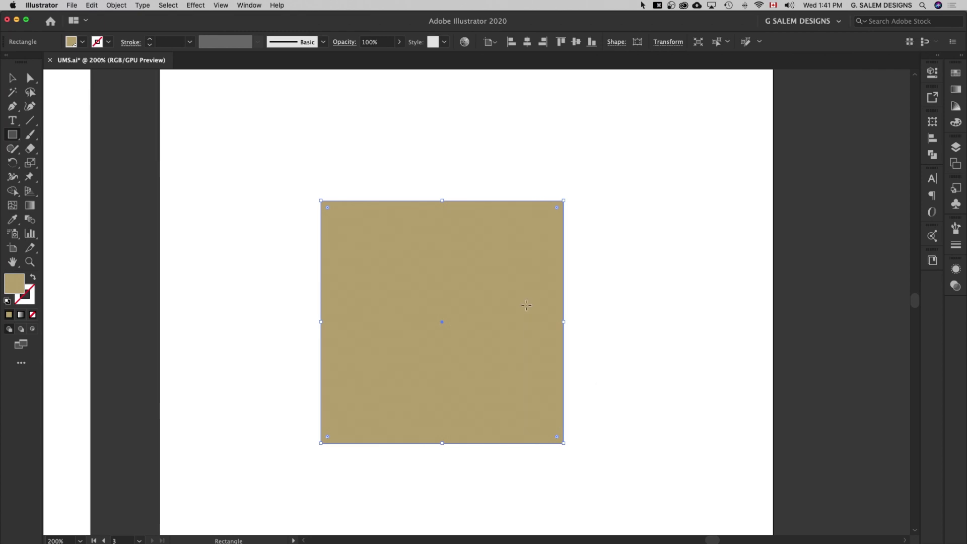
# Step: Swap the square to a gold stroke with no fill and centre it on the cross
pyautogui.hotkey('shift', 'x')
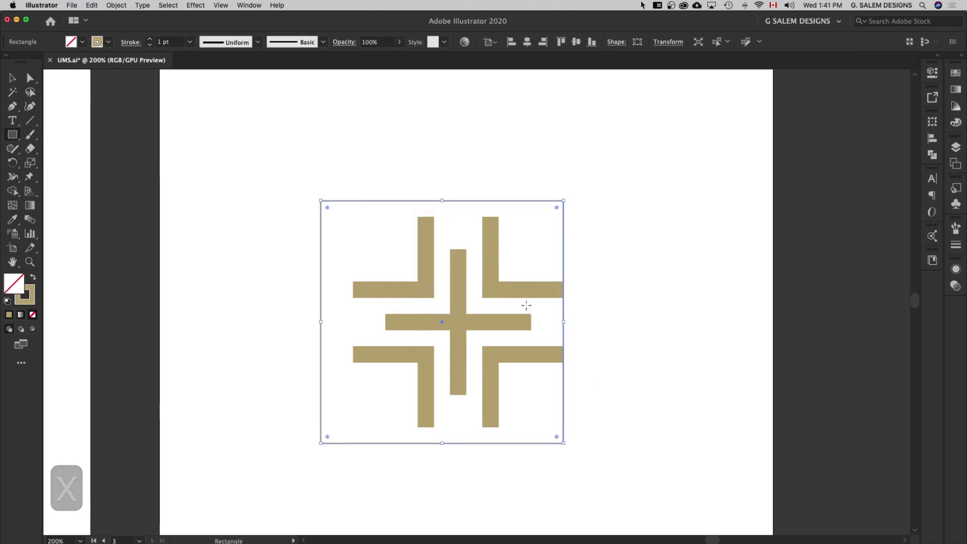
pyautogui.press('v')
pyautogui.click(579, 216)
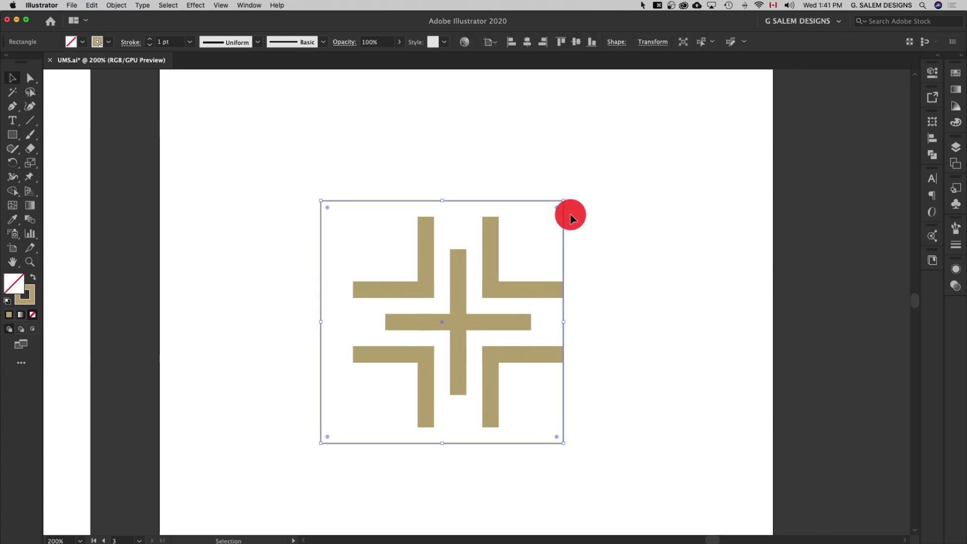
pyautogui.moveTo(565, 222)
pyautogui.mouseDown()
pyautogui.moveTo(580, 222)
pyautogui.moveTo(391, 405)
pyautogui.mouseUp()
pyautogui.click(536, 239)
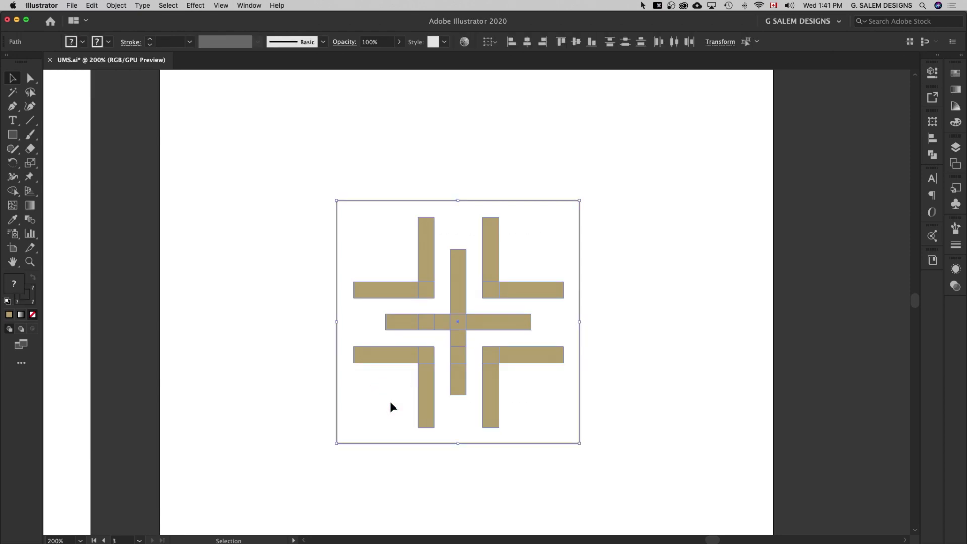
pyautogui.keyDown('shift'); pyautogui.click(580, 235); pyautogui.keyUp('shift')
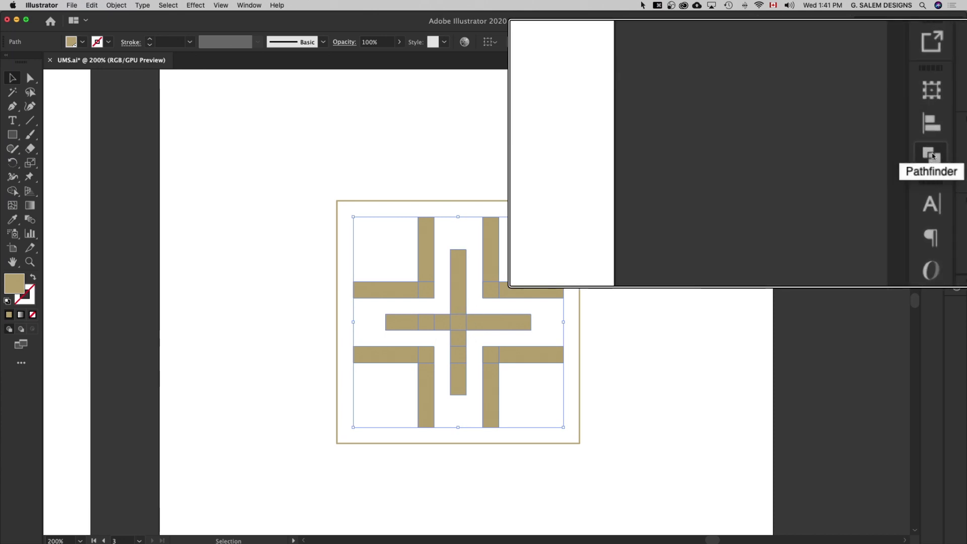
# Step: Unite the cross bars in Pathfinder, then horizontally centre them with the frame
pyautogui.click(933, 154)
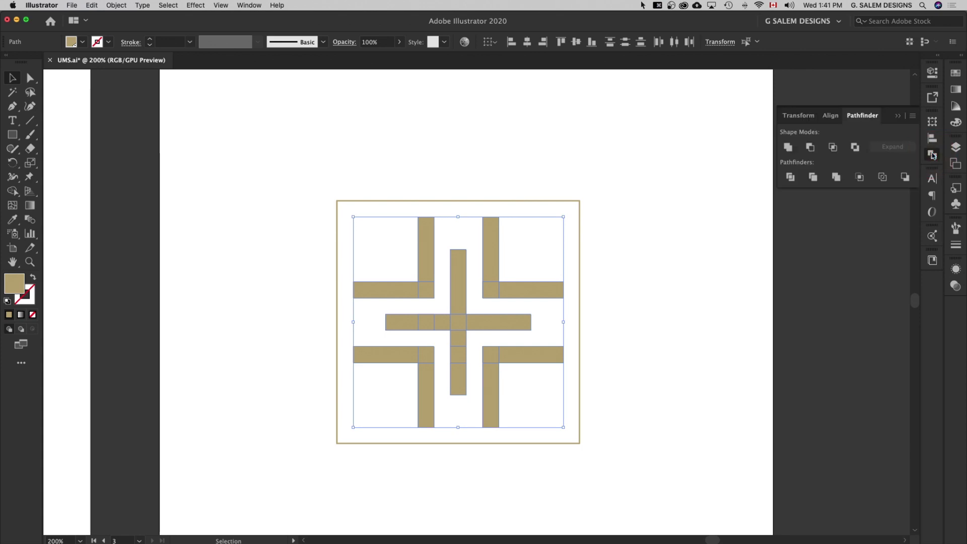
pyautogui.click(788, 146)
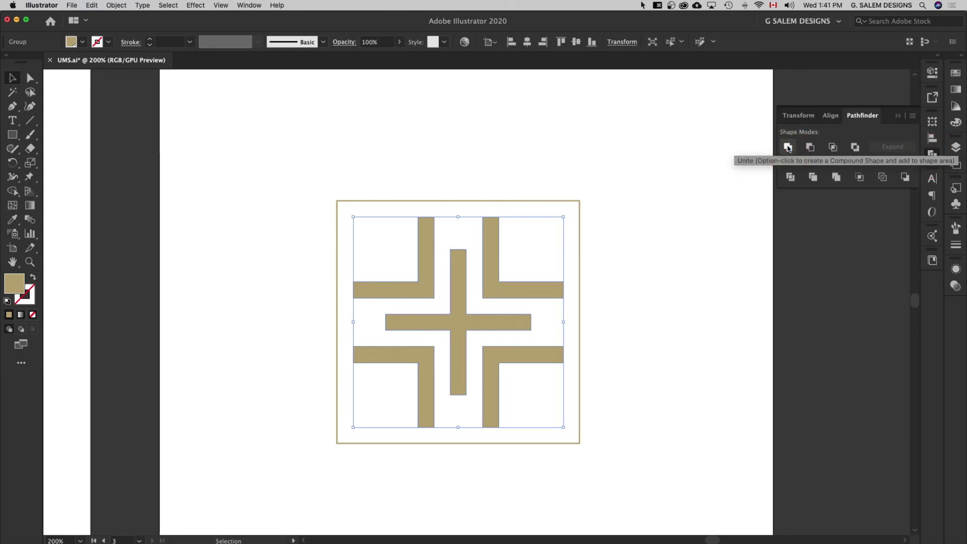
pyautogui.click(616, 262)
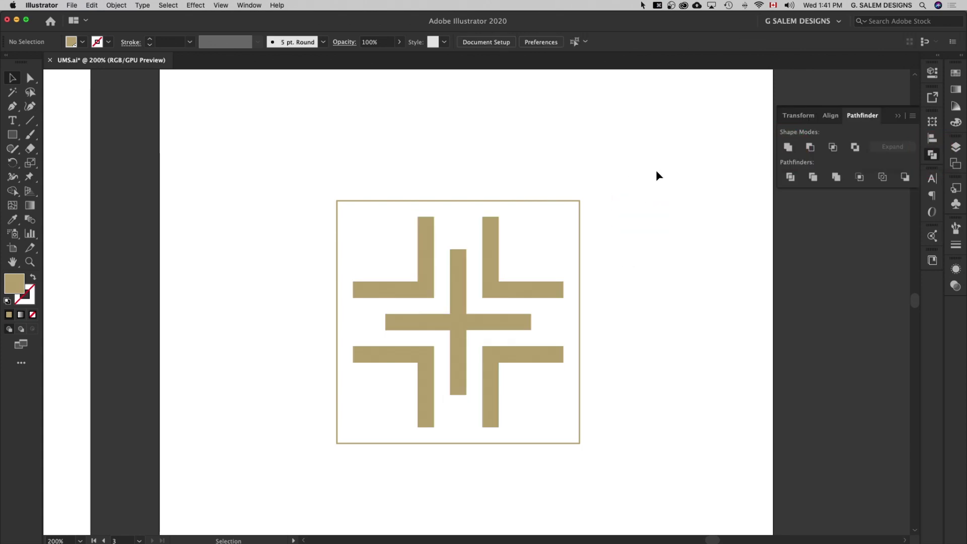
pyautogui.moveTo(656, 171); pyautogui.dragTo(334, 470)
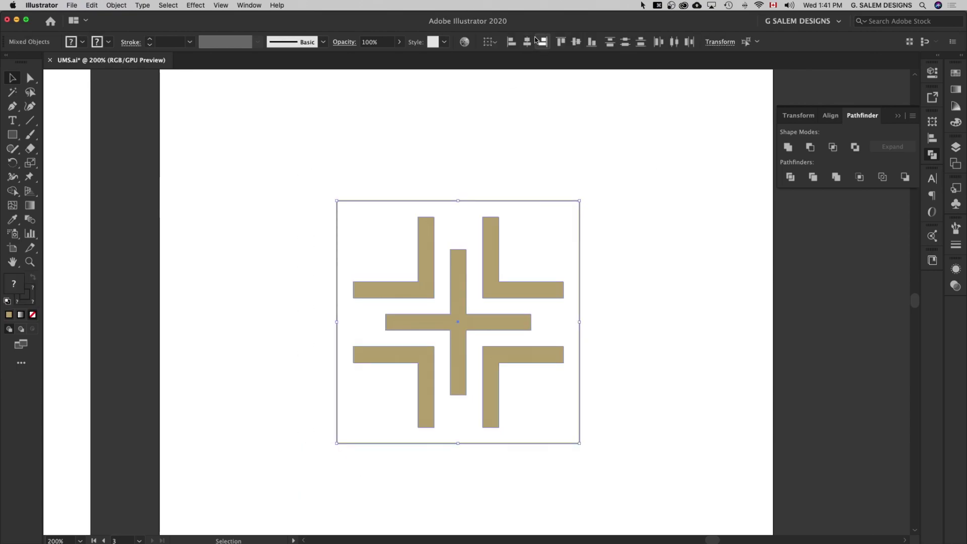
pyautogui.click(527, 41)
pyautogui.click(594, 251)
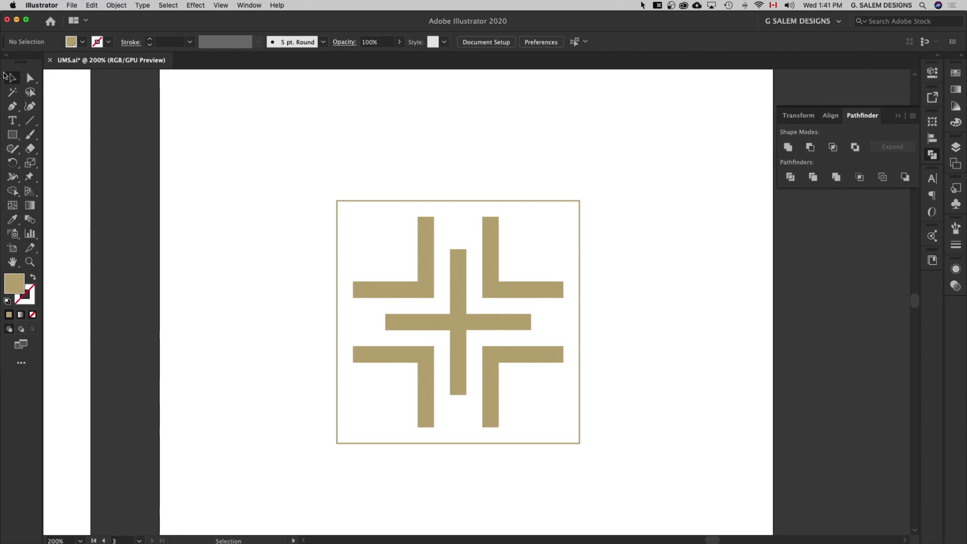
# Step: Extend the right ends of the right L bars and centre bar to the frame edge
pyautogui.click(29, 79)
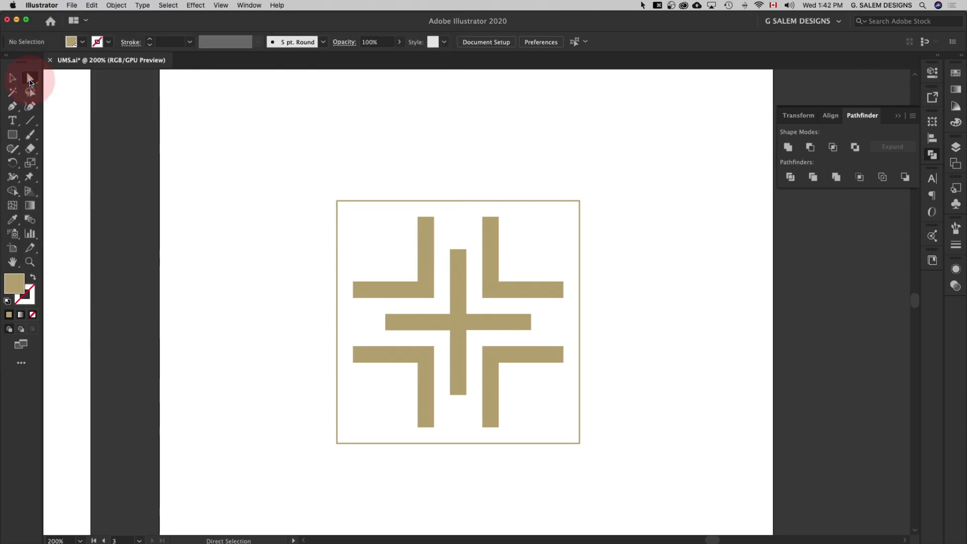
pyautogui.click(570, 273)
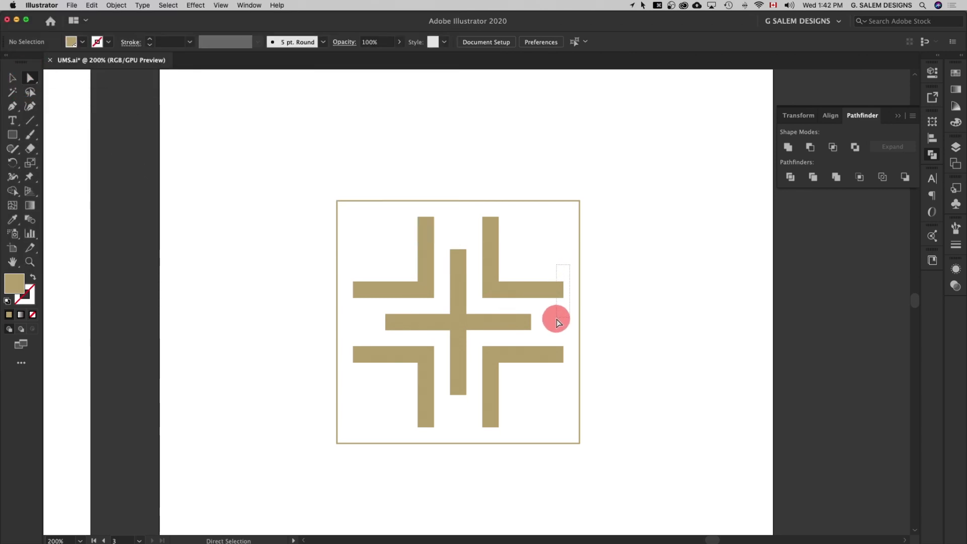
pyautogui.moveTo(570, 273)
pyautogui.mouseDown()
pyautogui.moveTo(557, 317)
pyautogui.moveTo(524, 332)
pyautogui.mouseUp()
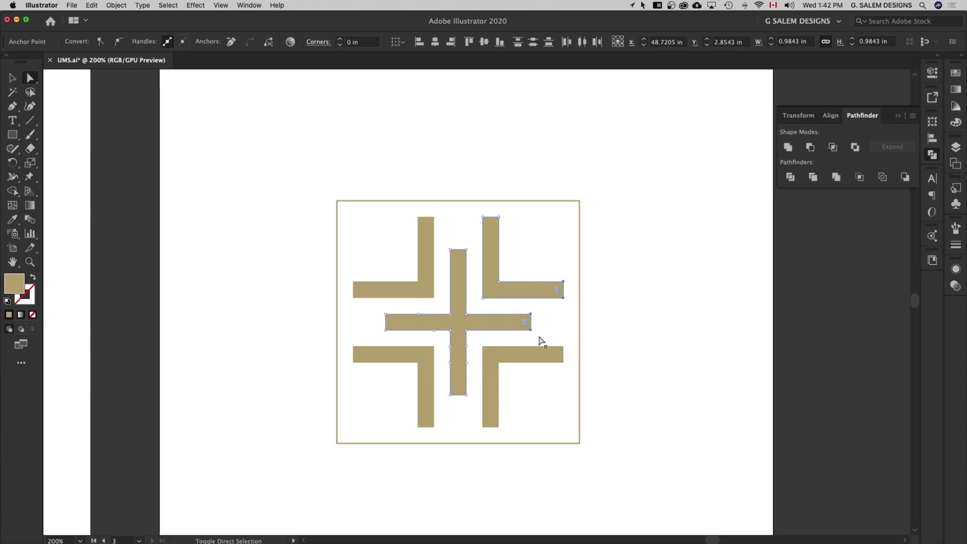
pyautogui.moveTo(557, 374); pyautogui.dragTo(558, 373)
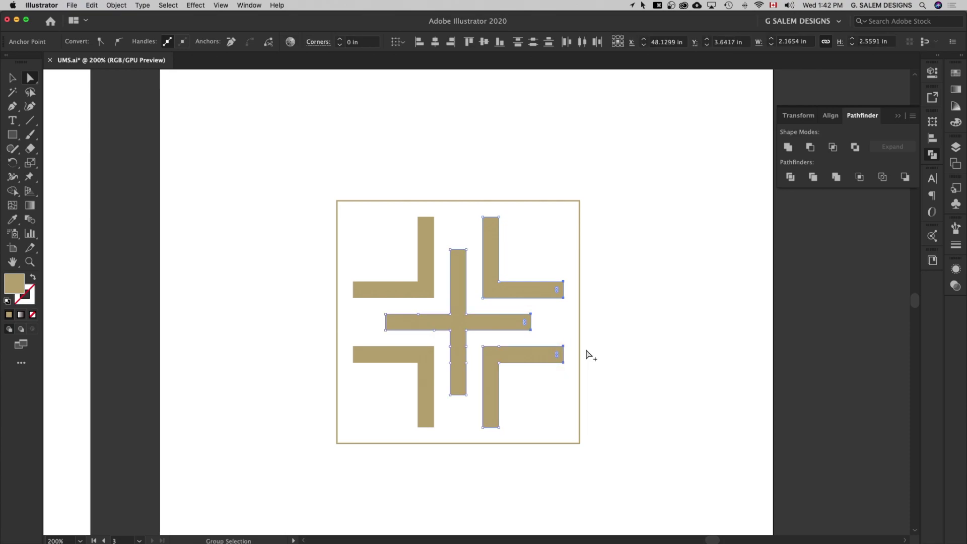
pyautogui.scroll(5, 588, 354)
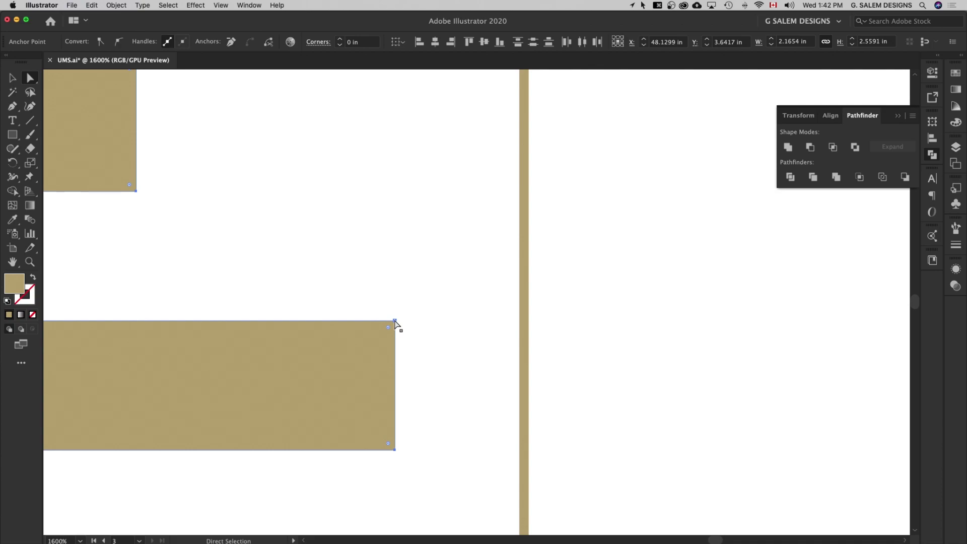
pyautogui.moveTo(395, 321); pyautogui.dragTo(484, 324)
# Step: Stretch the left ends of the left L bars out to the frame's left edge
pyautogui.press('super+minus')
pyautogui.press('super+minus')
pyautogui.press('super+minus')
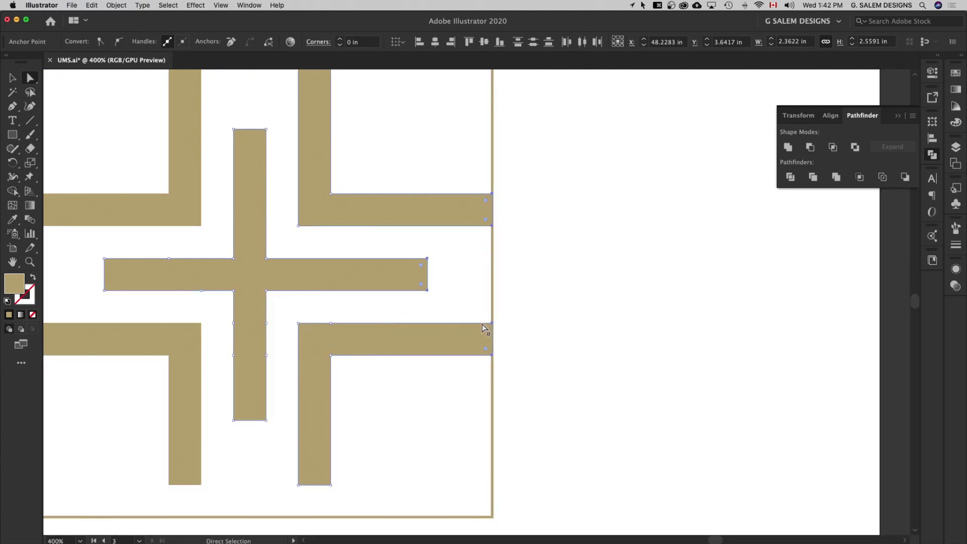
pyautogui.click(126, 191)
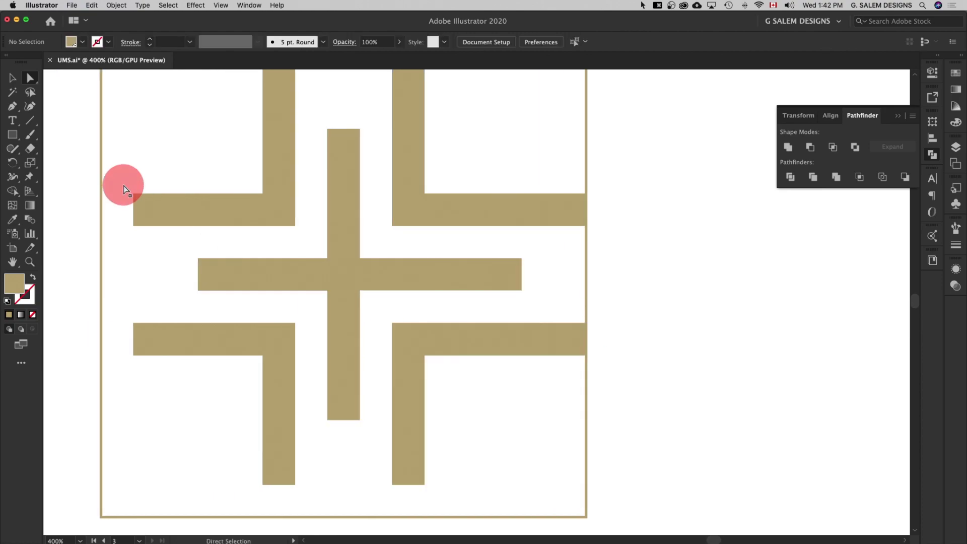
pyautogui.moveTo(143, 234)
pyautogui.mouseDown()
pyautogui.moveTo(237, 234)
pyautogui.moveTo(305, 295)
pyautogui.mouseUp()
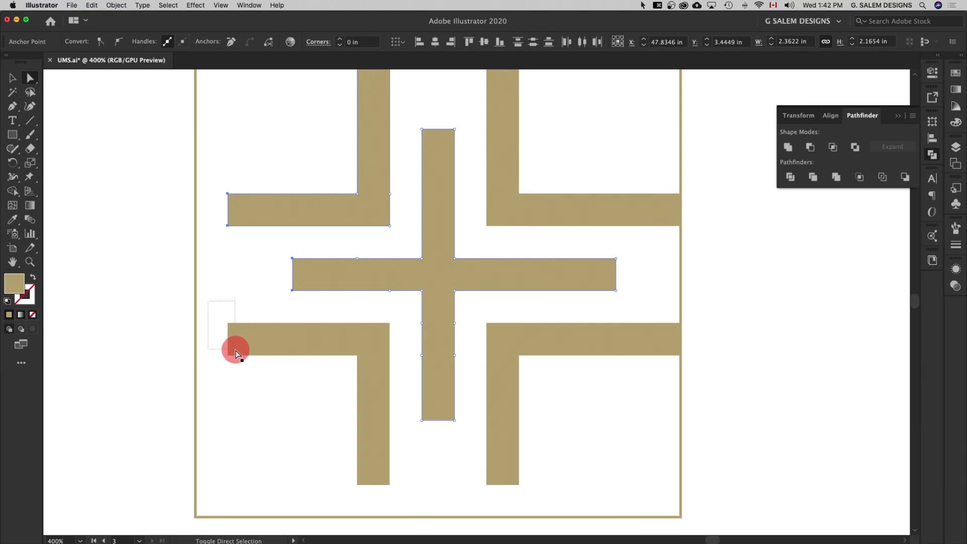
pyautogui.keyDown('shift'); pyautogui.moveTo(209, 305); pyautogui.dragTo(244, 363); pyautogui.keyUp('shift')
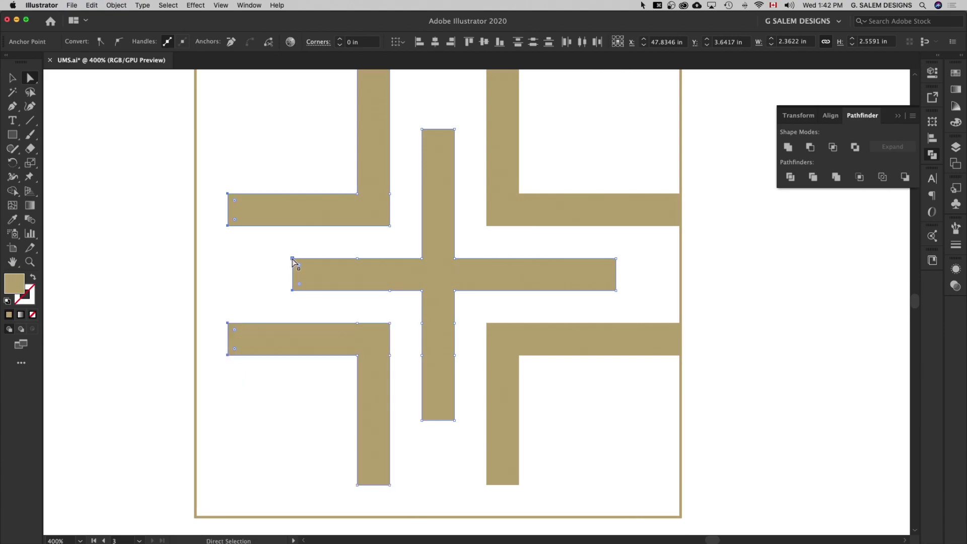
pyautogui.moveTo(292, 263); pyautogui.dragTo(256, 258)
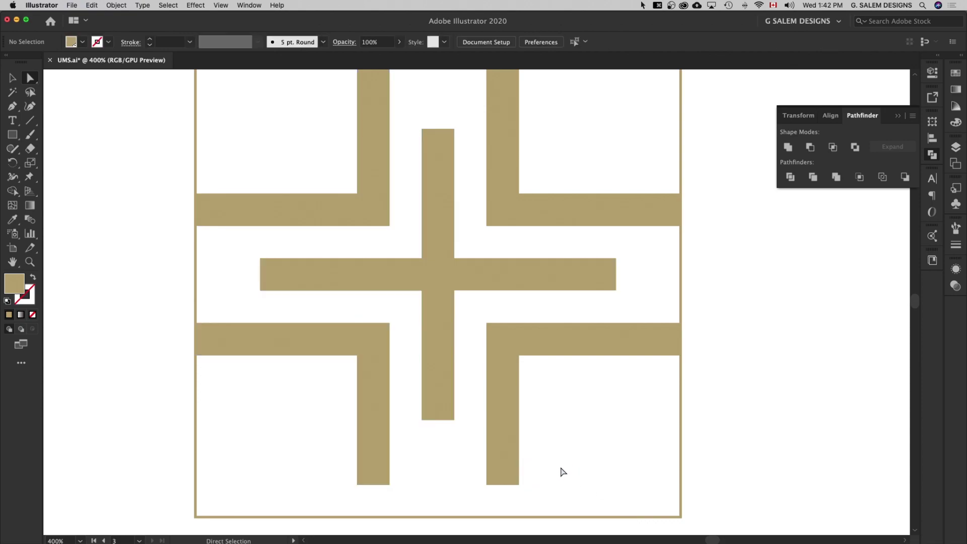
# Step: Extend the bottom and top ends of the L bars and centre bar to the frame
pyautogui.moveTo(563, 462); pyautogui.dragTo(478, 490)
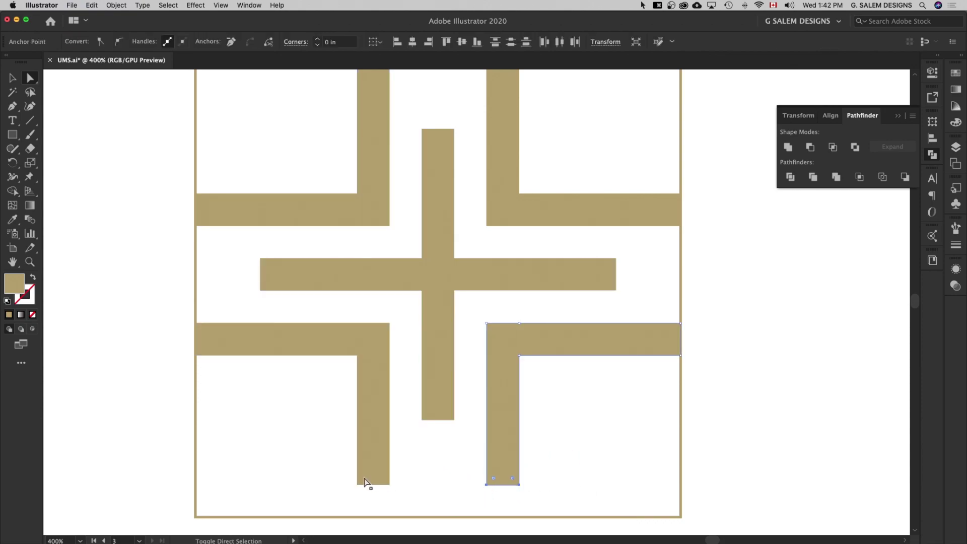
pyautogui.moveTo(344, 475); pyautogui.dragTo(414, 502)
pyautogui.moveTo(468, 435)
pyautogui.mouseDown()
pyautogui.moveTo(450, 415)
pyautogui.moveTo(453, 443)
pyautogui.mouseUp()
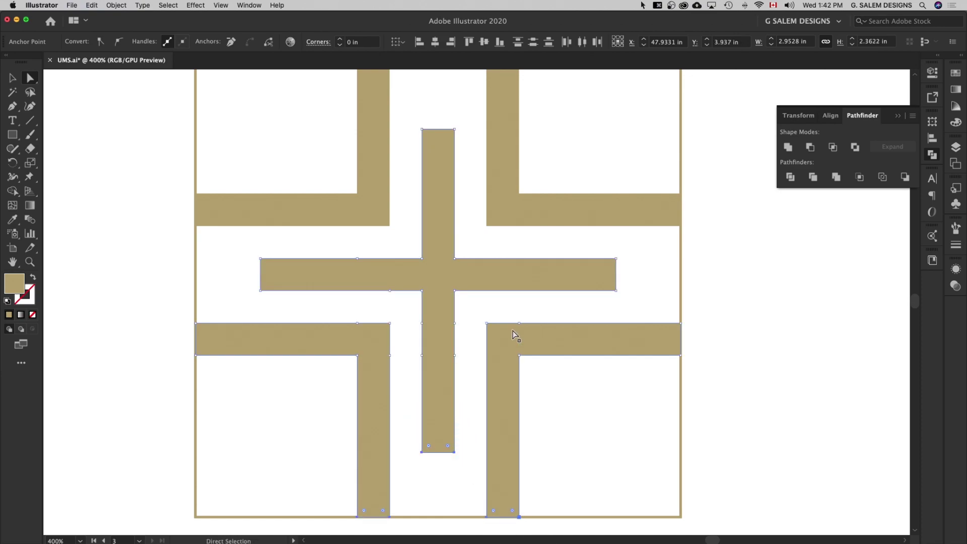
pyautogui.scroll(3, 513, 331)
pyautogui.scroll(5, 515, 338)
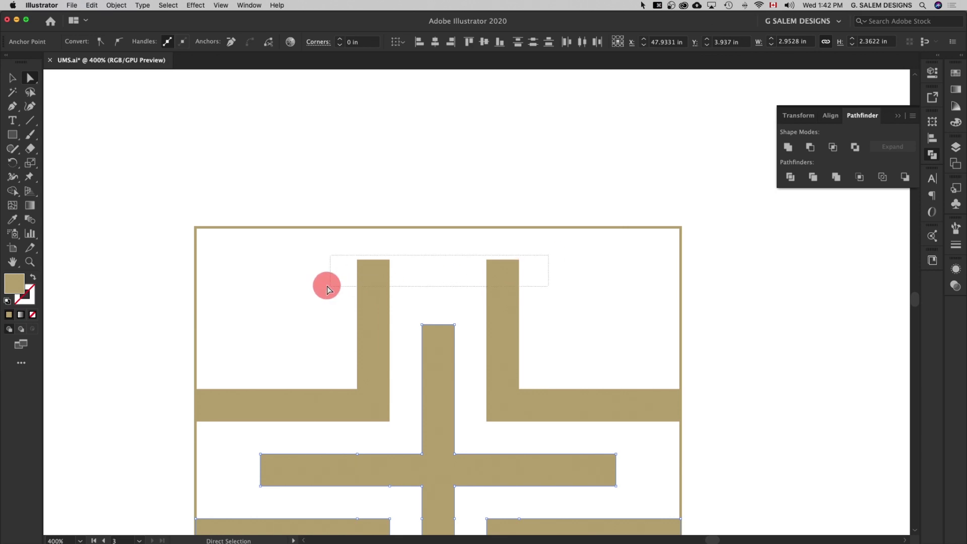
pyautogui.moveTo(548, 262); pyautogui.dragTo(323, 280)
pyautogui.moveTo(411, 314)
pyautogui.mouseDown()
pyautogui.moveTo(446, 336)
pyautogui.moveTo(464, 330)
pyautogui.moveTo(453, 292)
pyautogui.mouseUp()
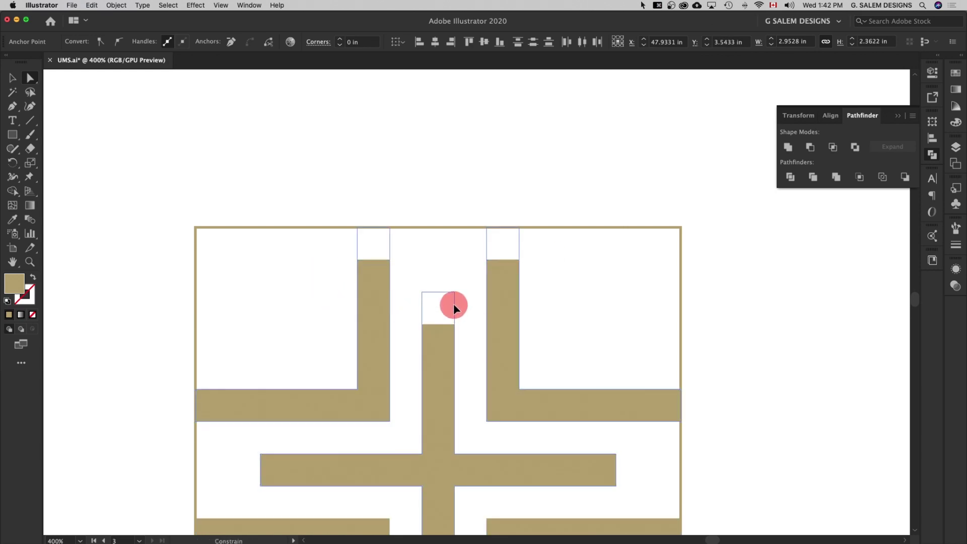
pyautogui.click(12, 78)
pyautogui.scroll(-2, 615, 257)
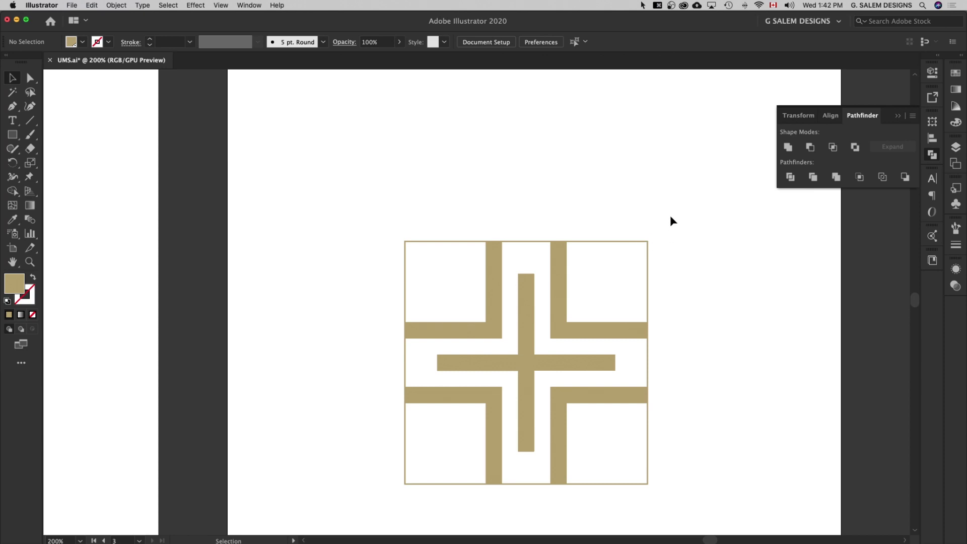
# Step: Delete the square frame, close Pathfinder, and select the whole cross emblem
pyautogui.moveTo(660, 224); pyautogui.dragTo(637, 259)
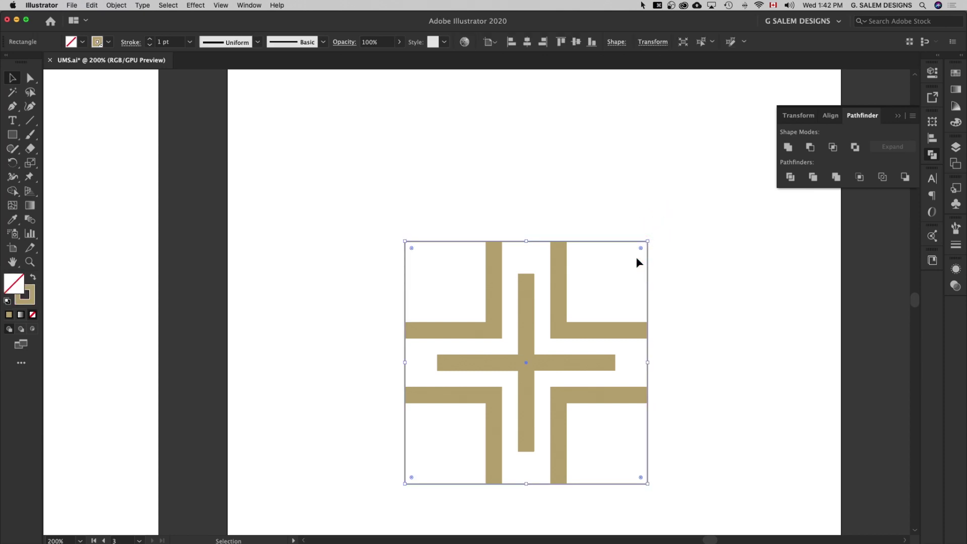
pyautogui.press('BackSpace')
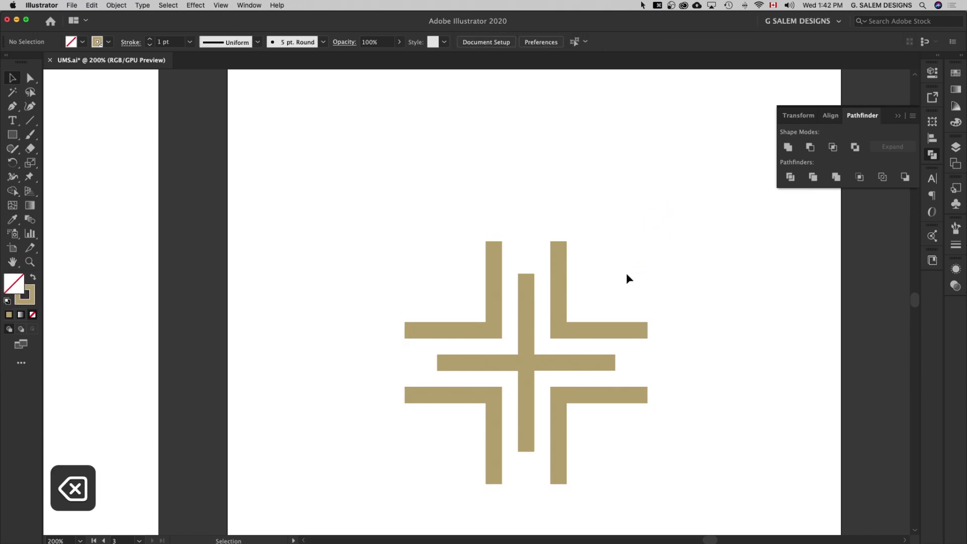
pyautogui.hscroll(3, 631, 273)
pyautogui.click(897, 114)
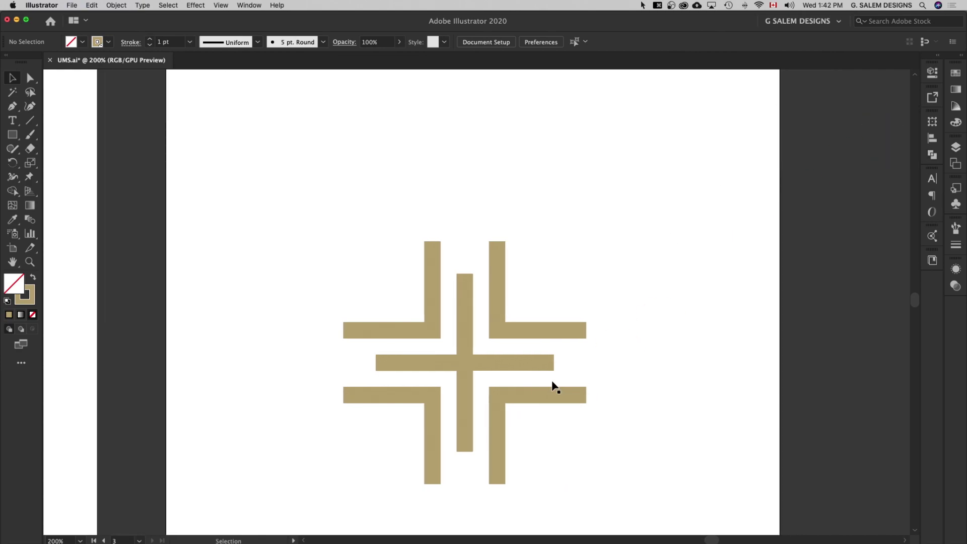
pyautogui.scroll(-2, 555, 387)
pyautogui.scroll(2, 534, 417)
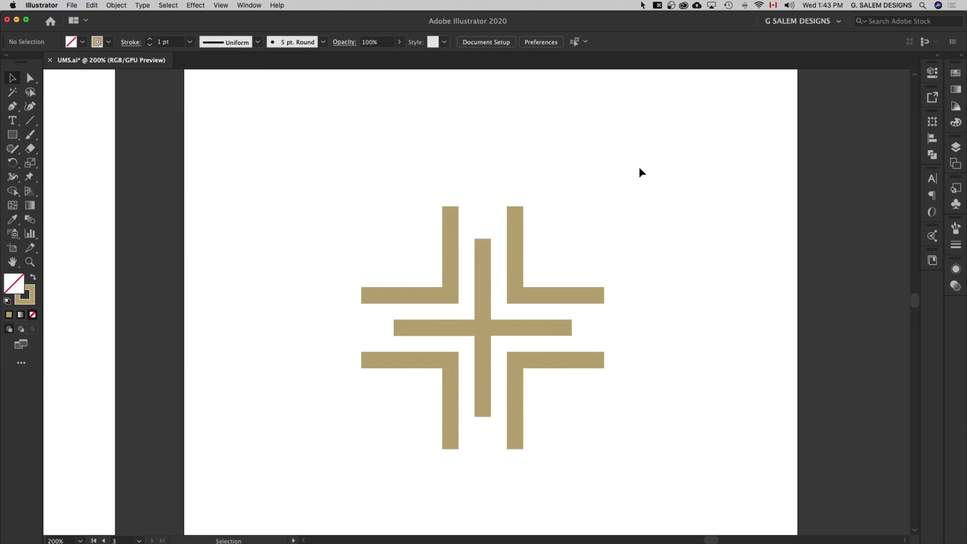
pyautogui.moveTo(639, 170); pyautogui.dragTo(348, 446)
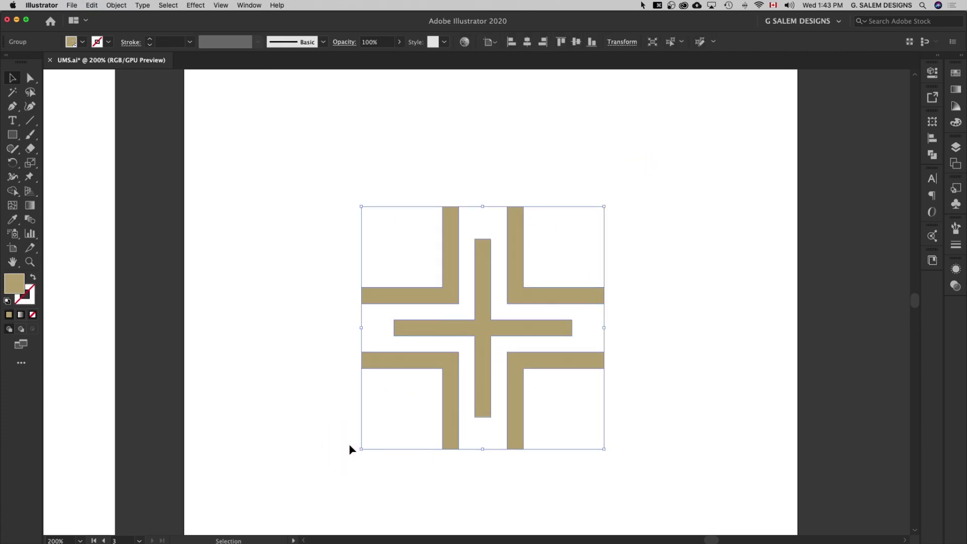
# Step: Make a pattern from the cross, trying Brick by Row and Brick by Column before settling on Grid
pyautogui.click(116, 5)
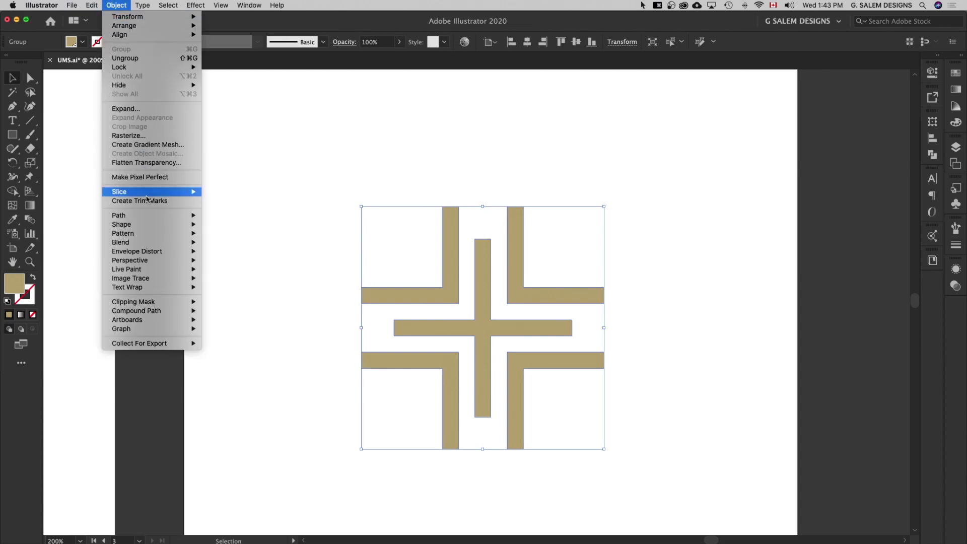
pyautogui.moveTo(123, 233)
pyautogui.click(226, 233)
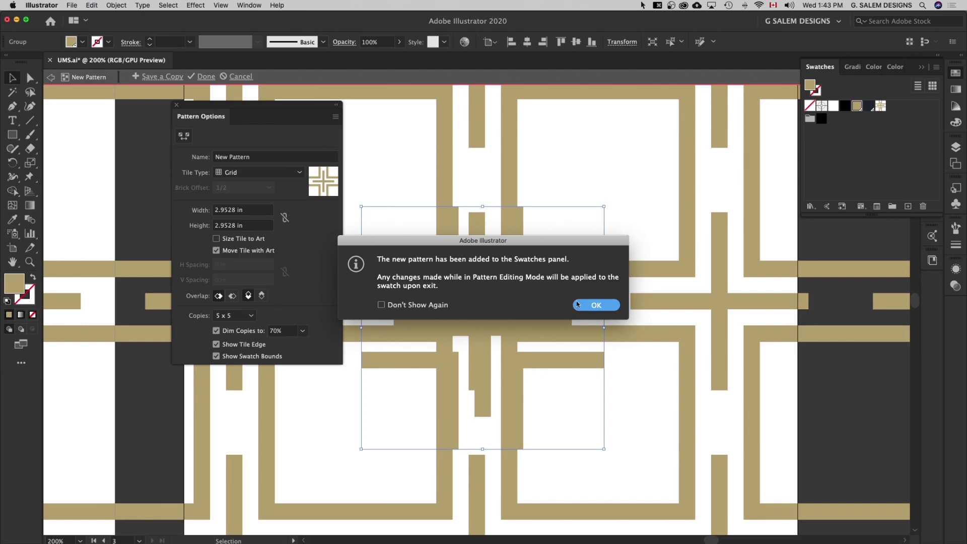
pyautogui.click(586, 305)
pyautogui.scroll(-3, 555, 320)
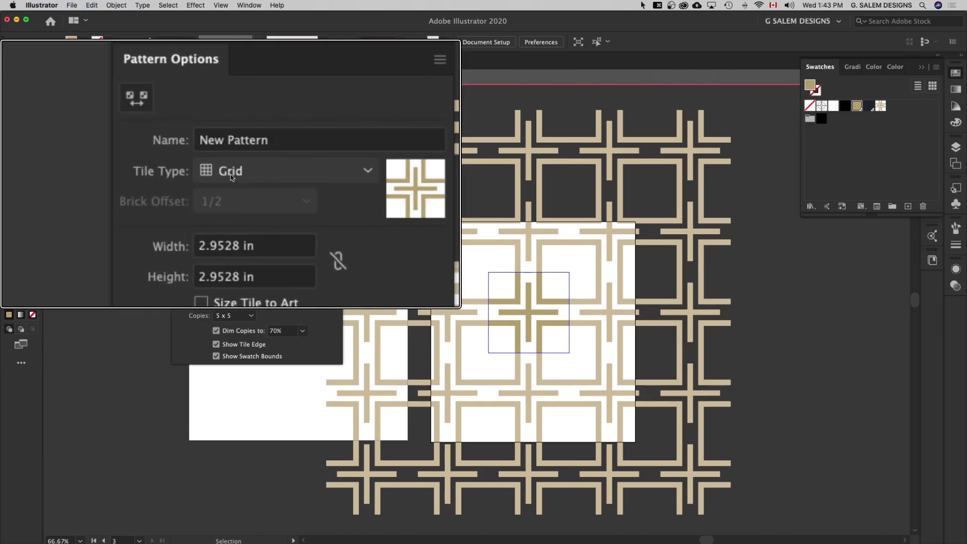
pyautogui.click(298, 174)
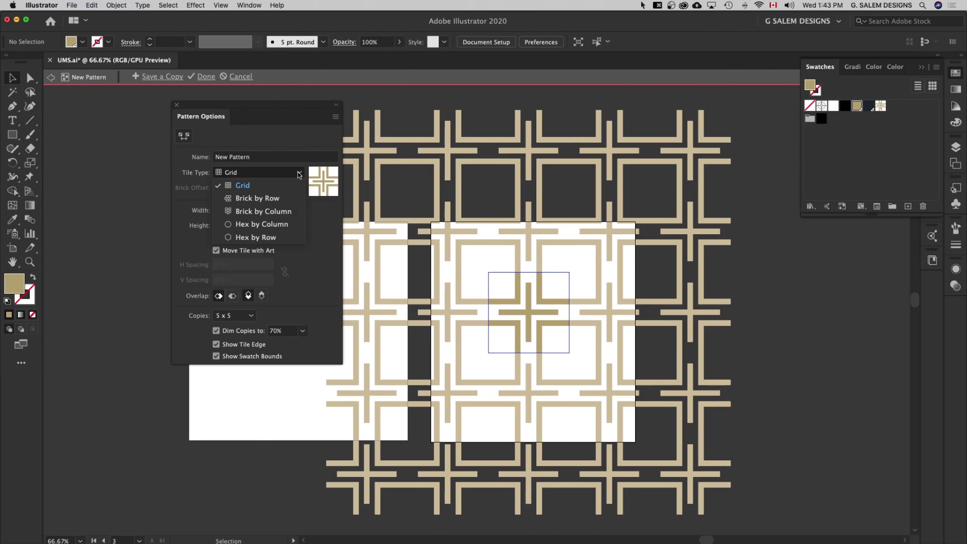
pyautogui.click(255, 200)
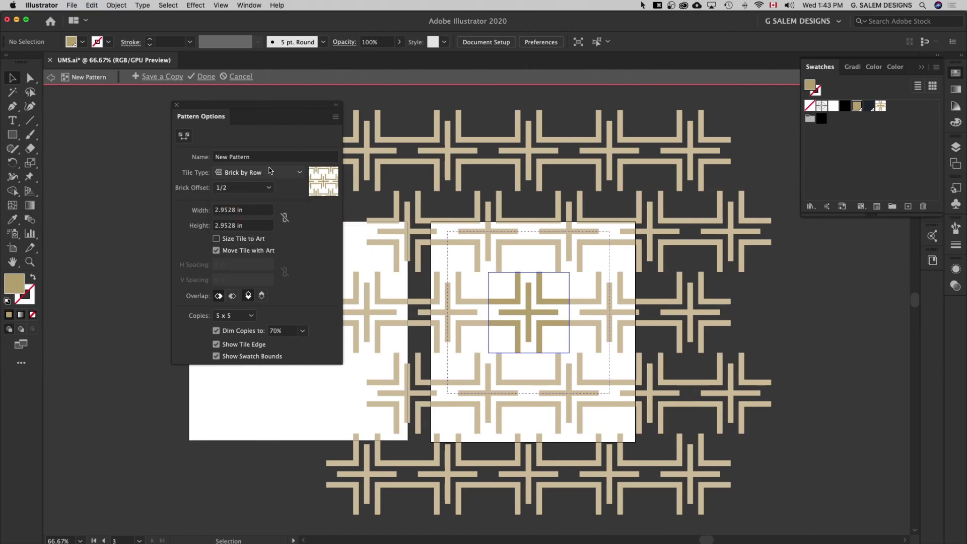
pyautogui.click(271, 173)
pyautogui.click(269, 212)
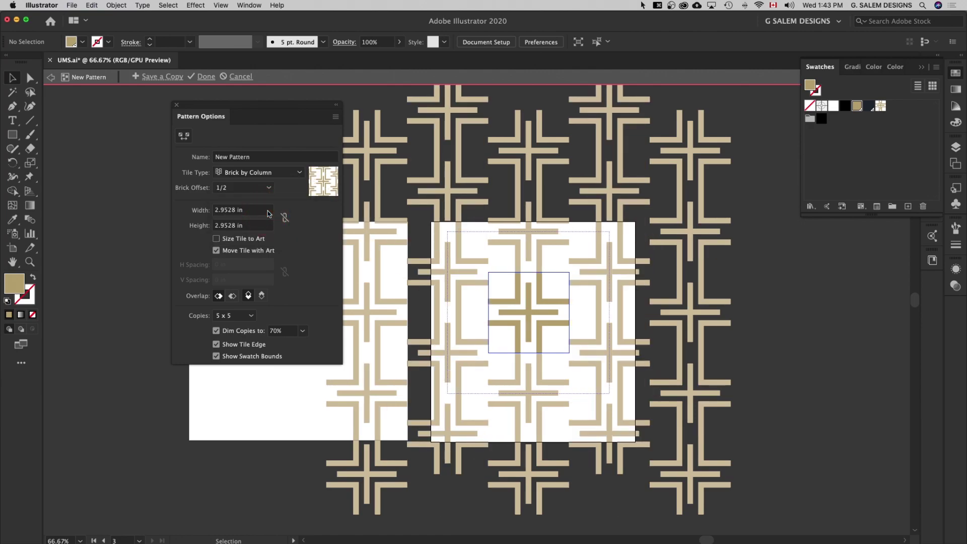
pyautogui.click(258, 172)
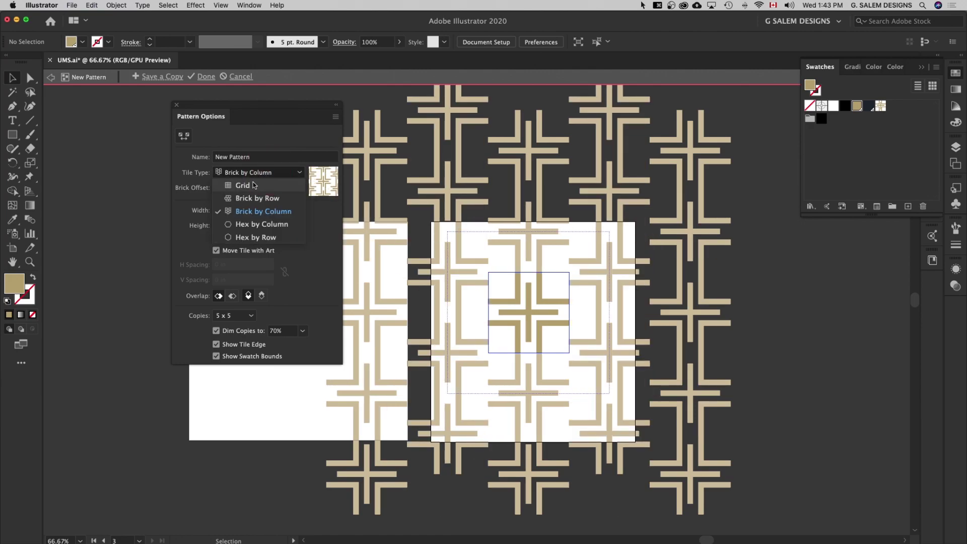
pyautogui.click(251, 185)
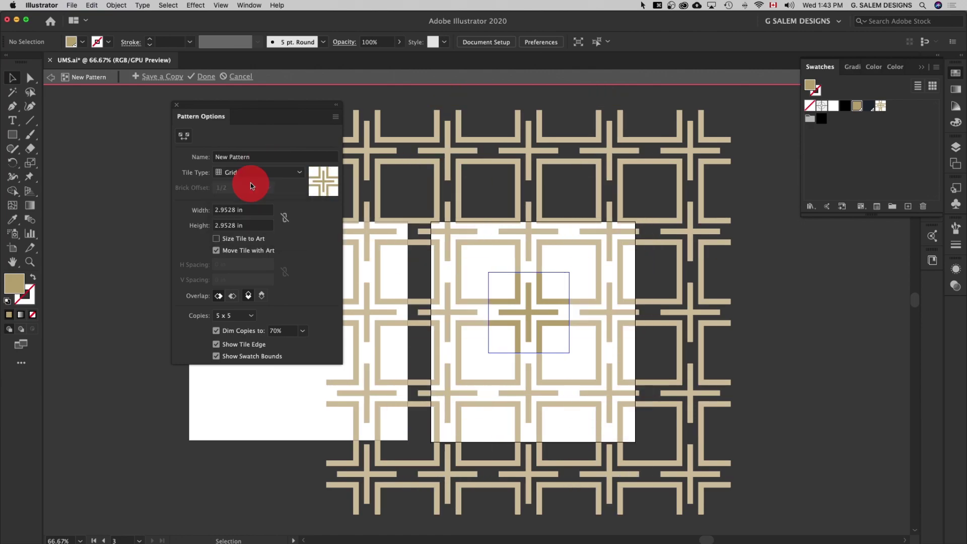
# Step: Set the pattern tile width to 2.875 in
pyautogui.click(247, 209)
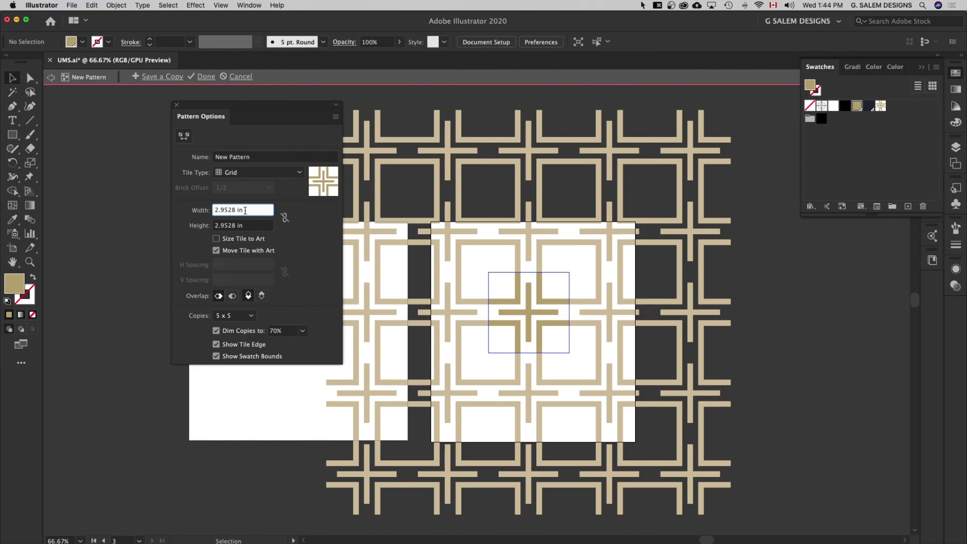
pyautogui.press('Down')
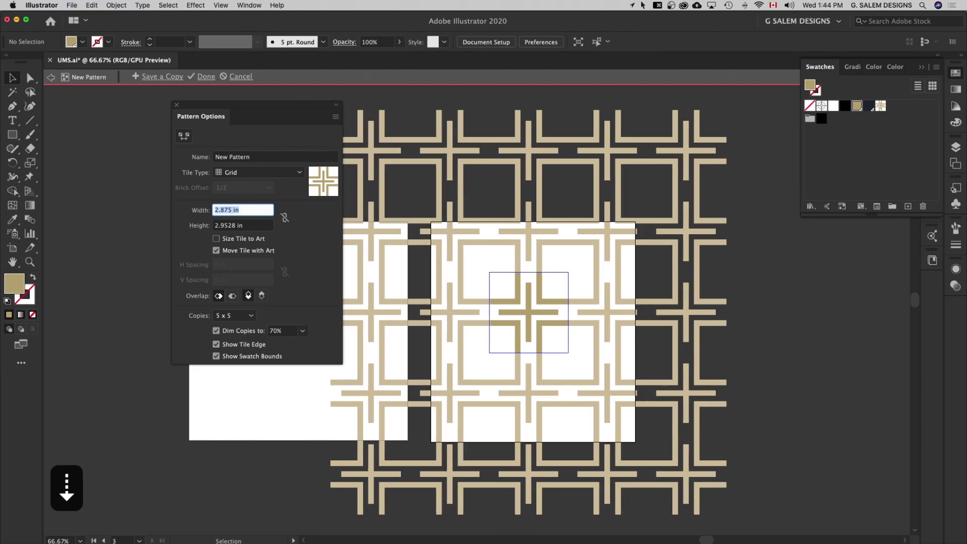
pyautogui.press('Up')
pyautogui.press('Down')
pyautogui.press('Down')
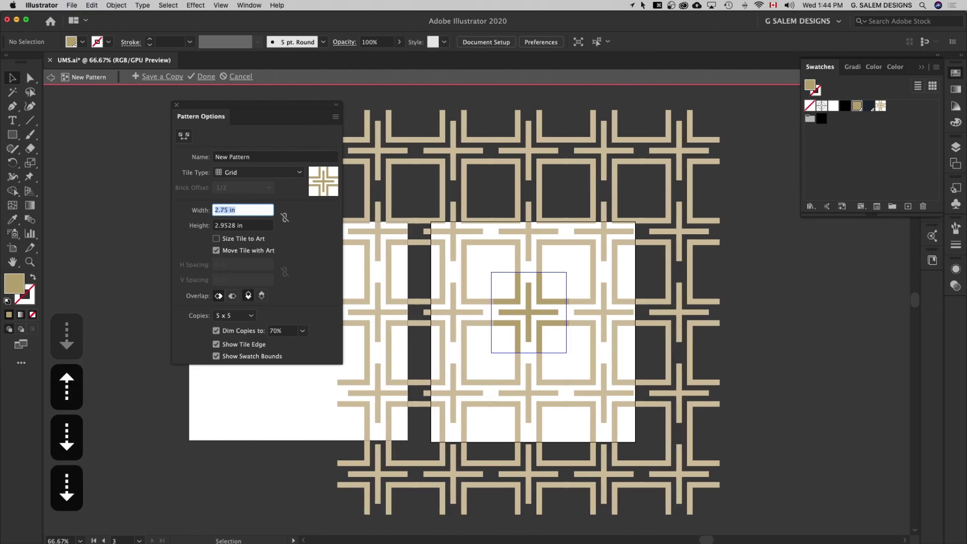
pyautogui.press('Down')
pyautogui.press('Up')
pyautogui.press('Up')
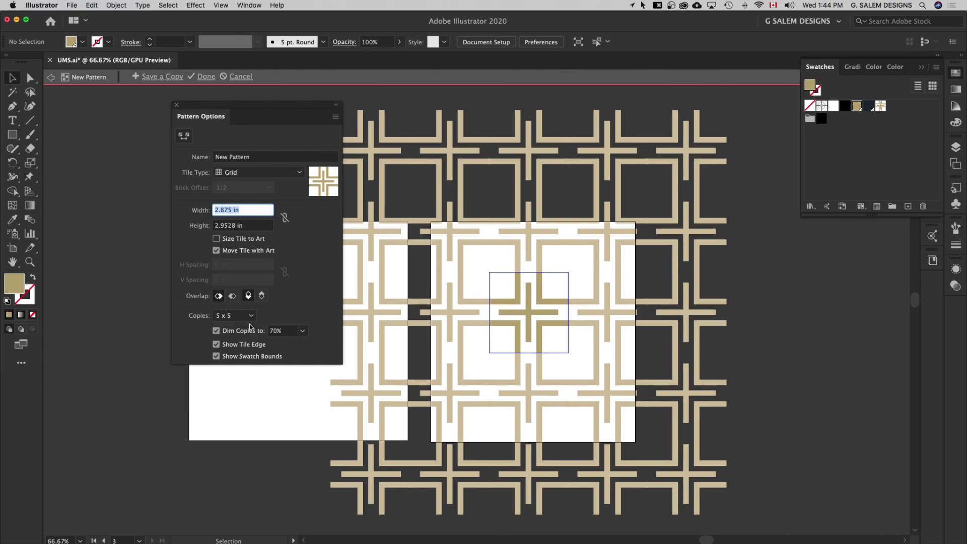
# Step: Cancel the first pattern and make a new pattern from the cross emblem
pyautogui.click(237, 77)
pyautogui.moveTo(594, 258); pyautogui.dragTo(474, 396)
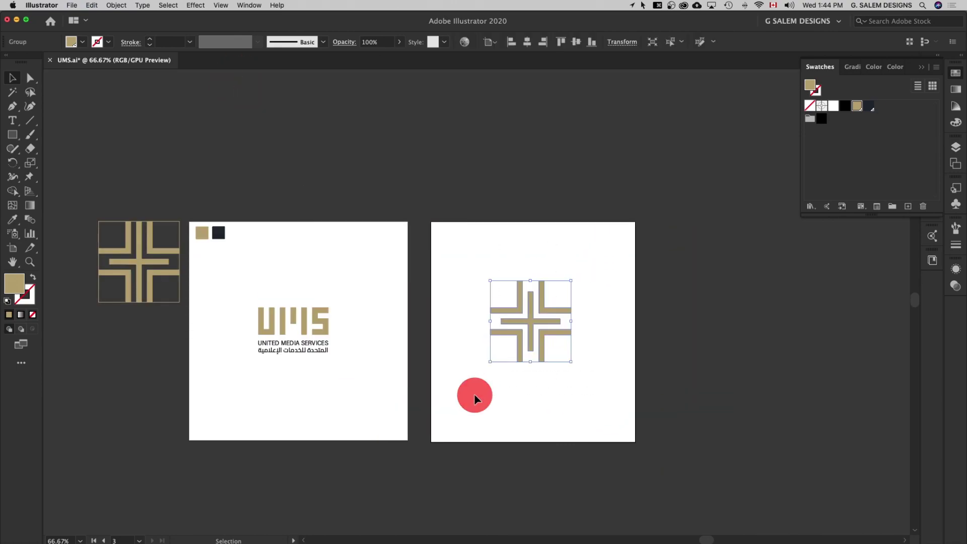
pyautogui.click(116, 5)
pyautogui.moveTo(122, 233)
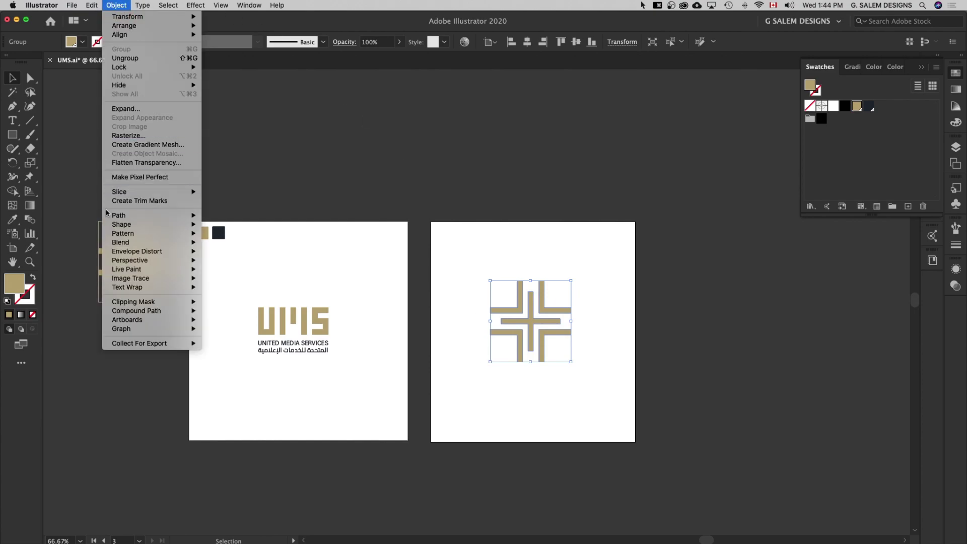
pyautogui.click(234, 234)
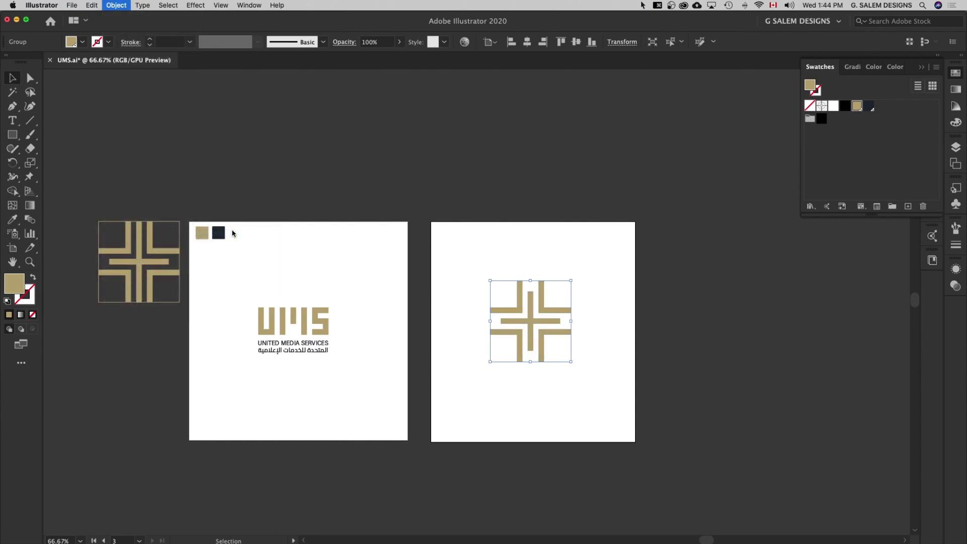
pyautogui.click(603, 305)
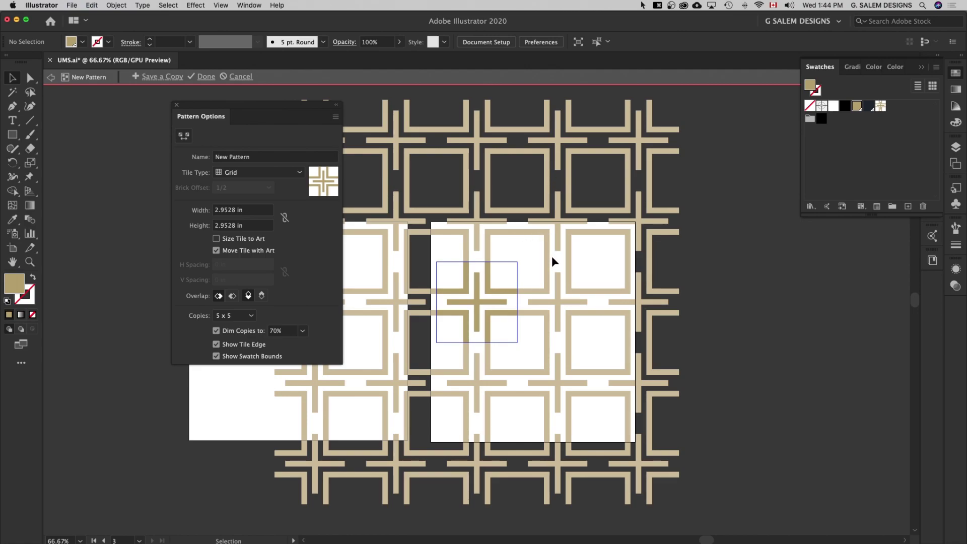
# Step: Link tile width and height and set the tile to 2.5 in by 2.5 in
pyautogui.click(285, 218)
pyautogui.click(247, 211)
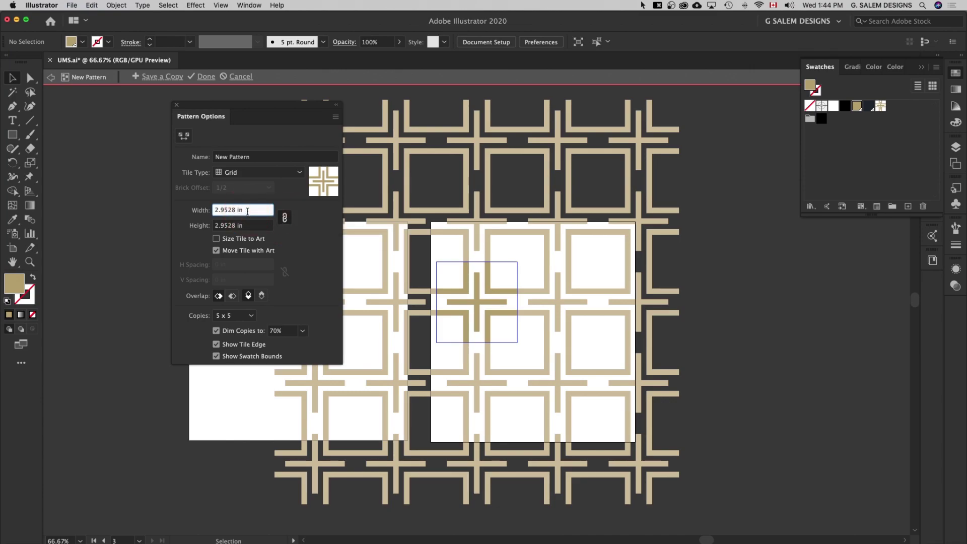
pyautogui.press('Down')
pyautogui.press('Down')
pyautogui.press('Down')
pyautogui.press('Down')
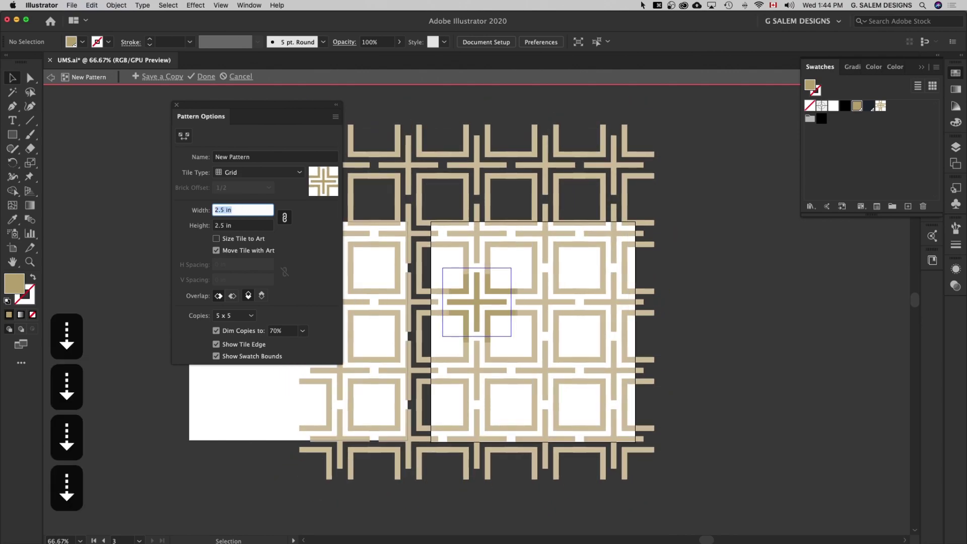
pyautogui.press('Up')
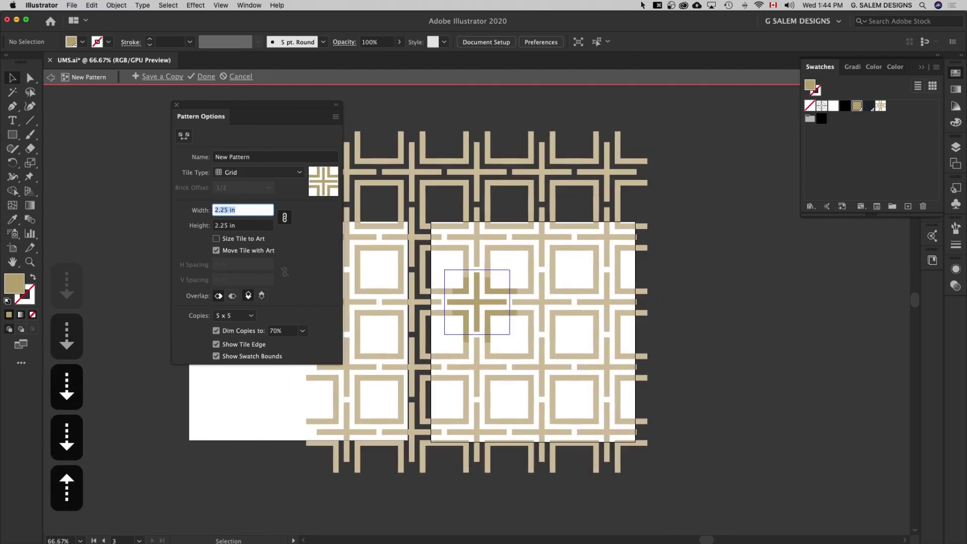
pyautogui.press('Up')
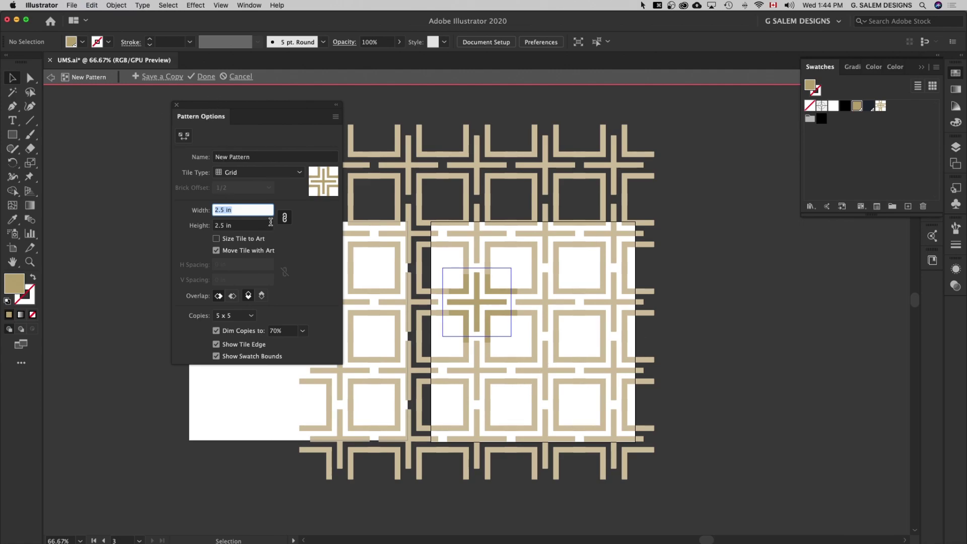
# Step: Save the 2.5 in cross pattern swatch and move the cross emblem onto the left pasteboard
pyautogui.click(176, 106)
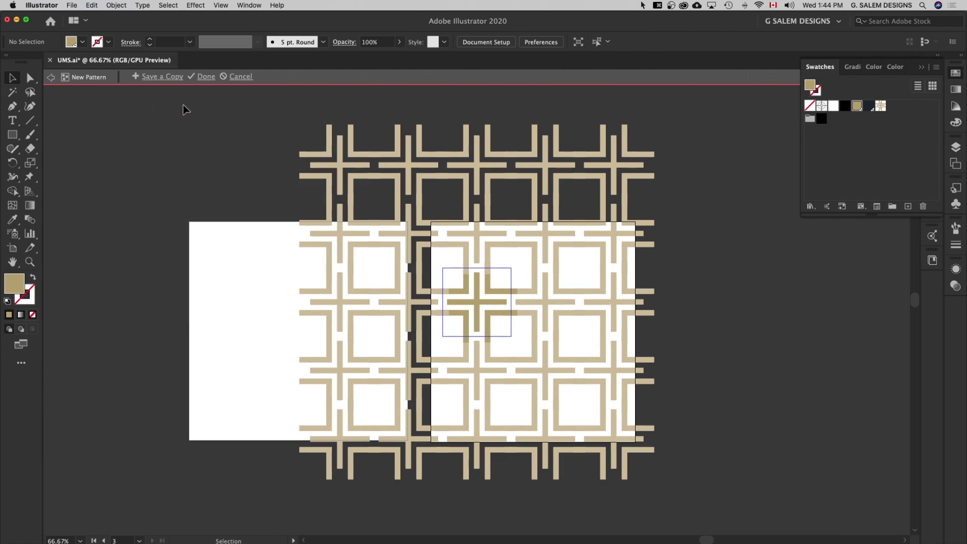
pyautogui.click(206, 77)
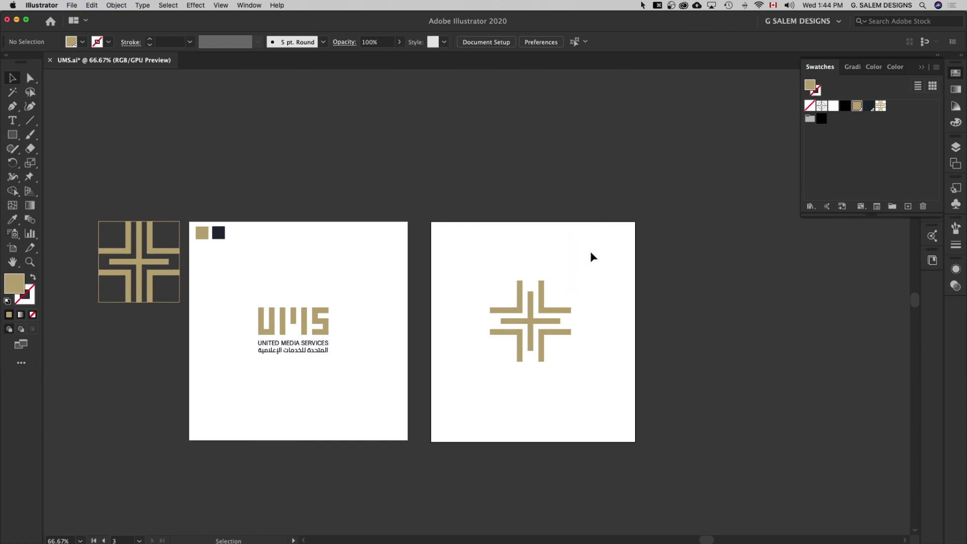
pyautogui.click(527, 361)
pyautogui.moveTo(542, 330); pyautogui.dragTo(99, 348)
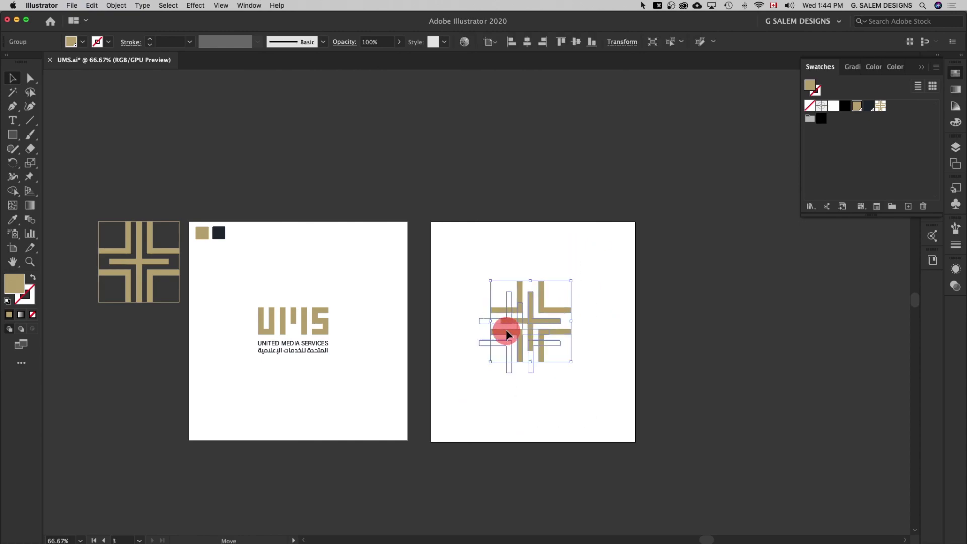
pyautogui.click(551, 302)
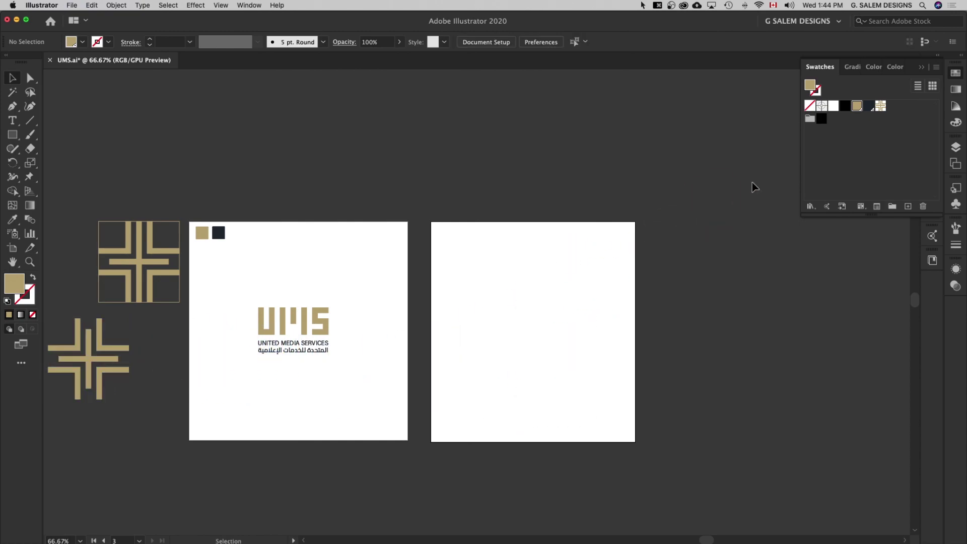
# Step: Set the new cross pattern as the fill and begin a rectangle on the right artboard
pyautogui.click(881, 107)
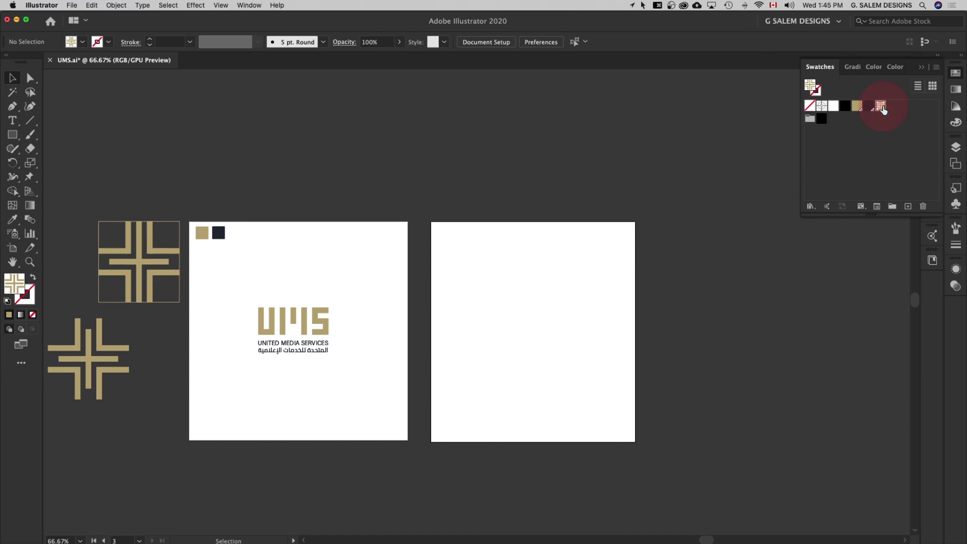
pyautogui.click(14, 134)
pyautogui.moveTo(432, 222); pyautogui.dragTo(595, 437)
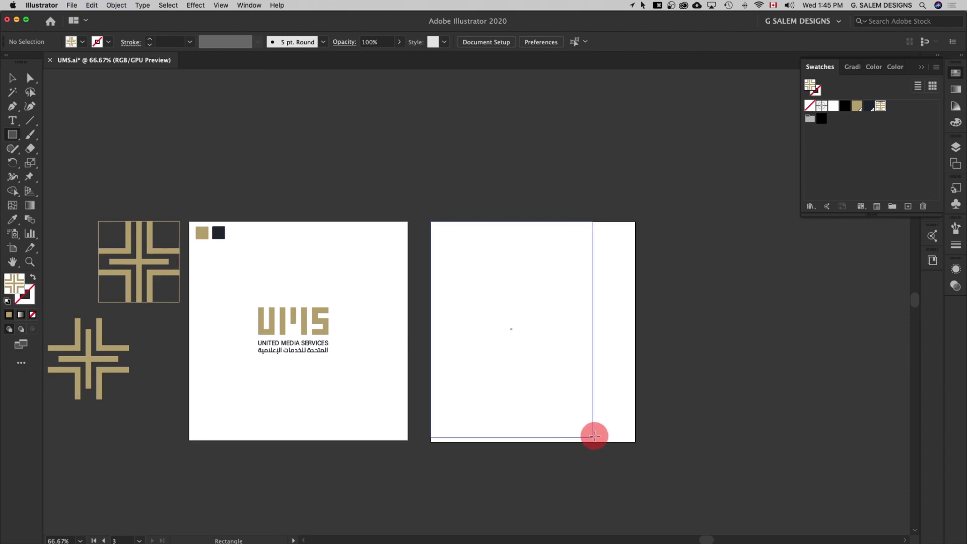
# Step: Extend the rectangle to the artboard's bottom-right corner so the gold pattern covers it fully
pyautogui.moveTo(595, 437); pyautogui.dragTo(635, 441)
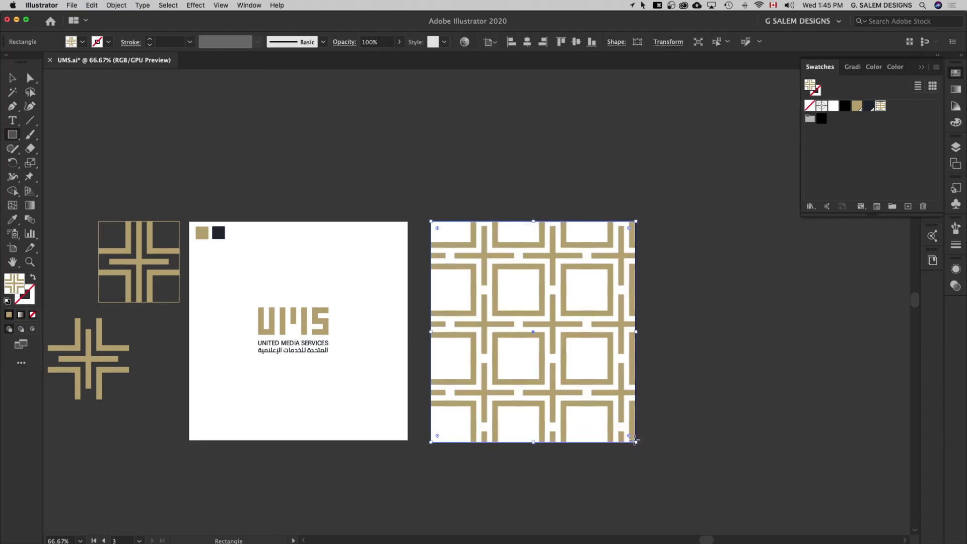
pyautogui.scroll(2, 626, 409)
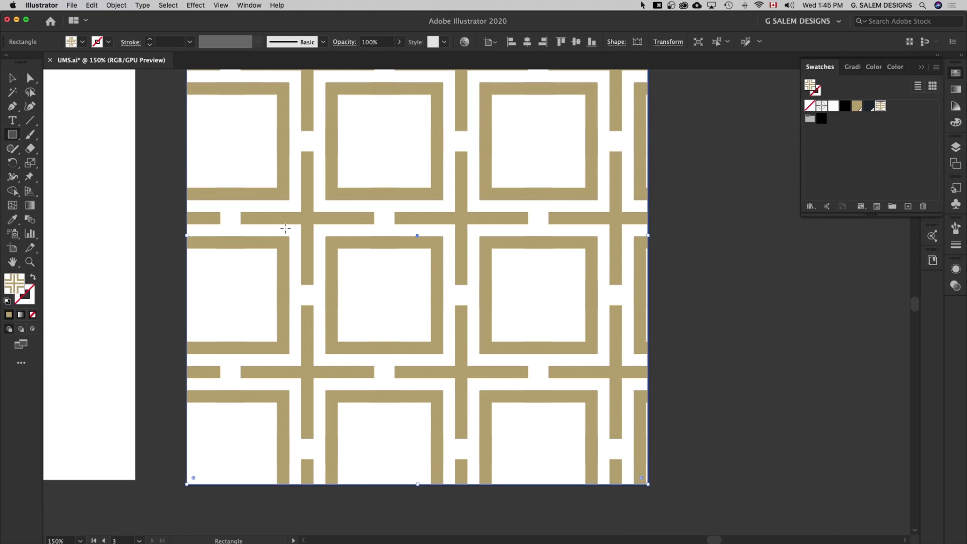
pyautogui.click(15, 80)
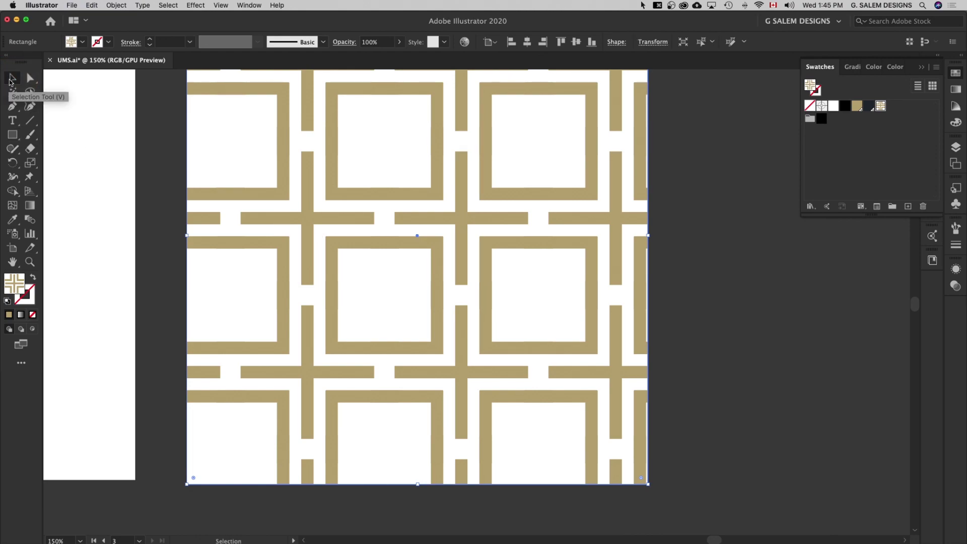
# Step: Open the Scale dialog for the patterned rectangle and reset uniform scale to 100%
pyautogui.rightClick(434, 273)
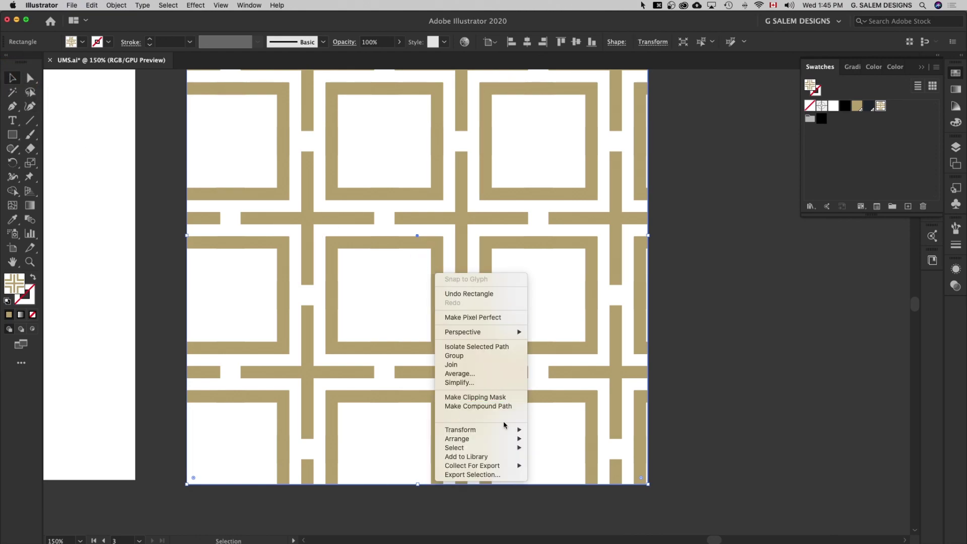
pyautogui.moveTo(461, 429)
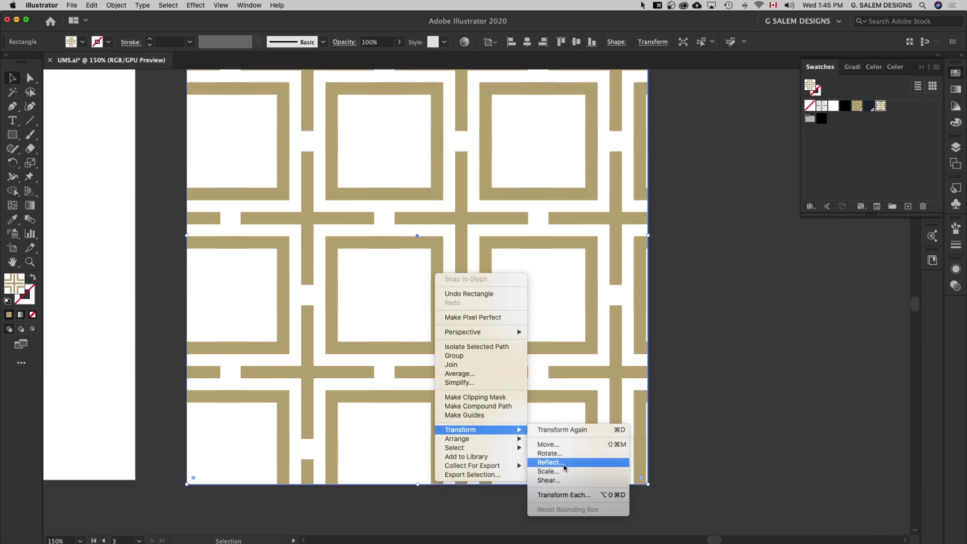
pyautogui.click(549, 471)
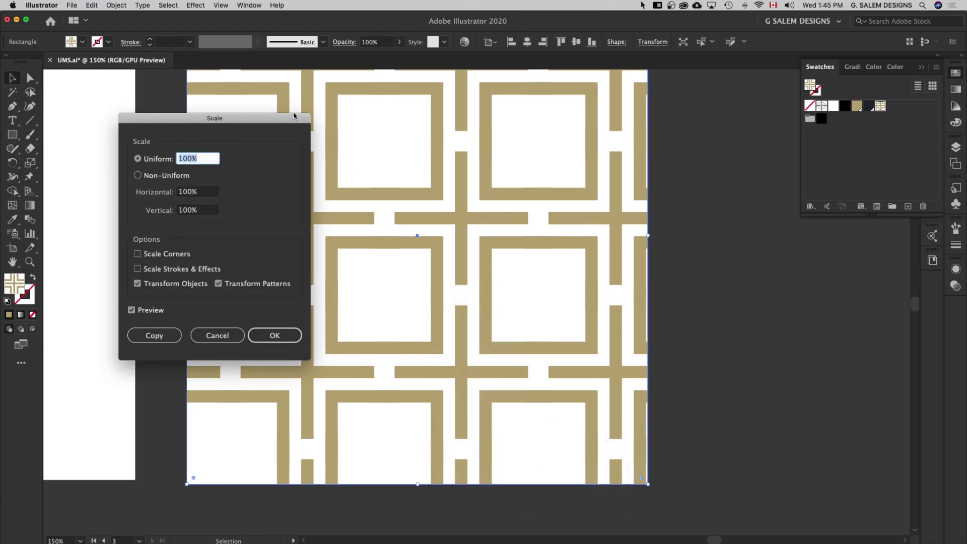
pyautogui.moveTo(270, 121); pyautogui.dragTo(801, 122)
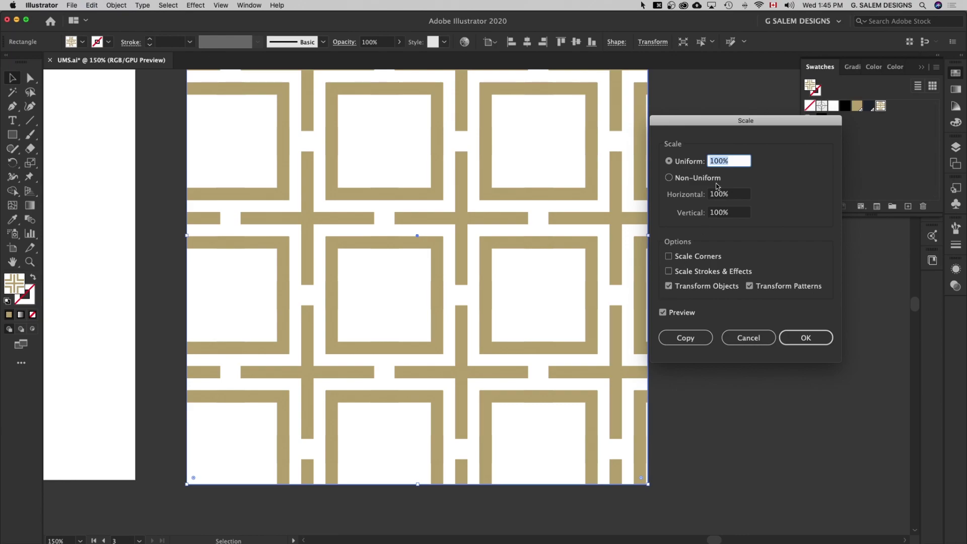
pyautogui.click(735, 161)
pyautogui.press('Down')
pyautogui.press('Down')
pyautogui.press('Down')
pyautogui.press('Down')
pyautogui.press('Down')
pyautogui.press('Down')
pyautogui.press('Down')
pyautogui.press('Down')
pyautogui.press('Down')
pyautogui.press('Down')
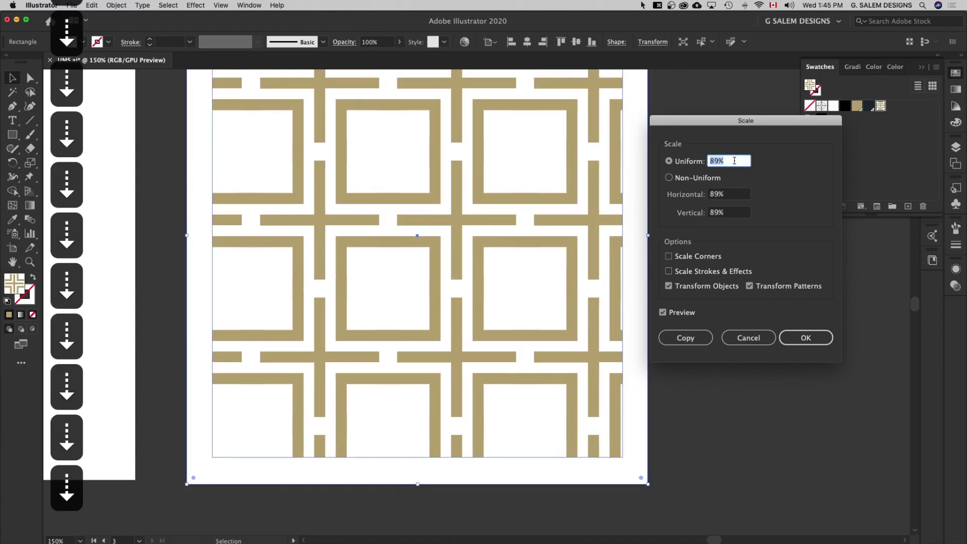
pyautogui.press('Down')
pyautogui.press('Down')
pyautogui.press('Down')
pyautogui.press('Down')
pyautogui.press('Down')
pyautogui.press('Down')
pyautogui.press('Down')
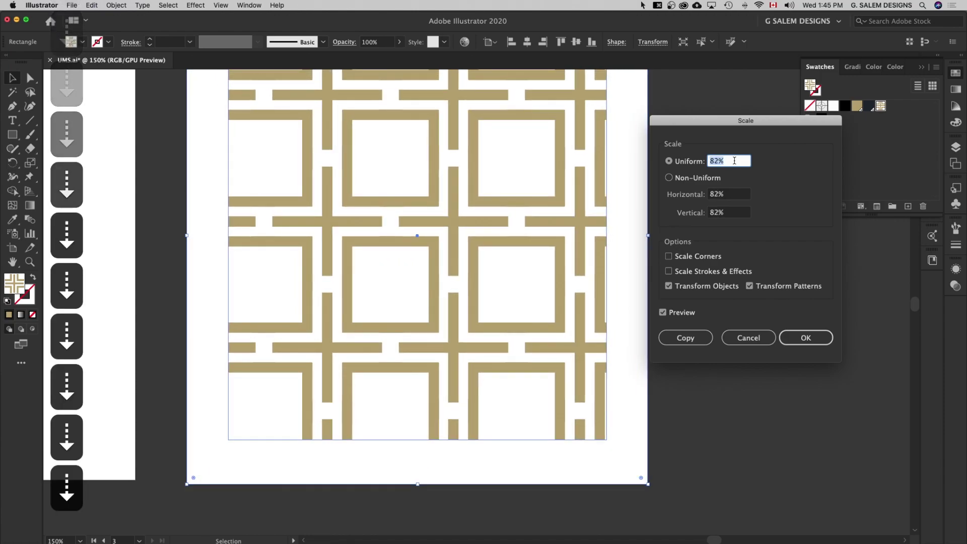
pyautogui.write('10')
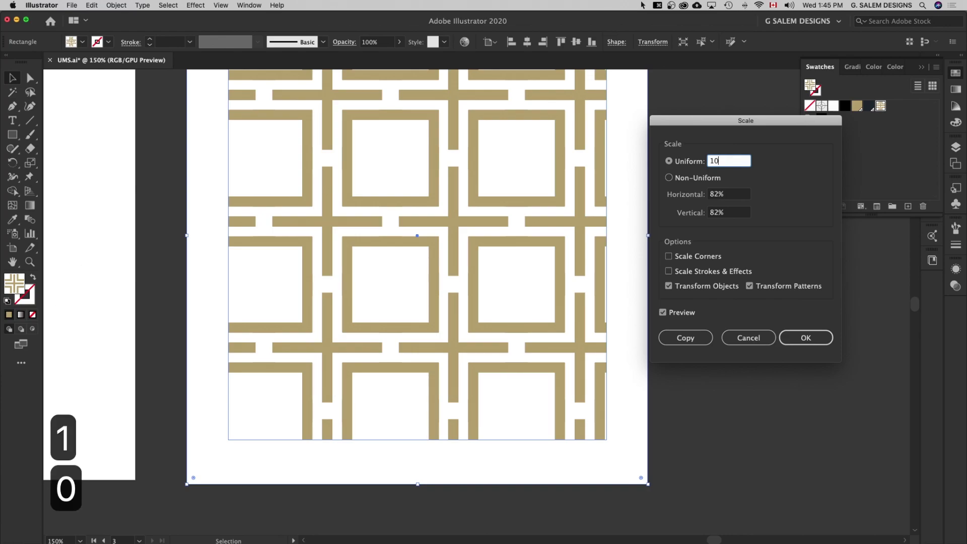
pyautogui.write('0')
pyautogui.press('Tab')
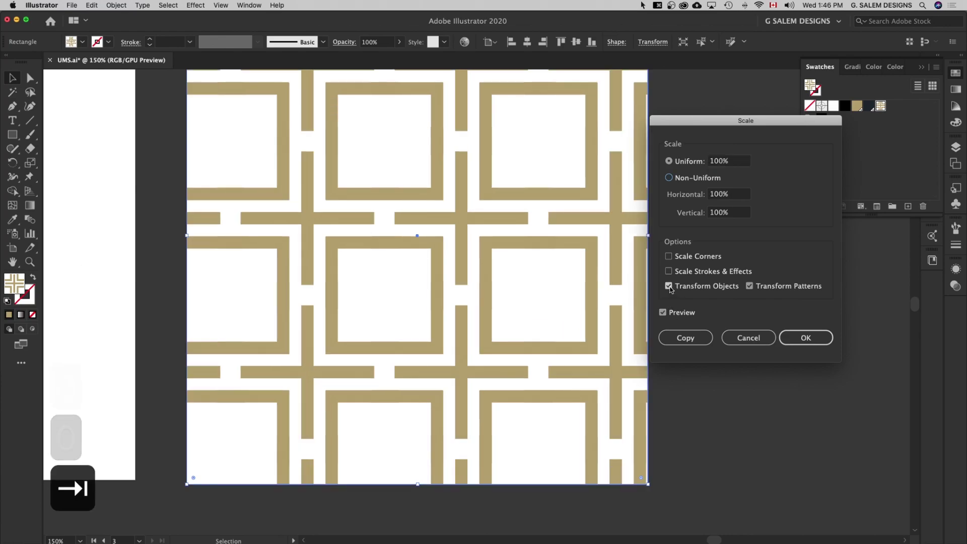
# Step: Scale only the pattern, not the rectangle, down to 20% uniform
pyautogui.click(670, 287)
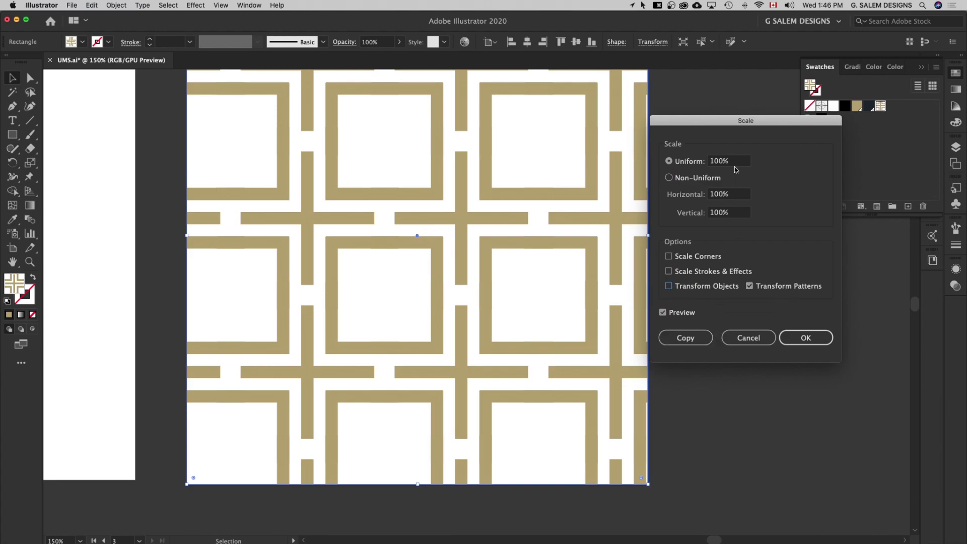
pyautogui.click(734, 162)
pyautogui.hotkey('shift', 'Down')
pyautogui.hotkey('shift', 'Down')
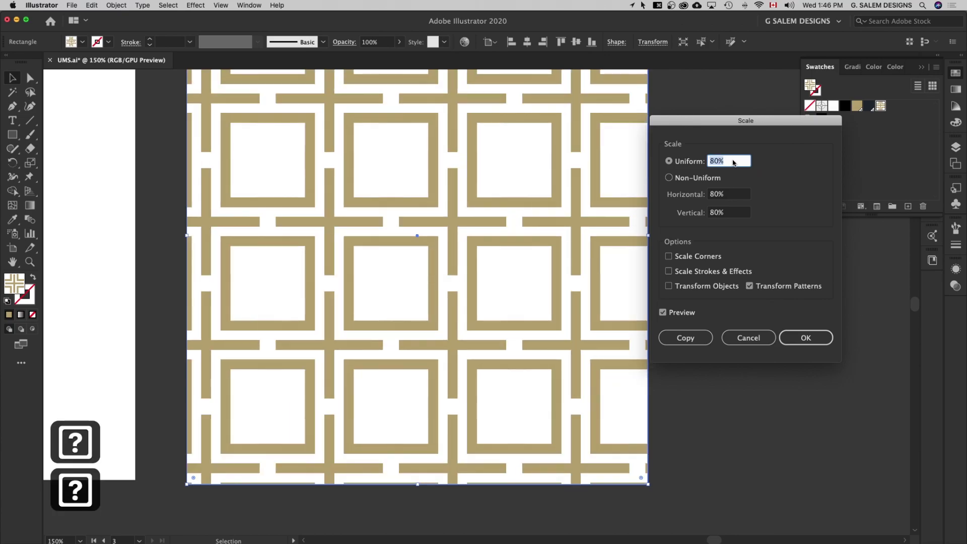
pyautogui.hotkey('shift', 'Down')
pyautogui.hotkey('shift', 'Down')
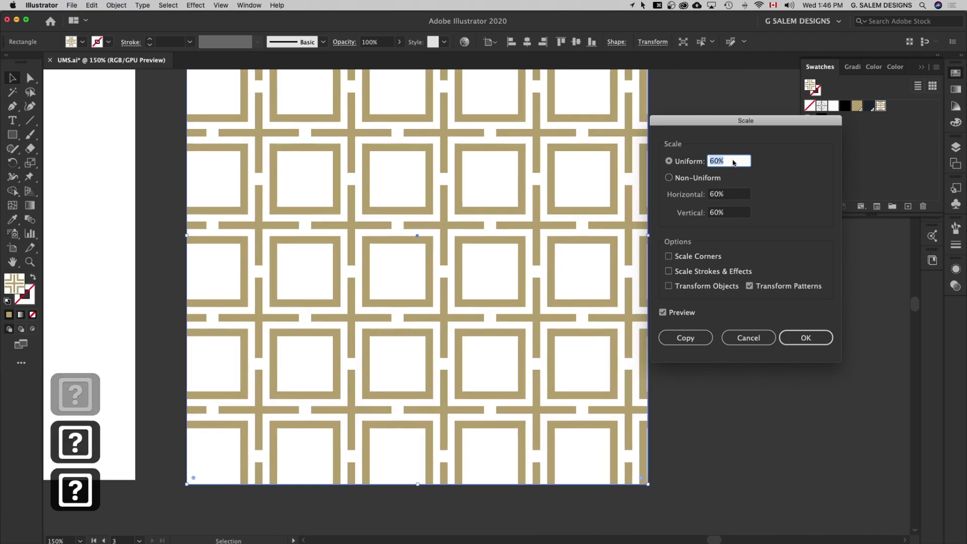
pyautogui.hotkey('shift', 'Down')
pyautogui.hotkey('shift', 'Down')
pyautogui.hotkey('shift', 'Down')
pyautogui.hotkey('shift', 'Down')
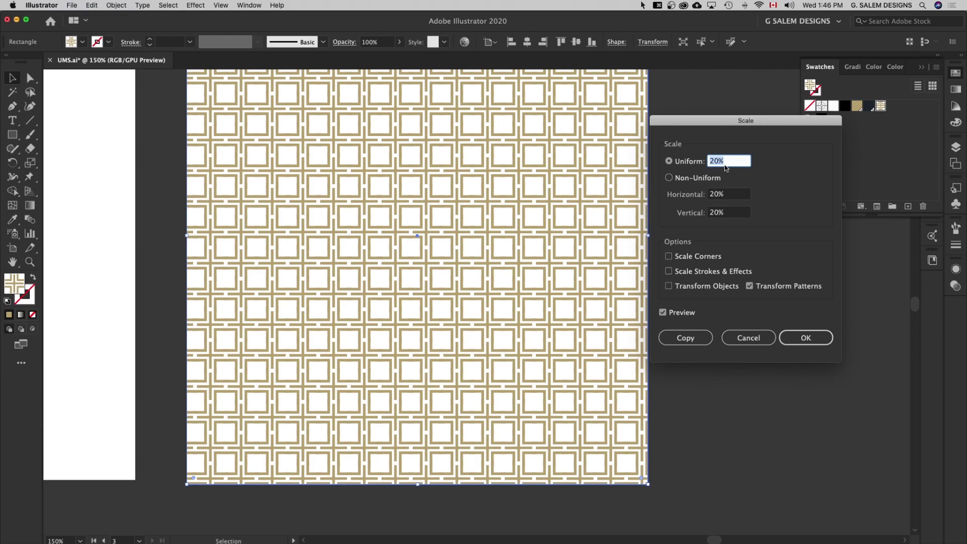
pyautogui.click(807, 339)
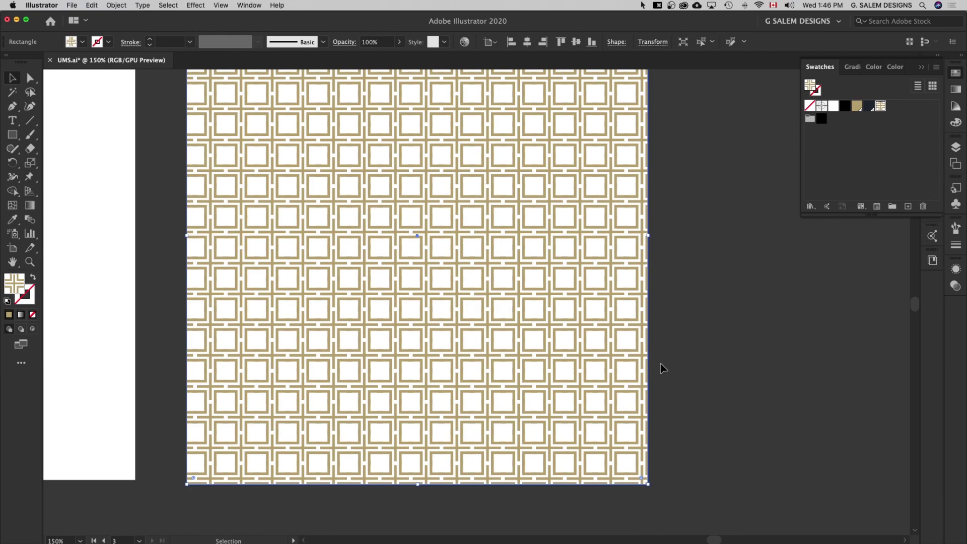
pyautogui.scroll(3, 663, 367)
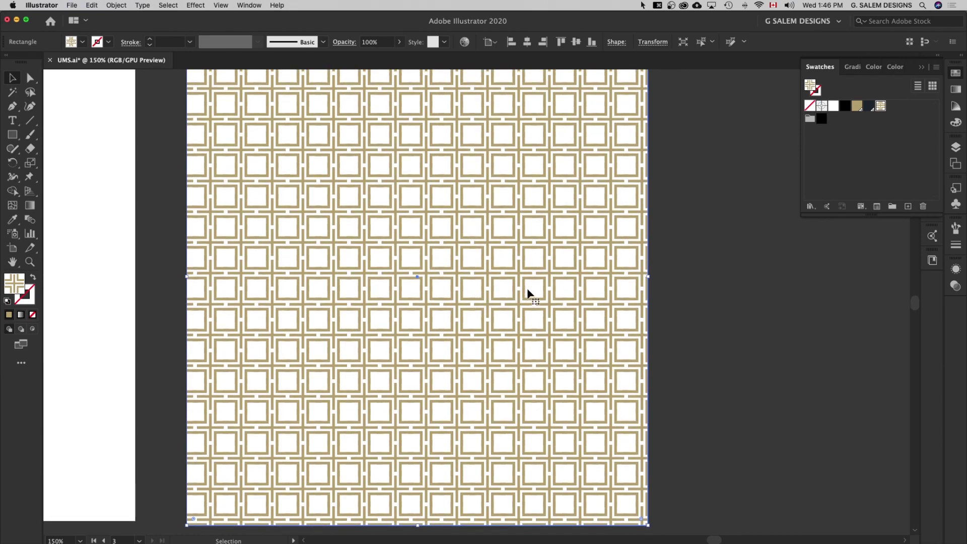
# Step: Rotate only the pattern 45° with Transform Objects off, leaving the rectangle square
pyautogui.rightClick(488, 278)
pyautogui.moveTo(514, 435)
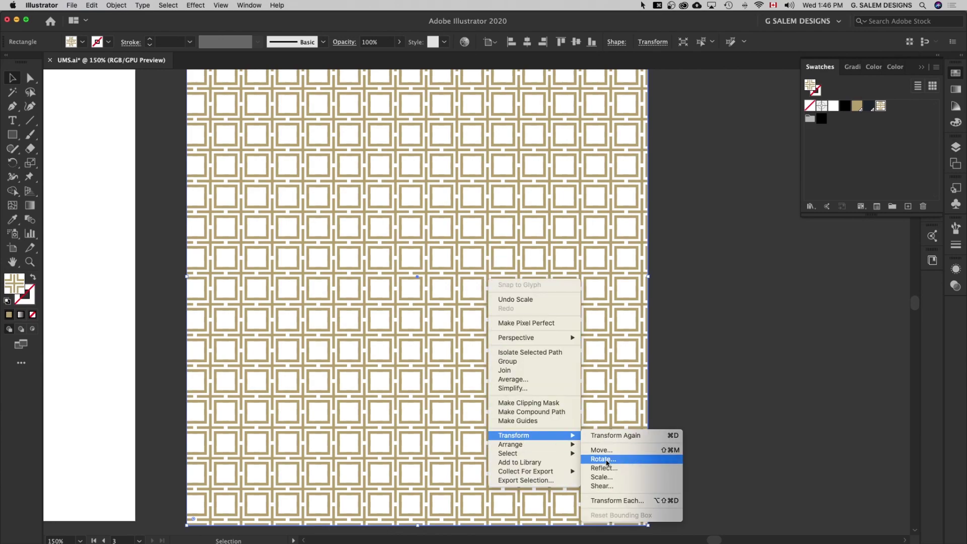
pyautogui.click(611, 460)
pyautogui.moveTo(190, 143); pyautogui.dragTo(724, 214)
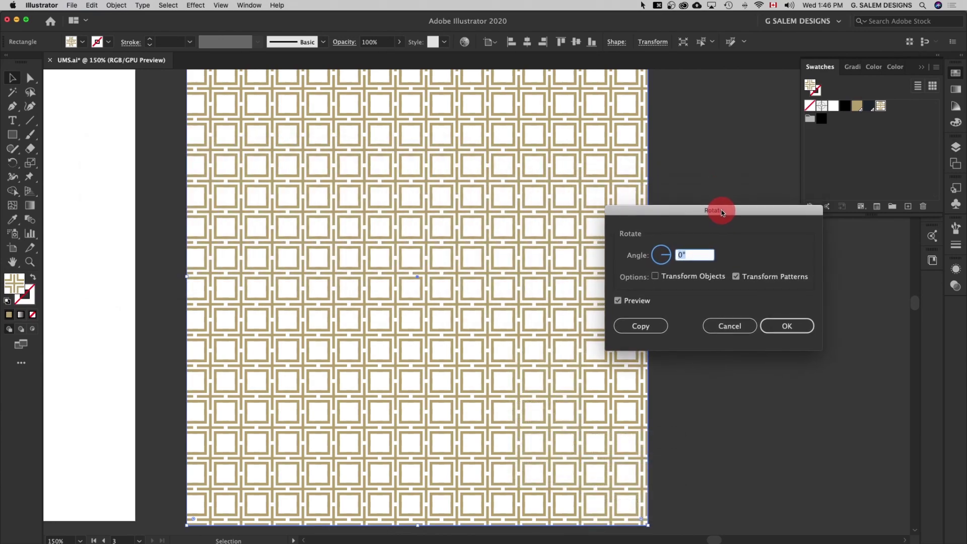
pyautogui.click(658, 279)
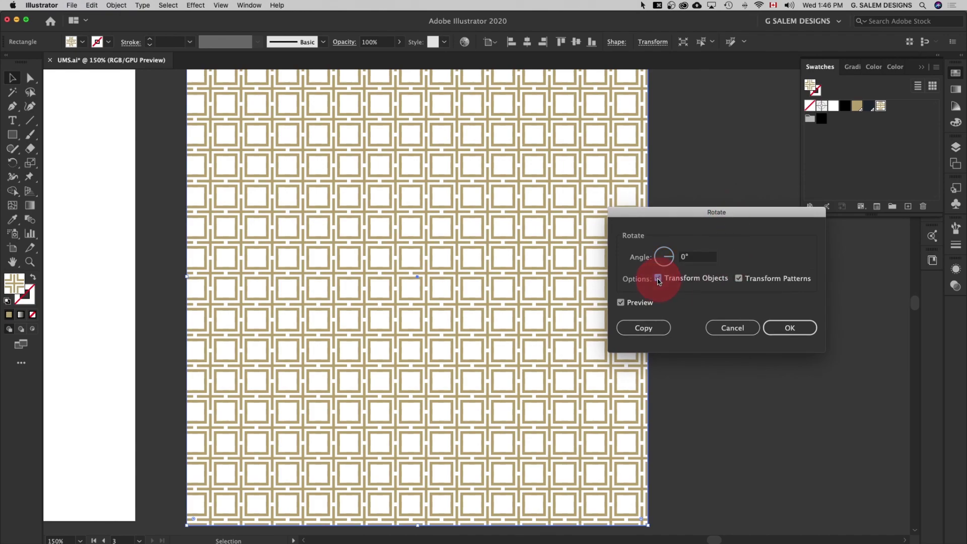
pyautogui.click(658, 279)
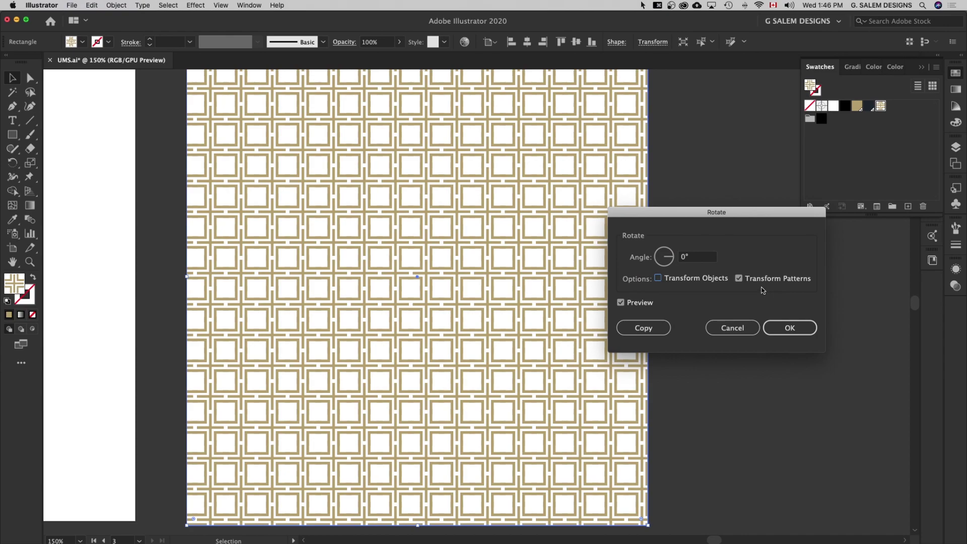
pyautogui.click(701, 257)
pyautogui.doubleClick(701, 256)
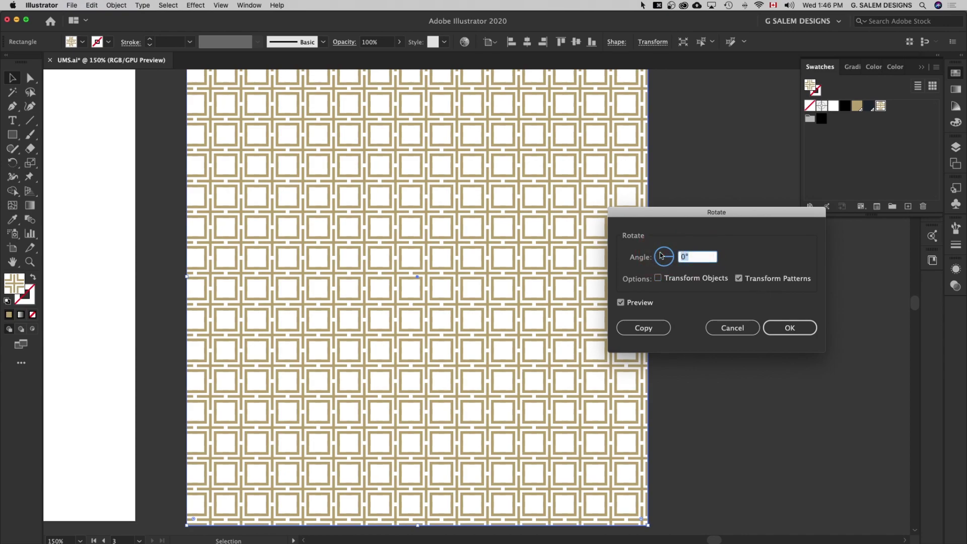
pyautogui.write('45')
pyautogui.press('Tab')
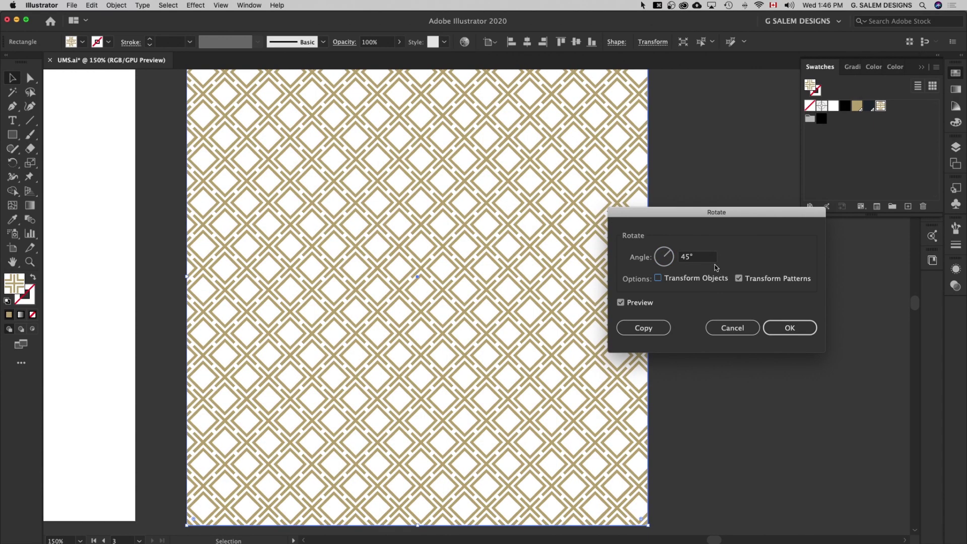
pyautogui.click(789, 329)
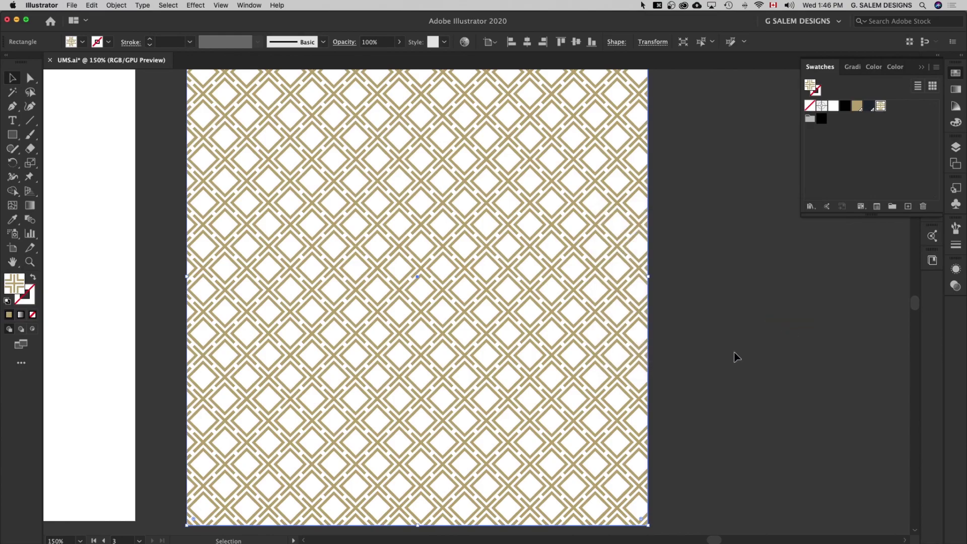
# Step: Show the UMS logo artboard in Presentation Mode, then advance to the pattern artboard
pyautogui.click(751, 318)
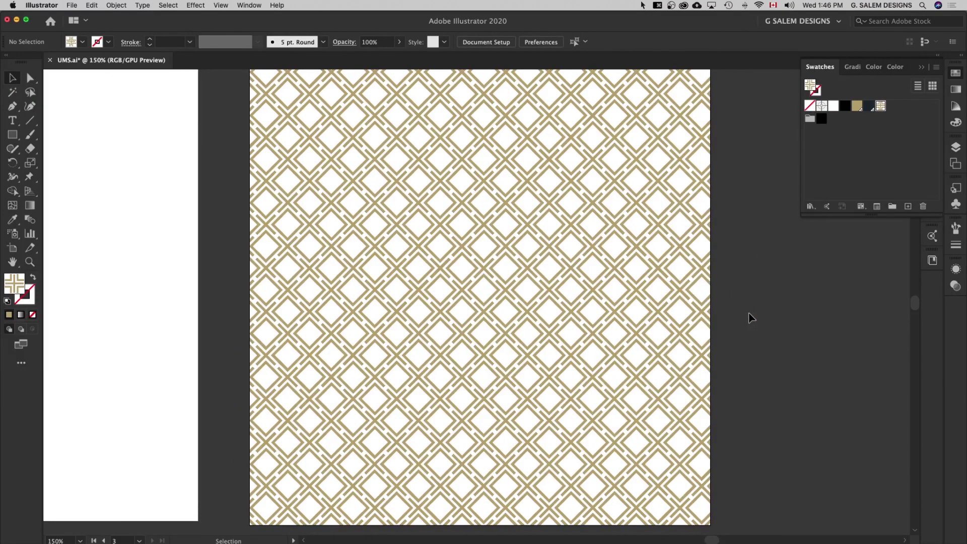
pyautogui.press('super+0')
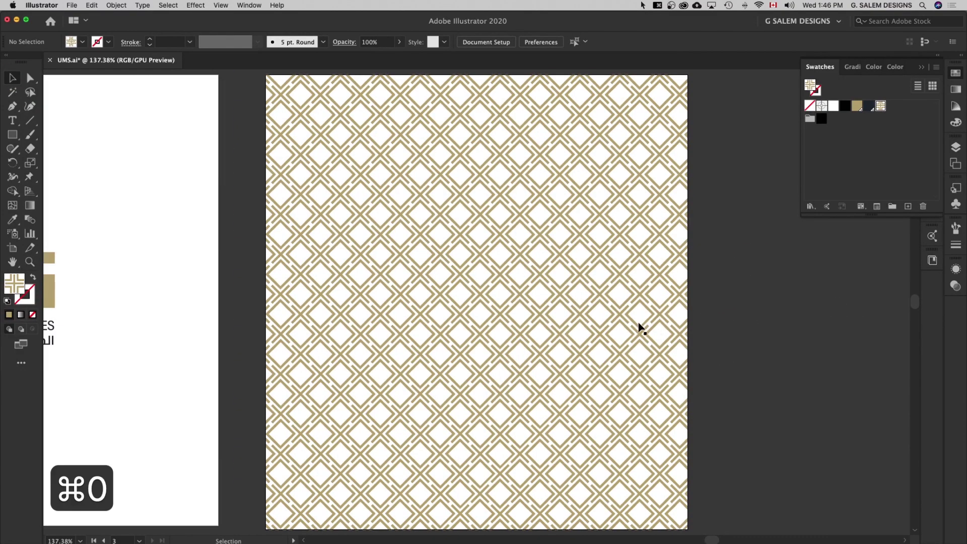
pyautogui.hscroll(-10, 514, 318)
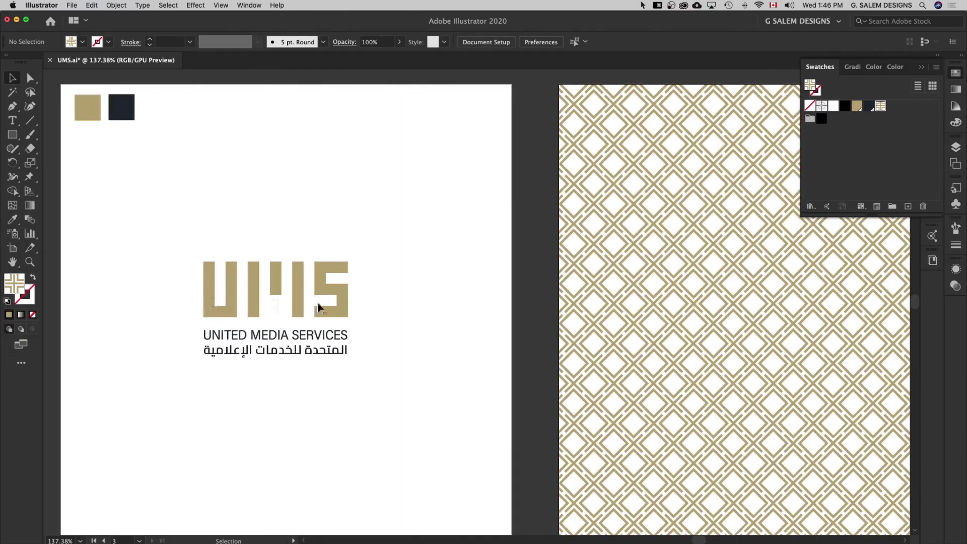
pyautogui.click(398, 281)
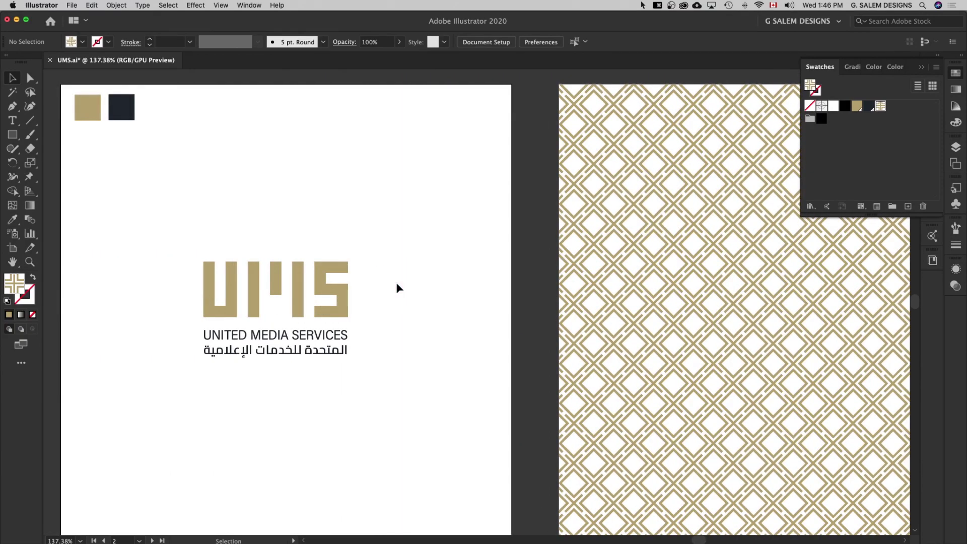
pyautogui.hotkey('shift', 'f')
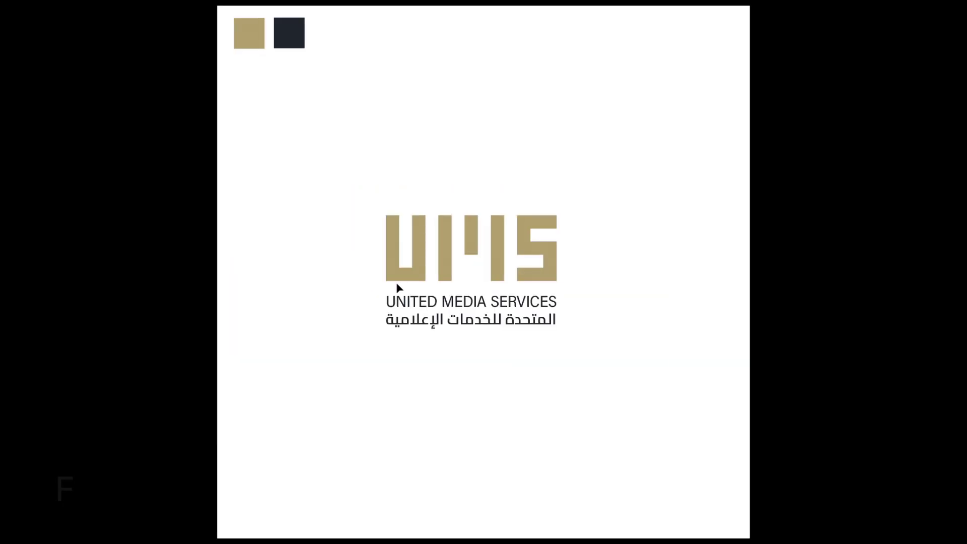
pyautogui.press('Right')
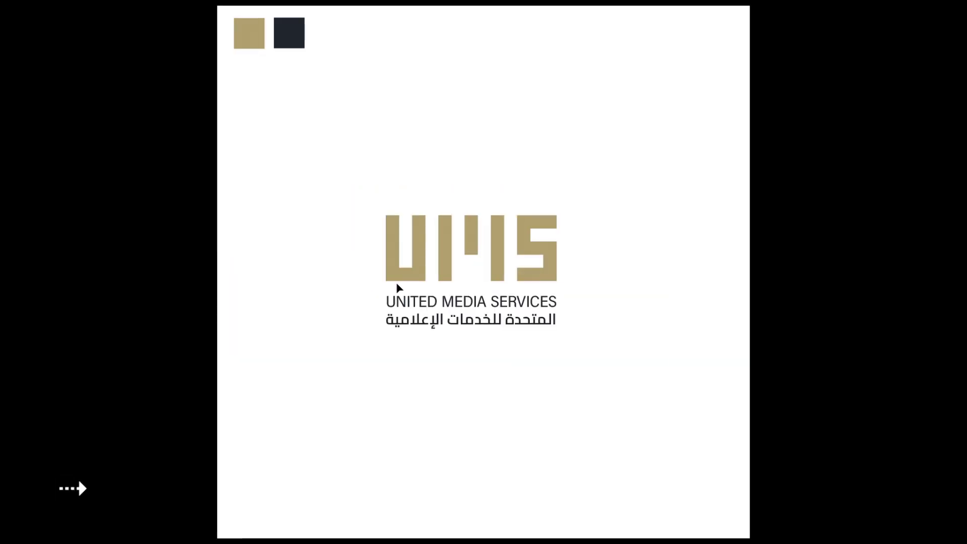